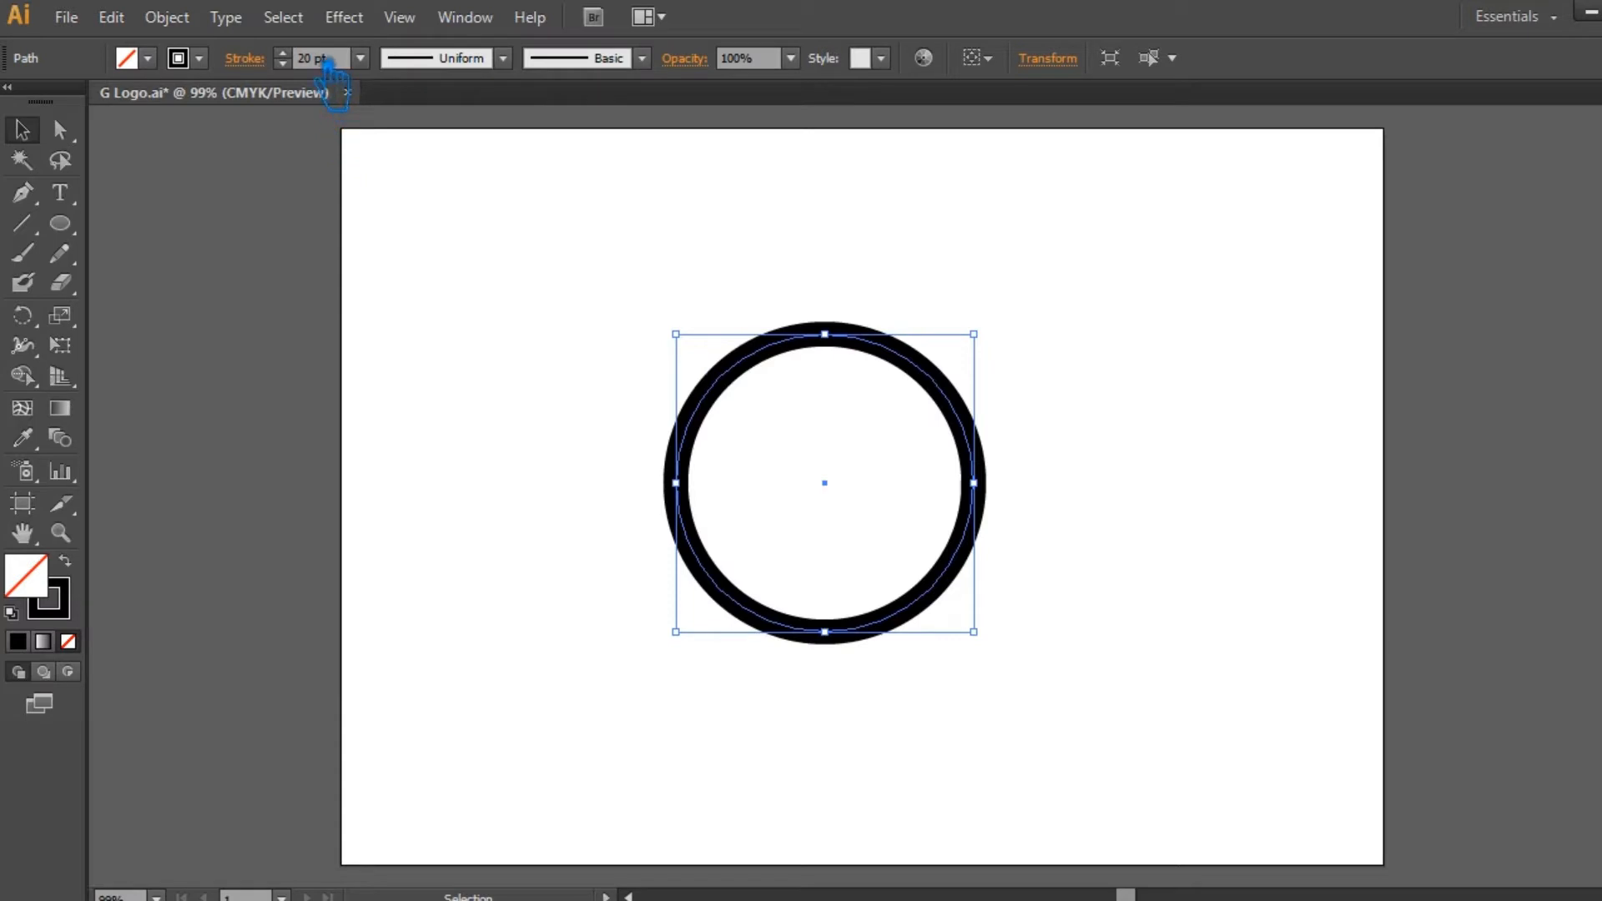
Increase the circle's stroke weight to 30 pt and further to 40 pt, and deselect it.
type("30")
key("Return")
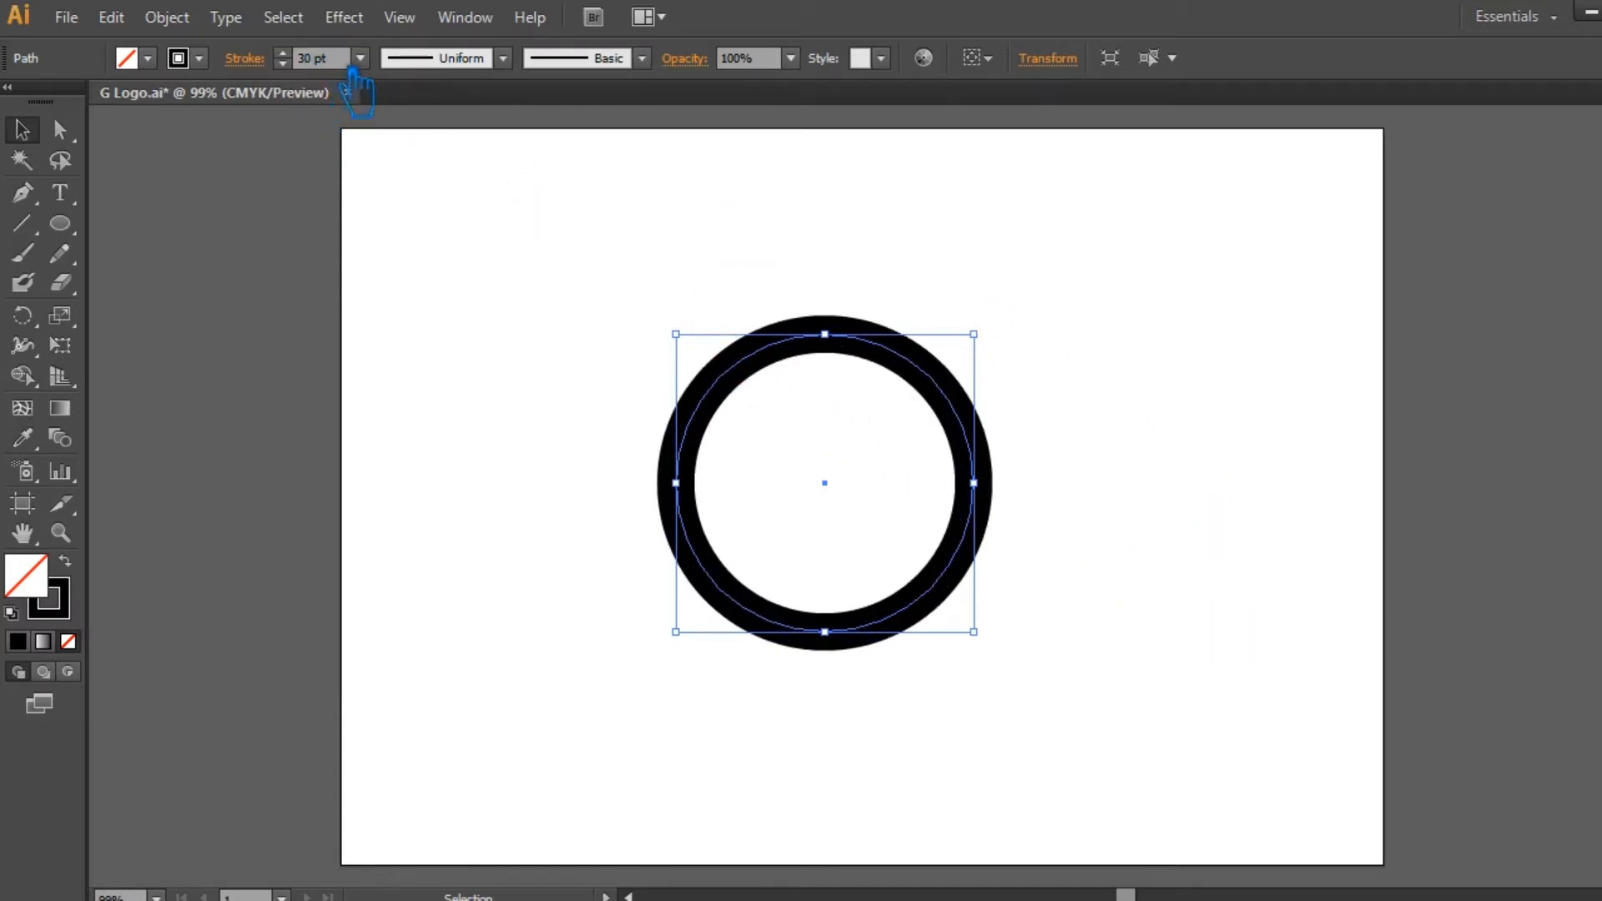
left_click(464, 18)
left_click(452, 295)
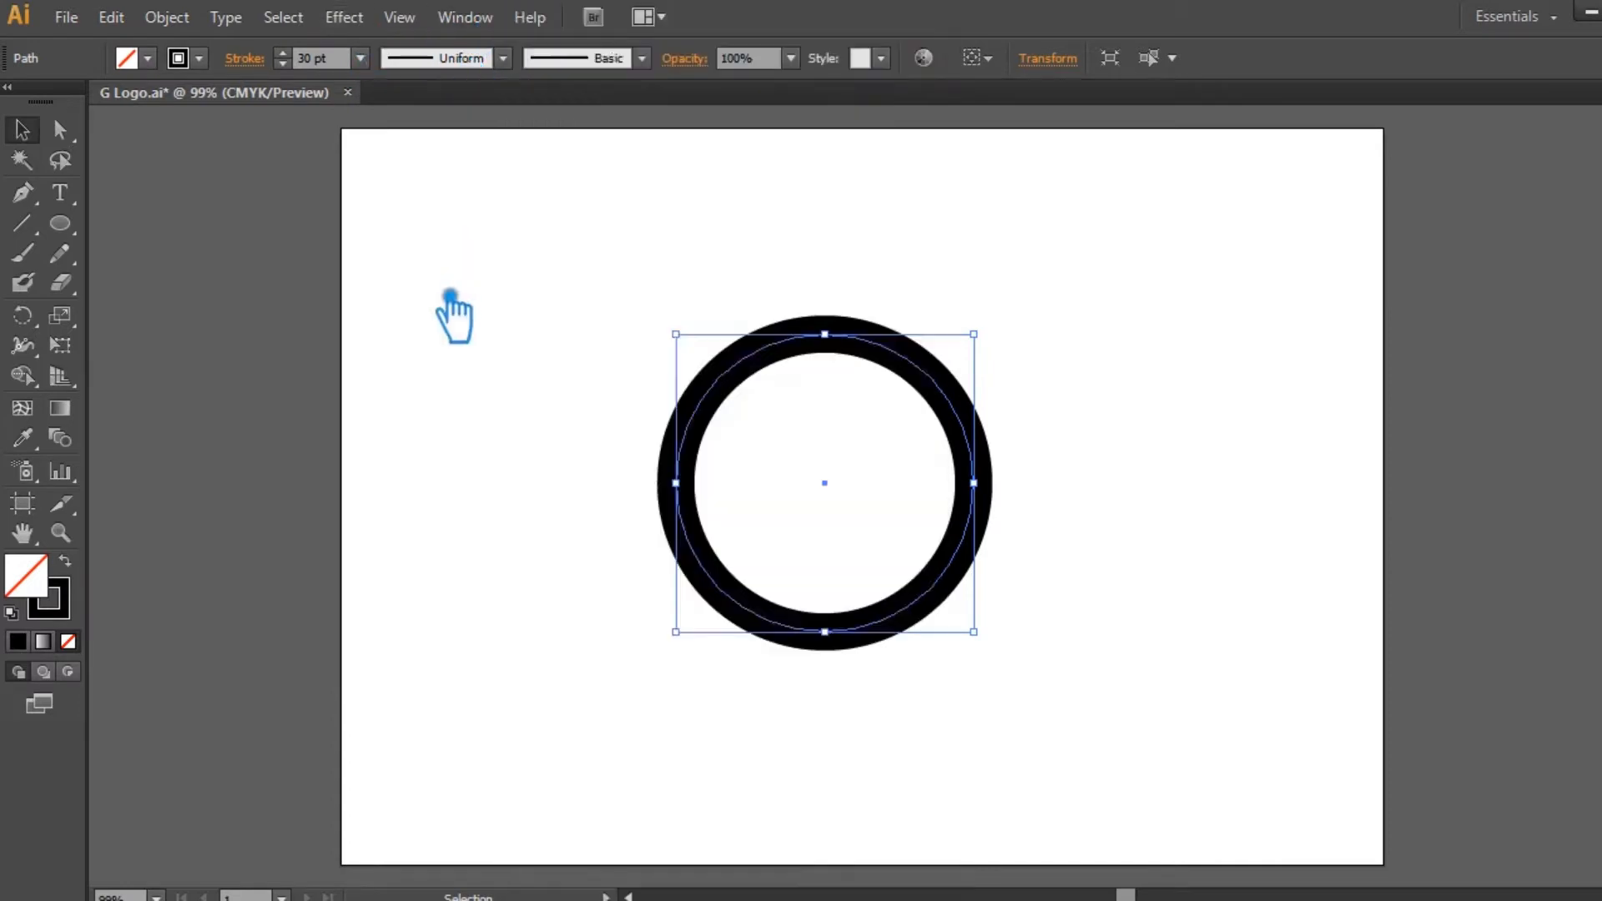
left_click(454, 294)
left_click(974, 476)
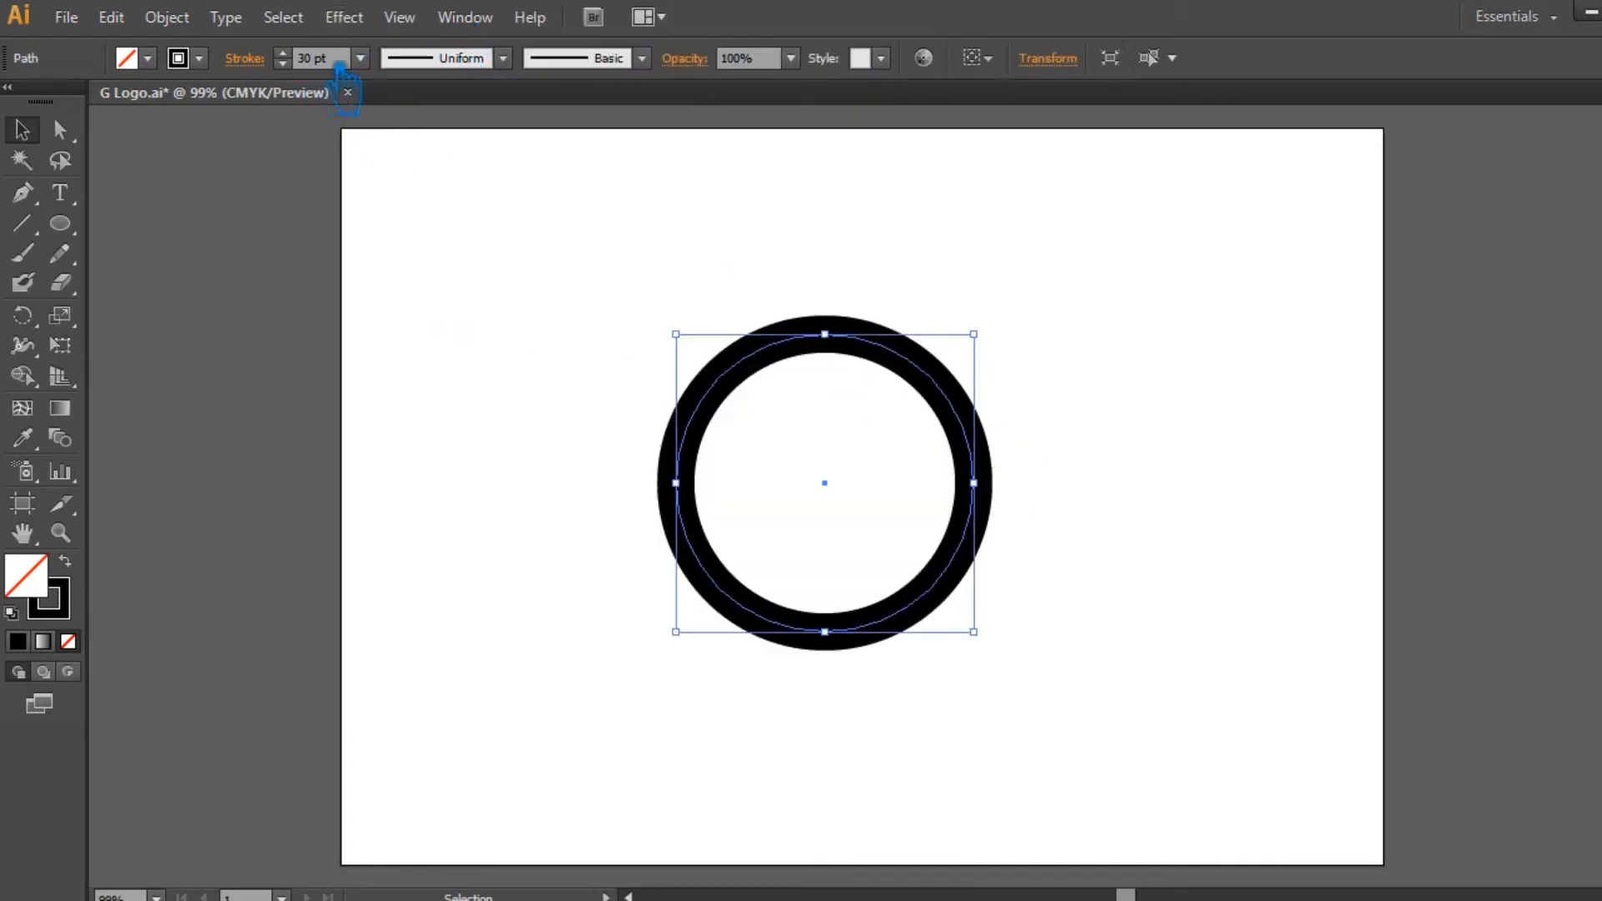
left_click(361, 58)
left_click(422, 575)
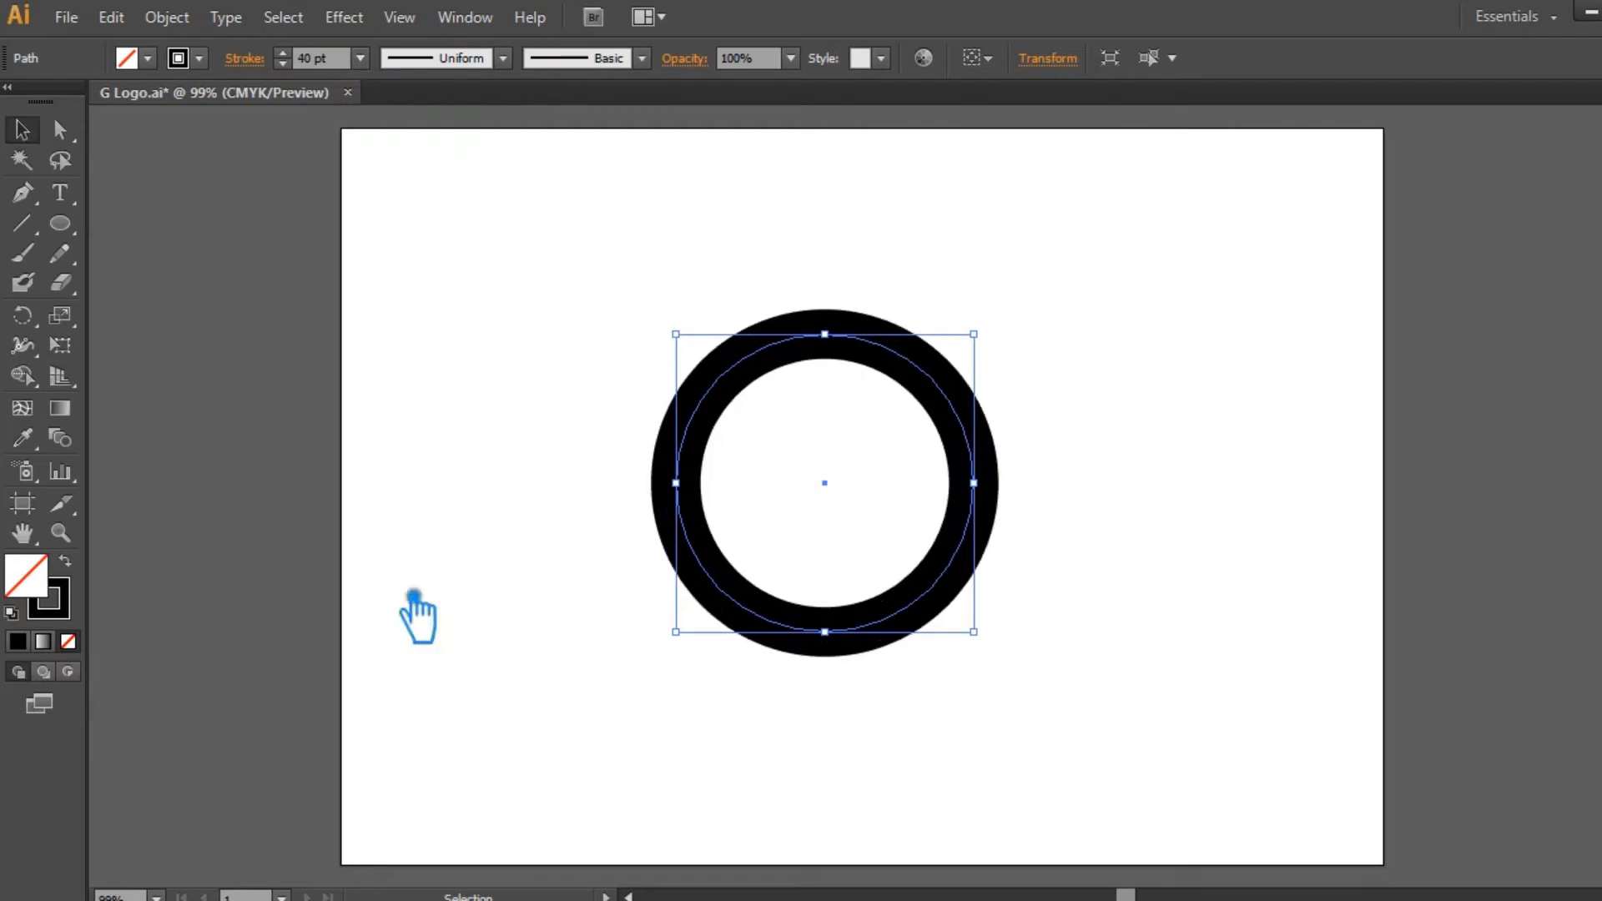
left_click(1133, 481)
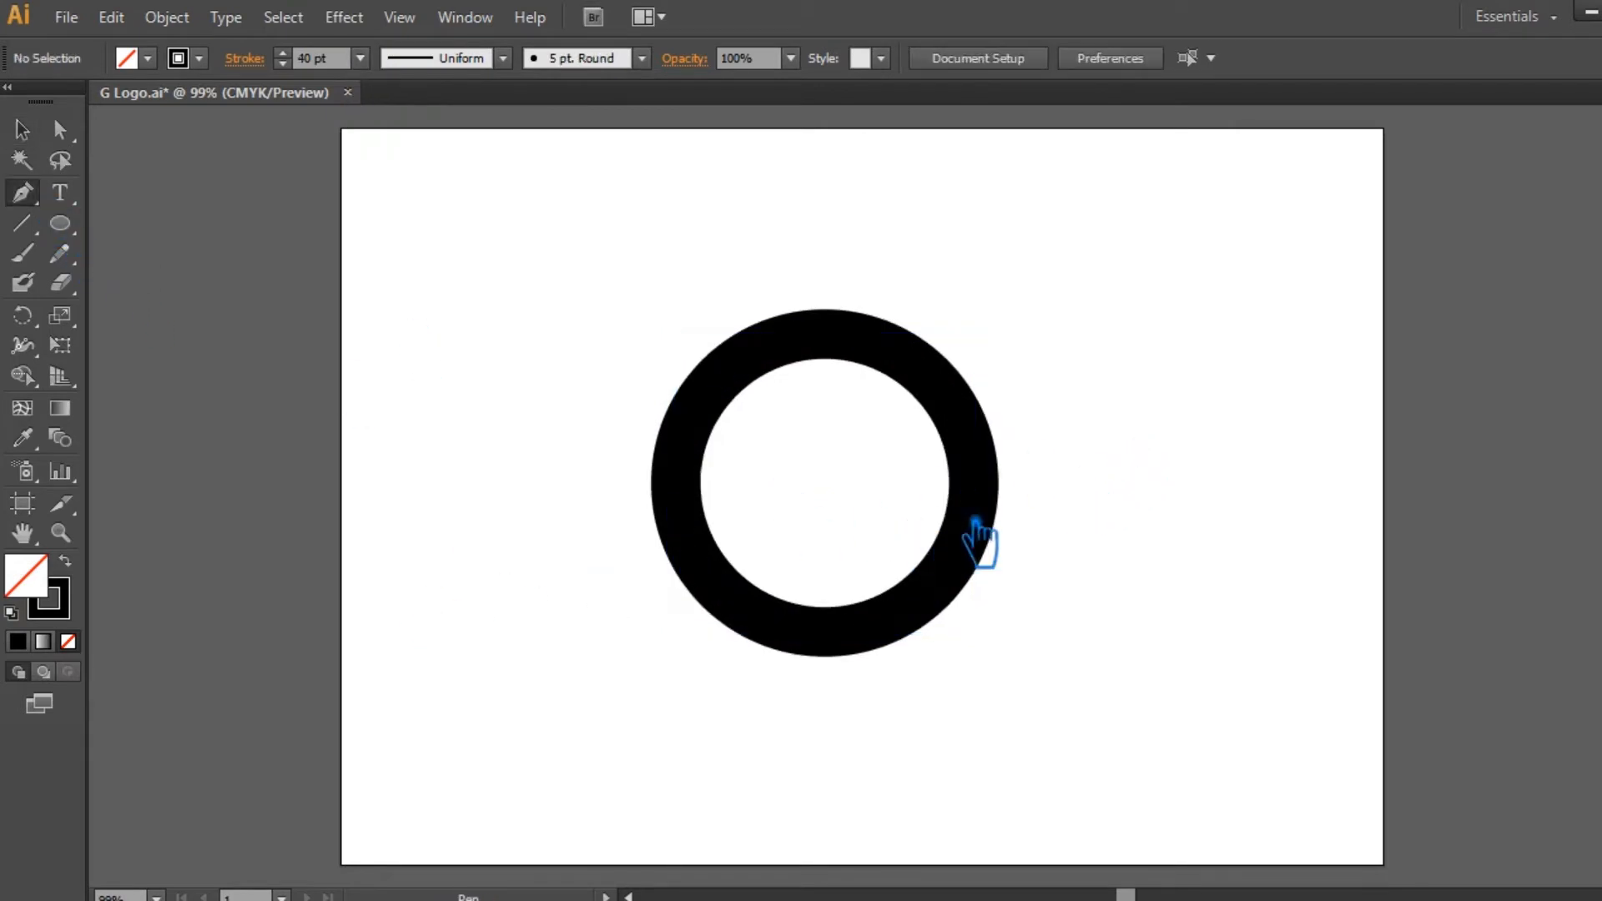
Draw a horizontal line segment about 1.7 in long from the circle's right edge to just past its centre as the G's crossbar.
left_click(23, 224)
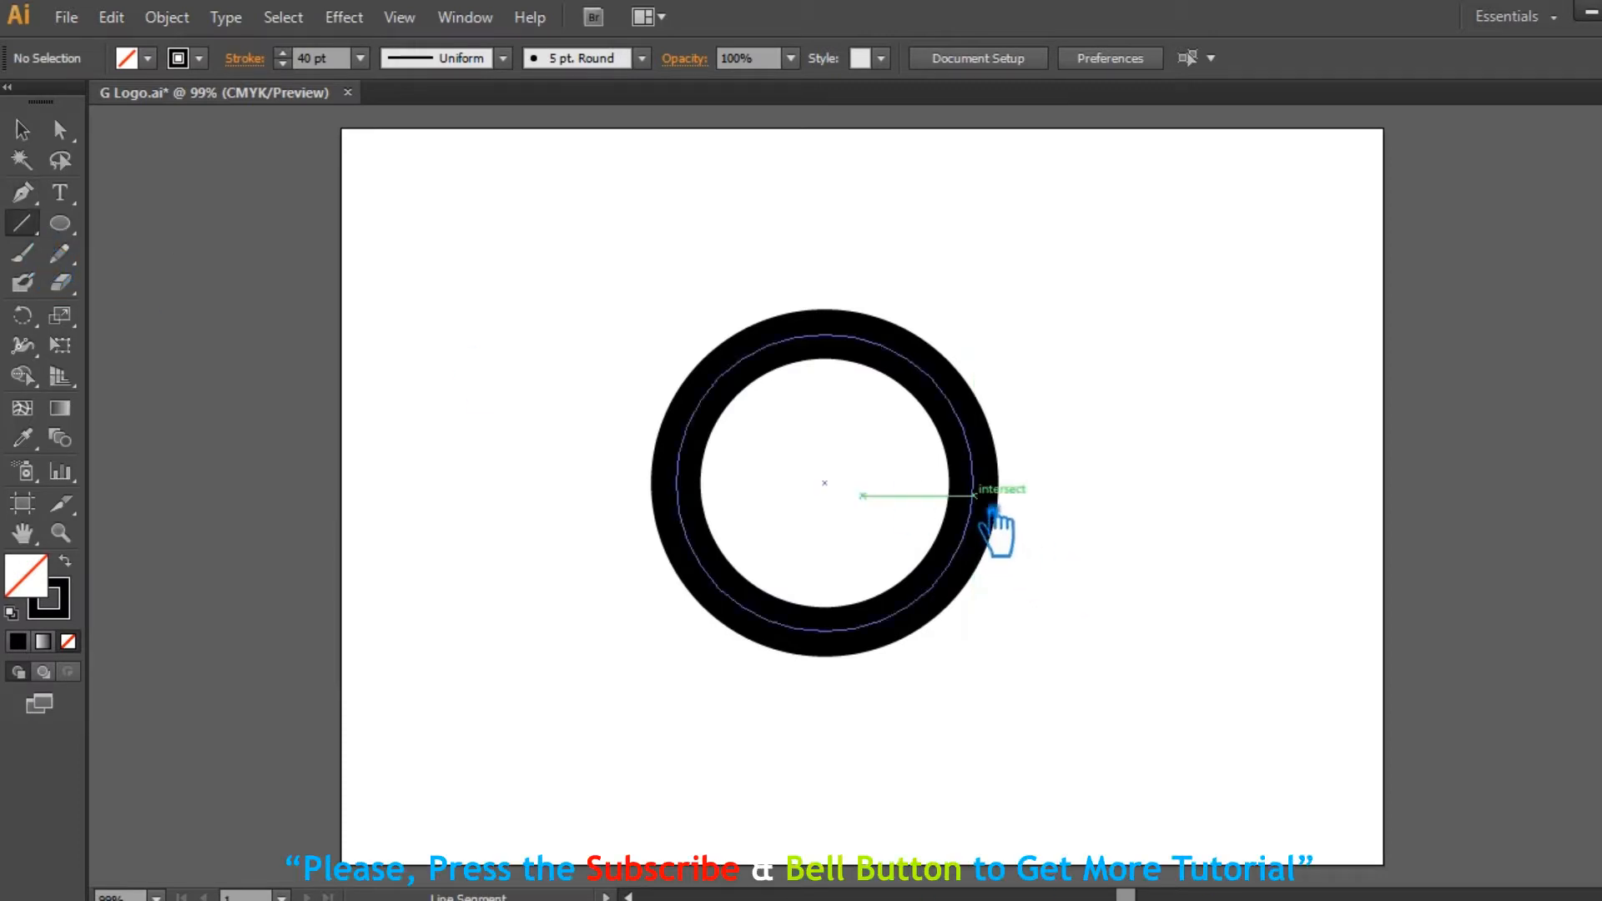
left_click_drag(974, 495, 825, 495)
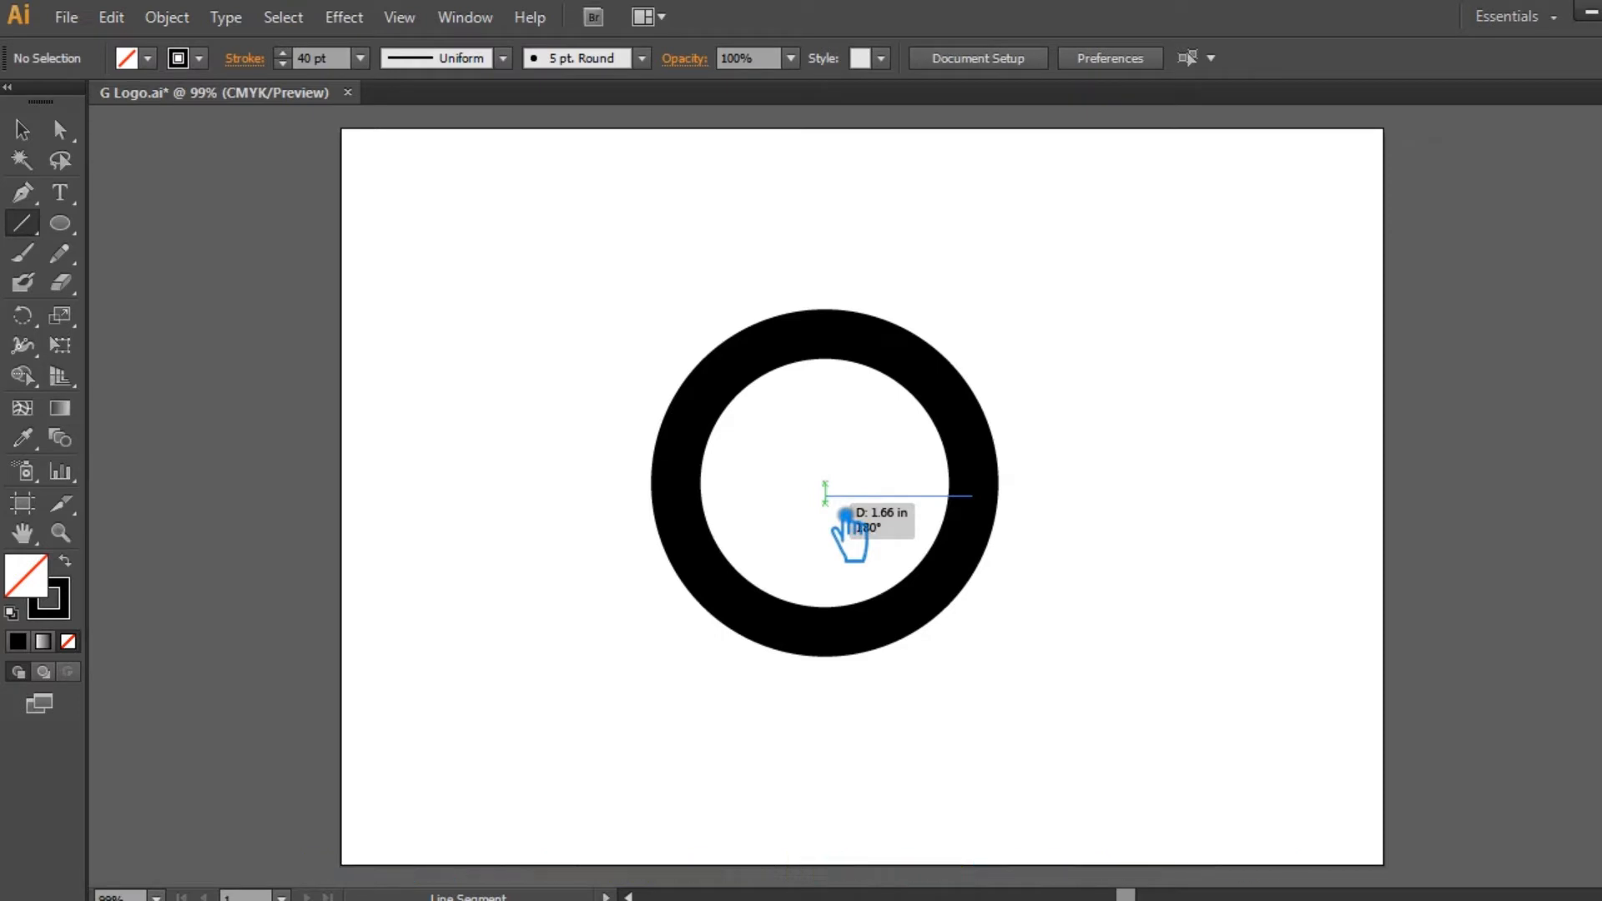
left_click_drag(825, 495, 817, 497)
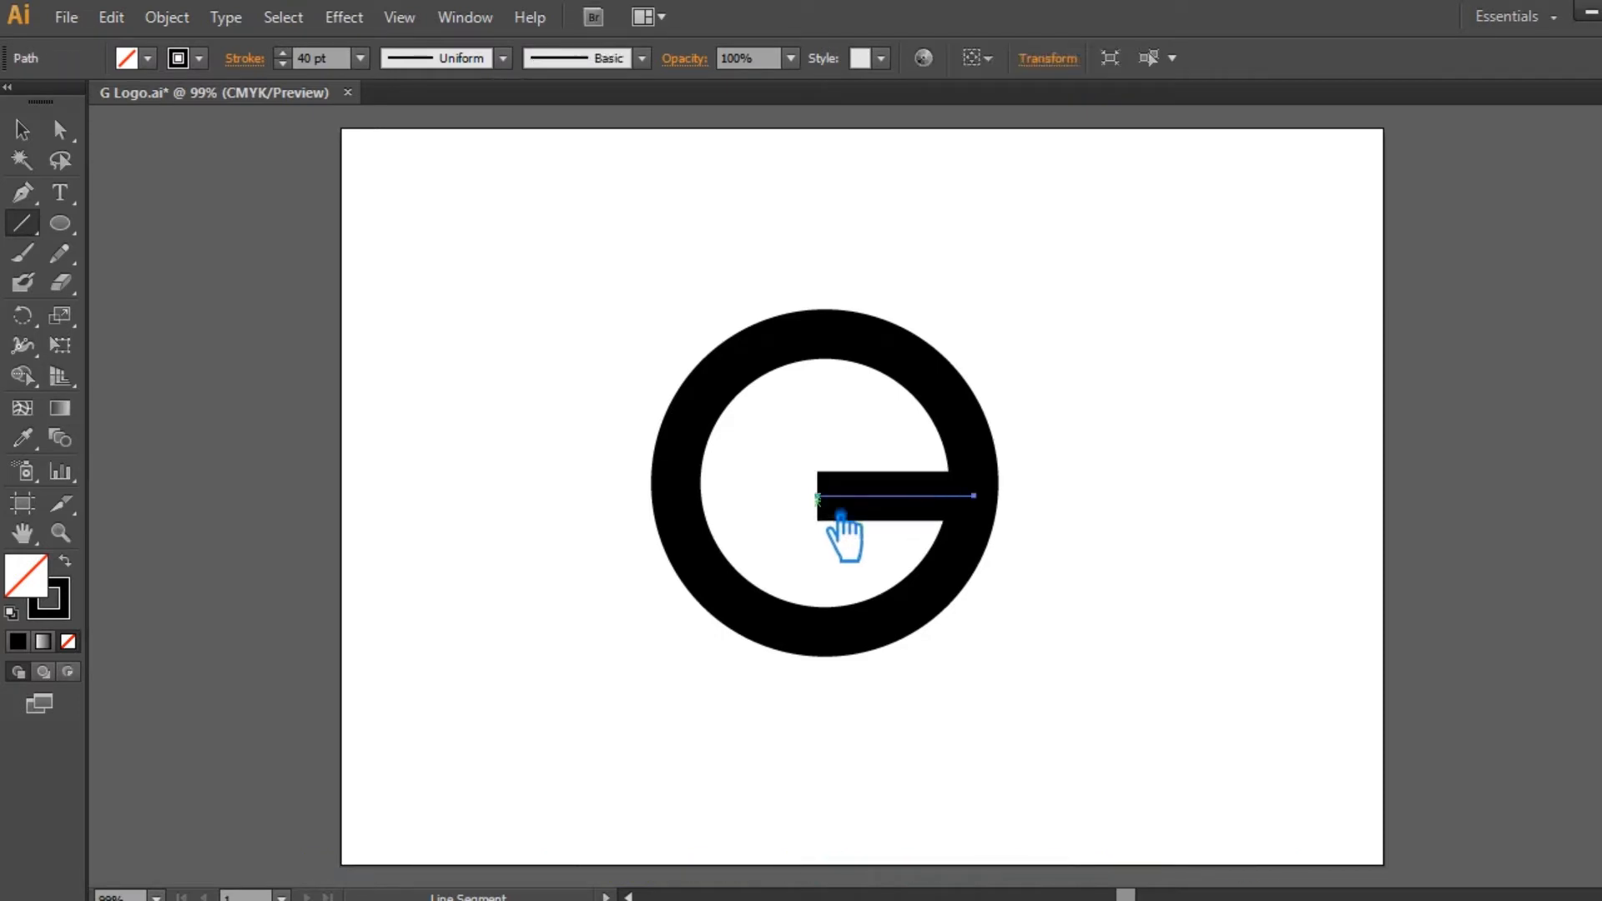
left_click(25, 129)
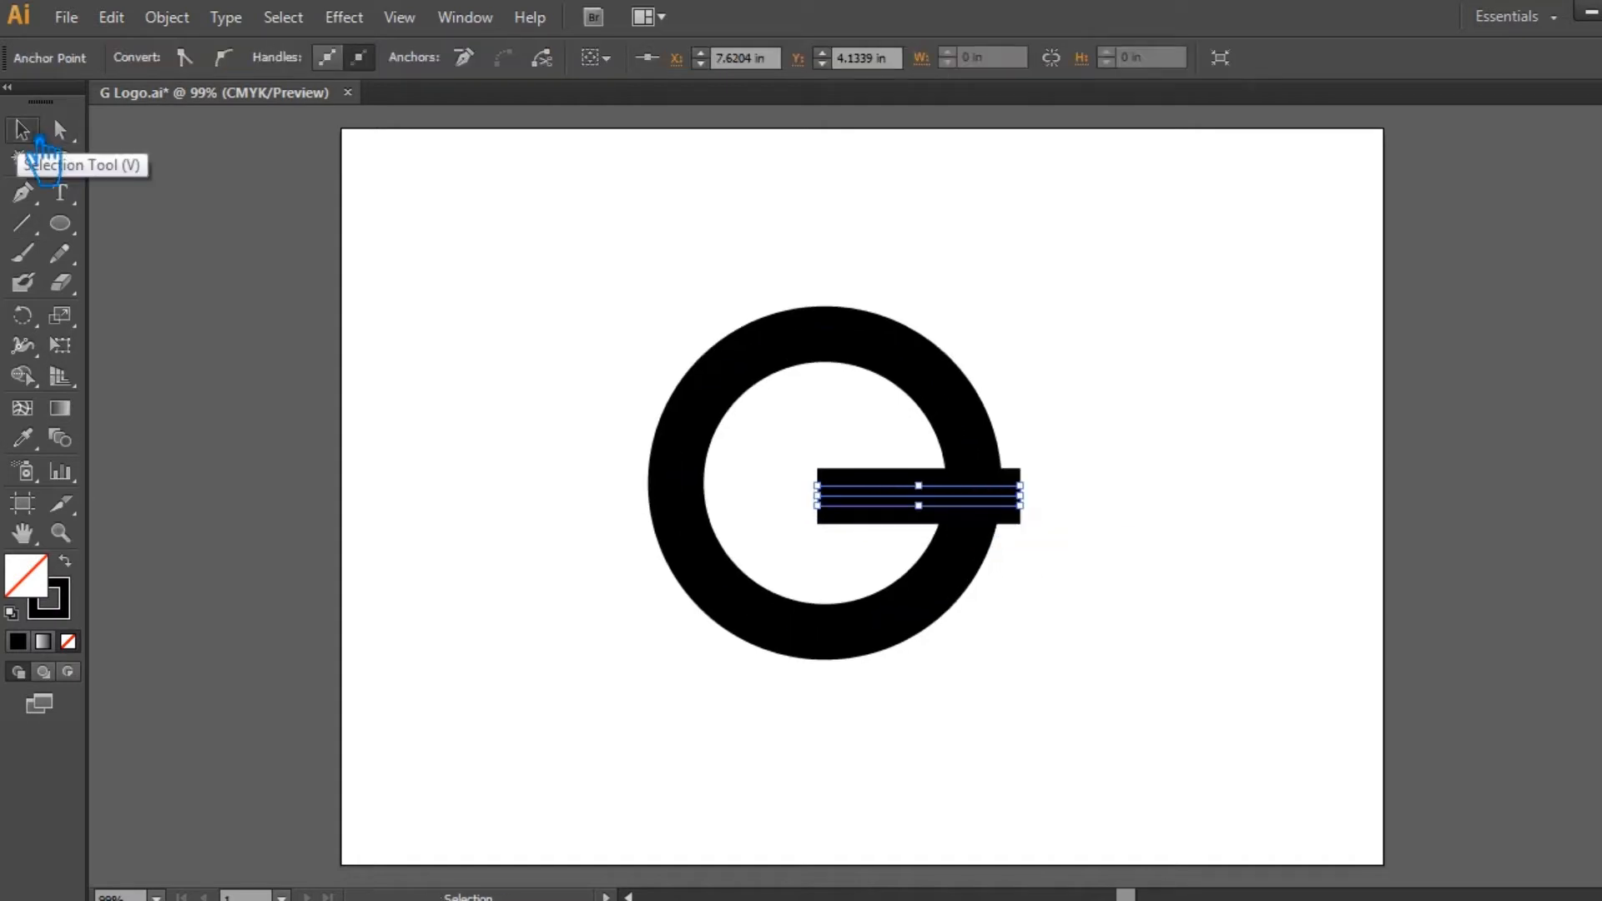
left_click(37, 144)
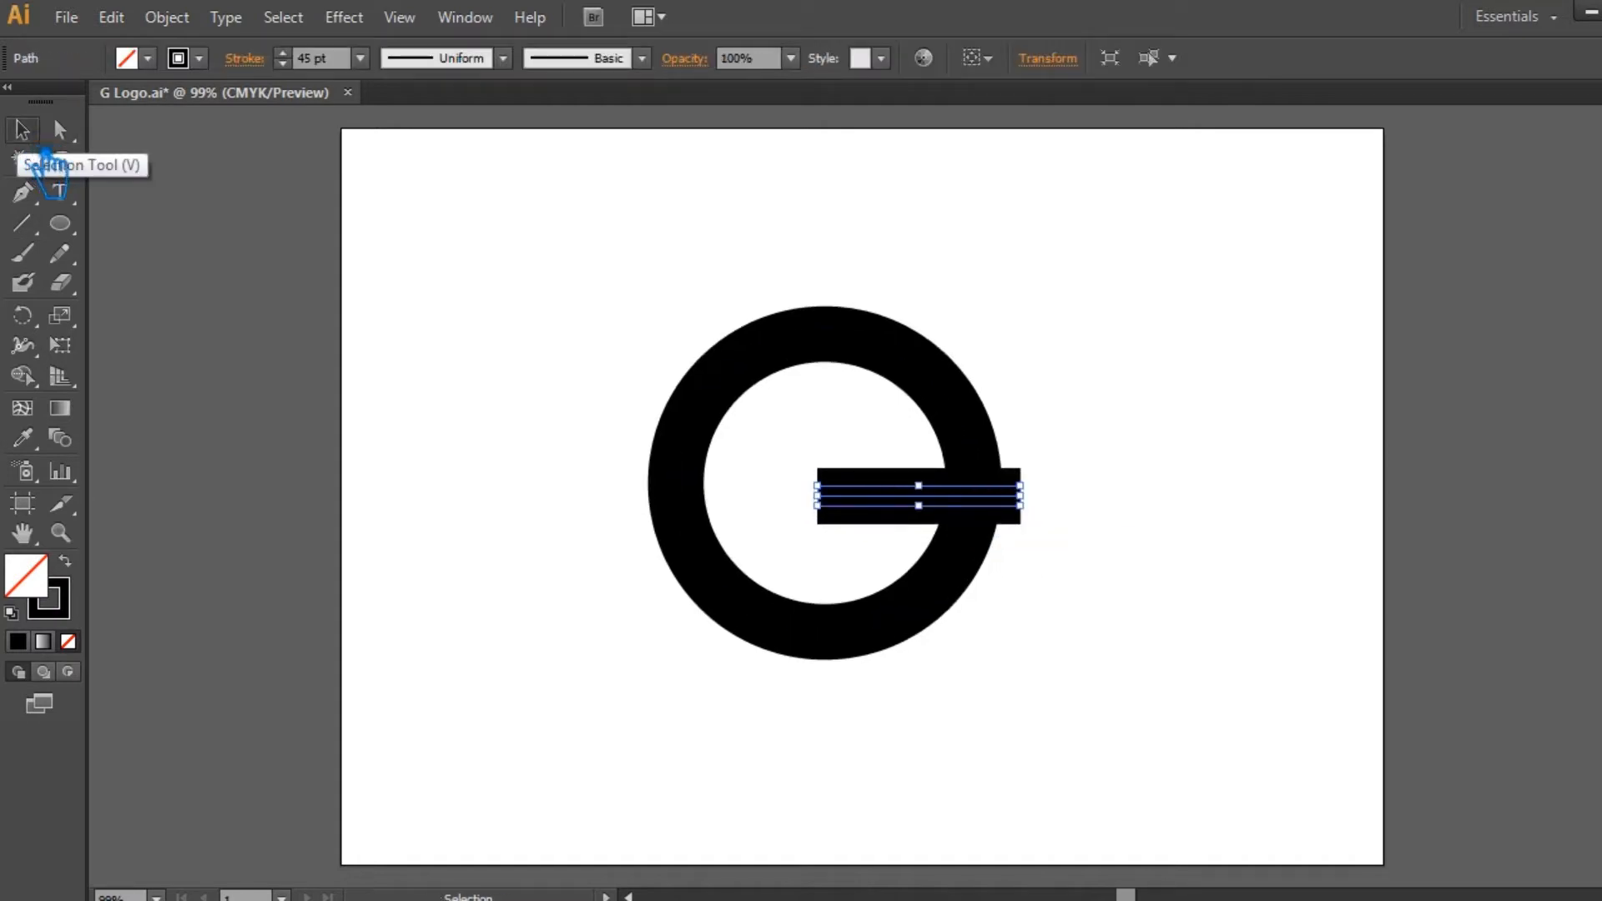
key("ctrl+shift+a")
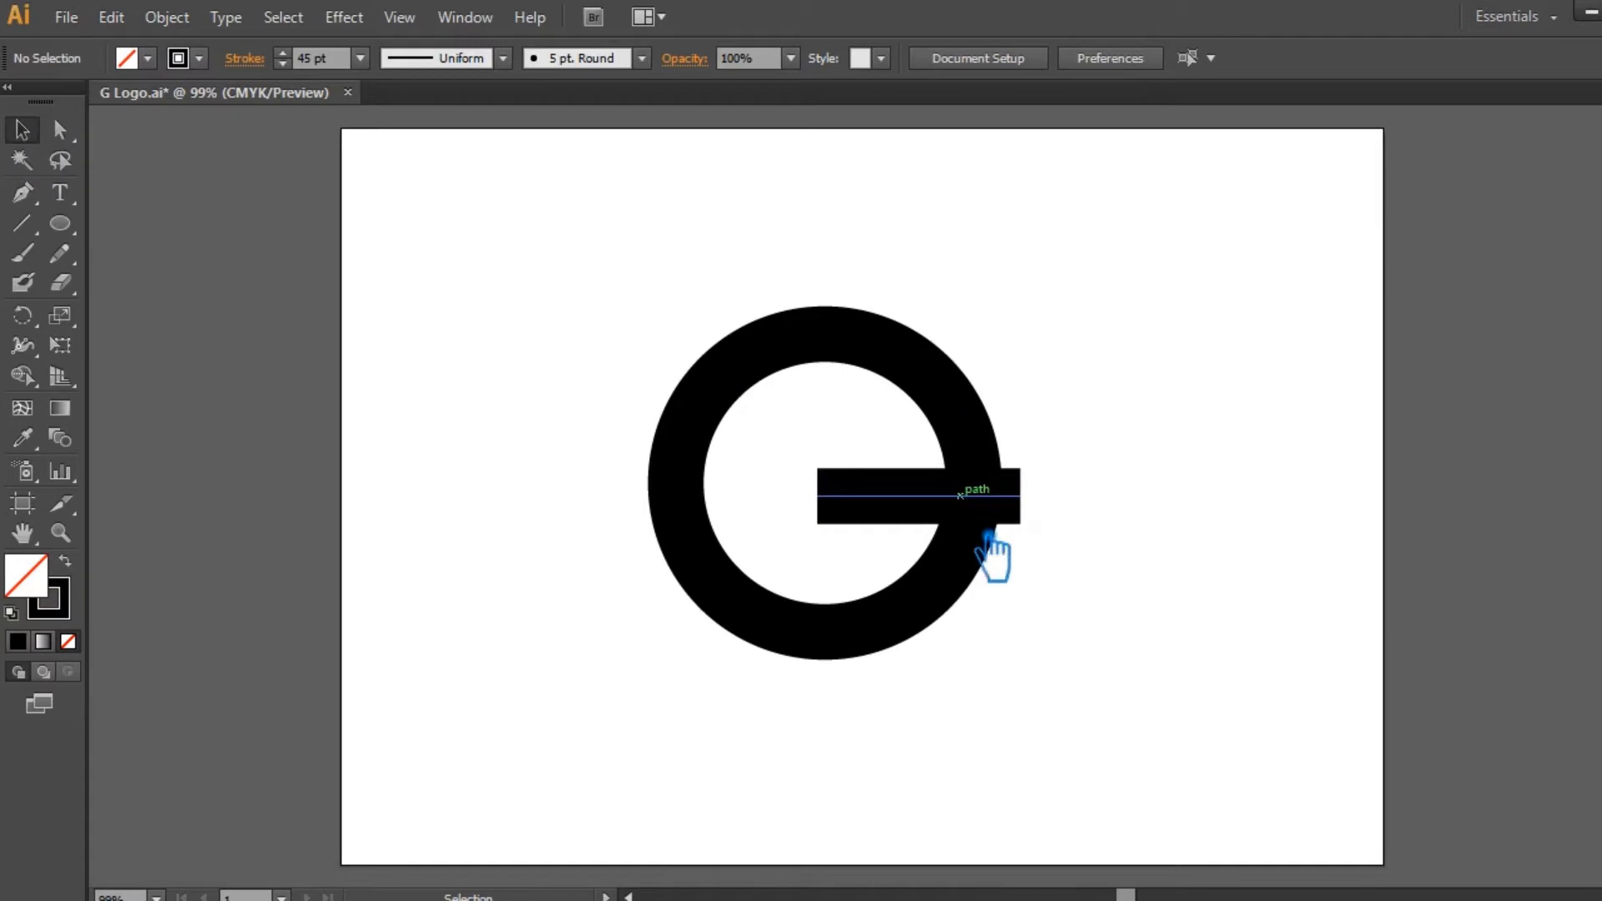
Apply a dashed stroke with a 12 pt dash and 2 pt gap to both the circle and the crossbar.
left_click_drag(1088, 674, 565, 293)
left_click(467, 18)
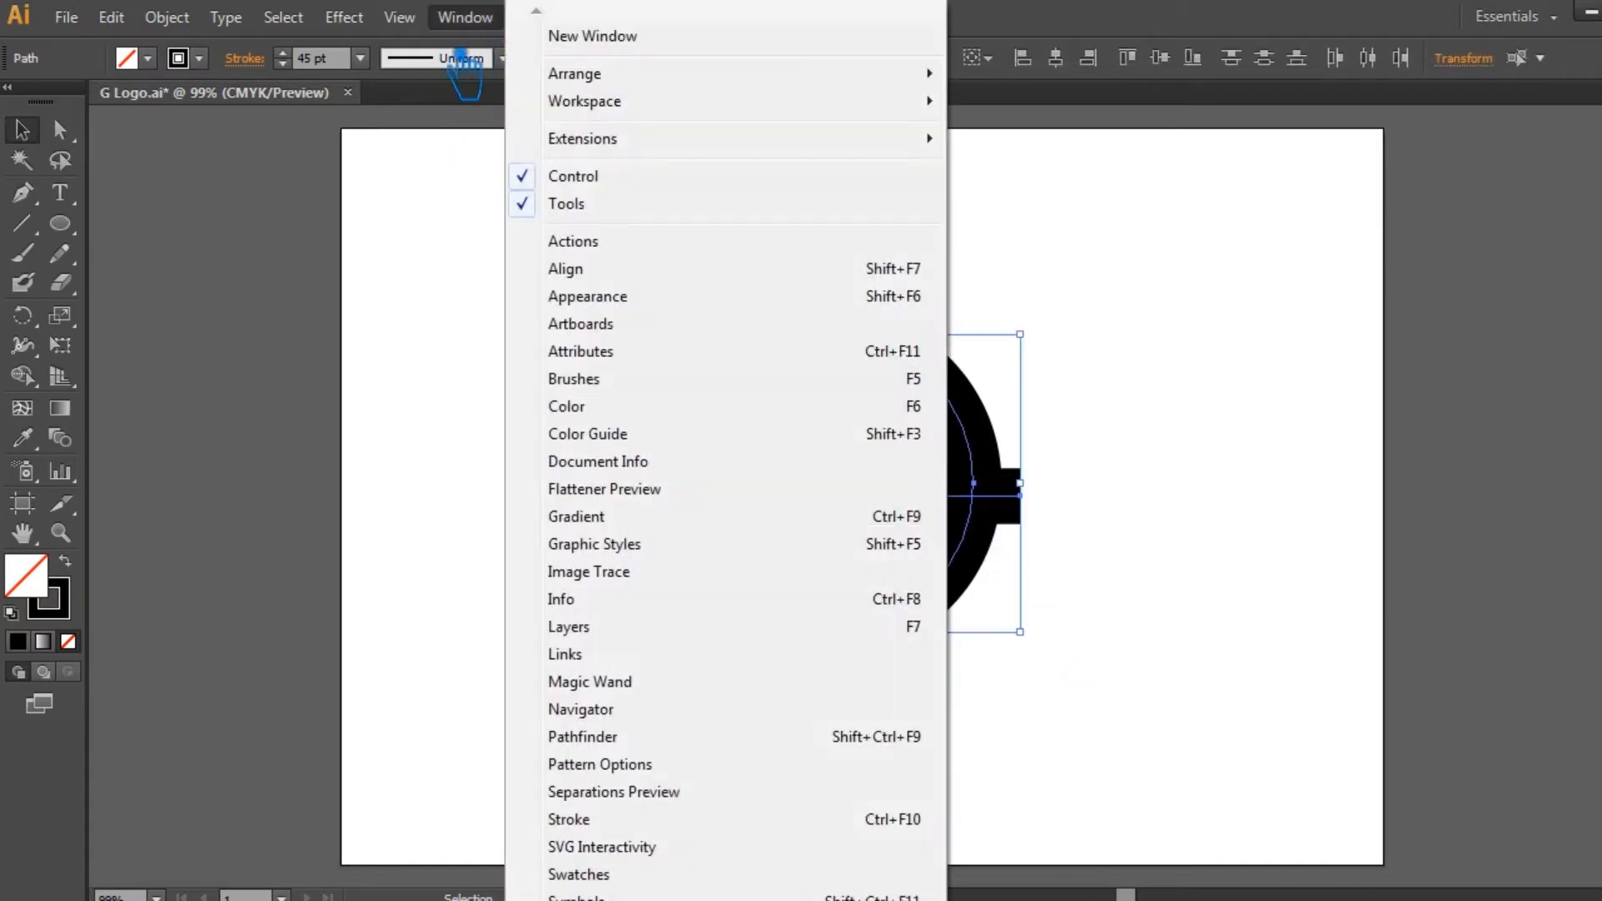
left_click(668, 822)
left_click(1409, 511)
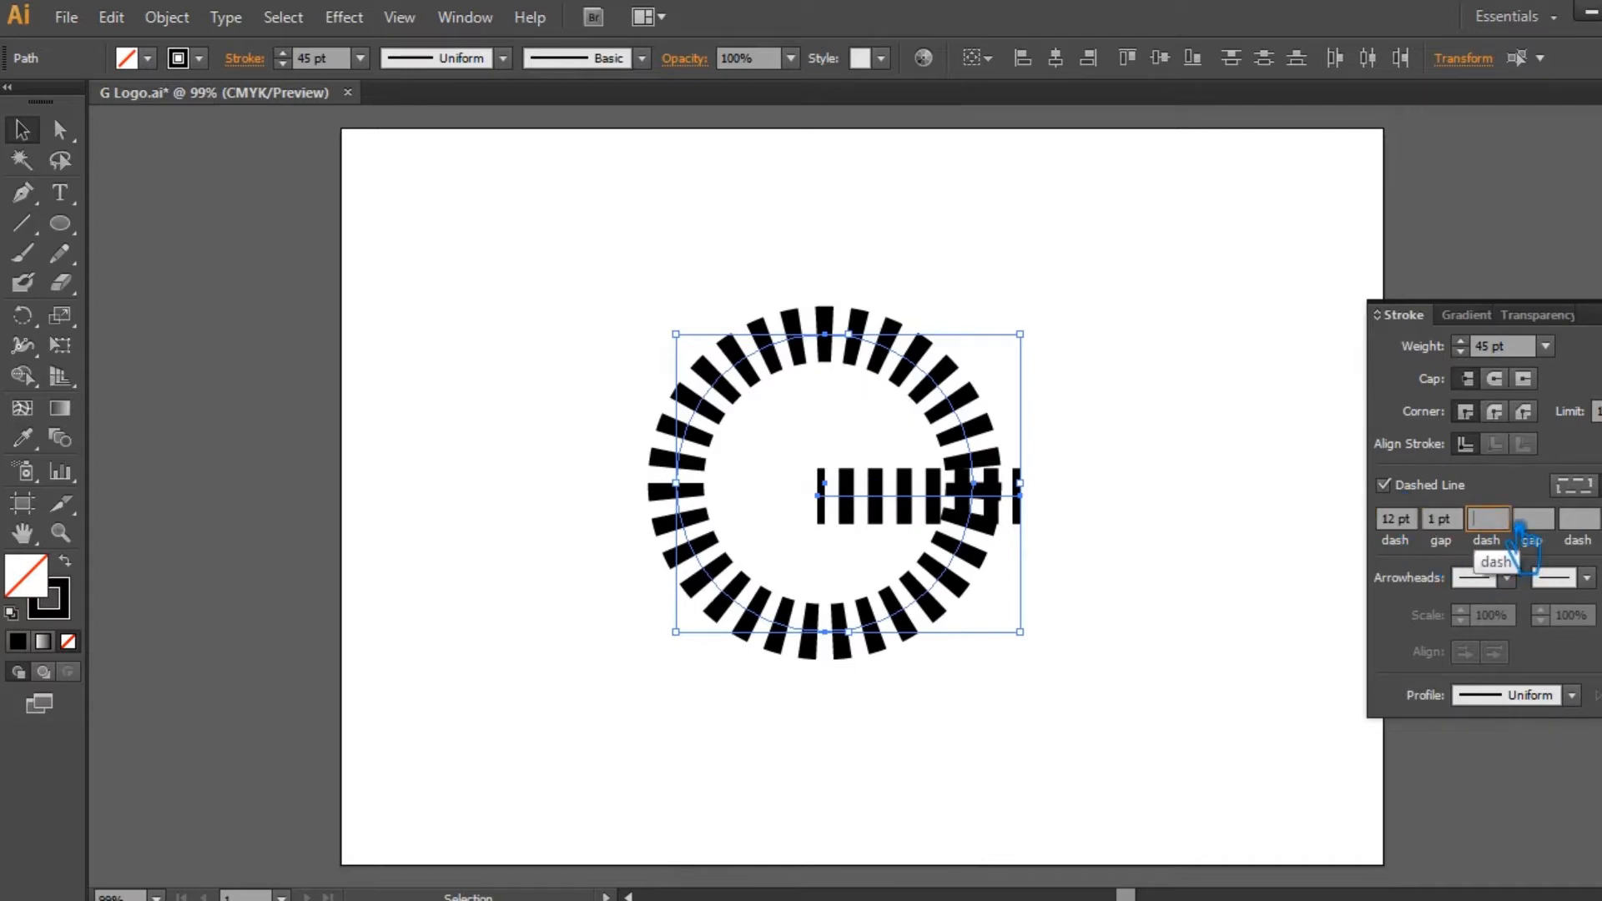
type("1")
key("Tab")
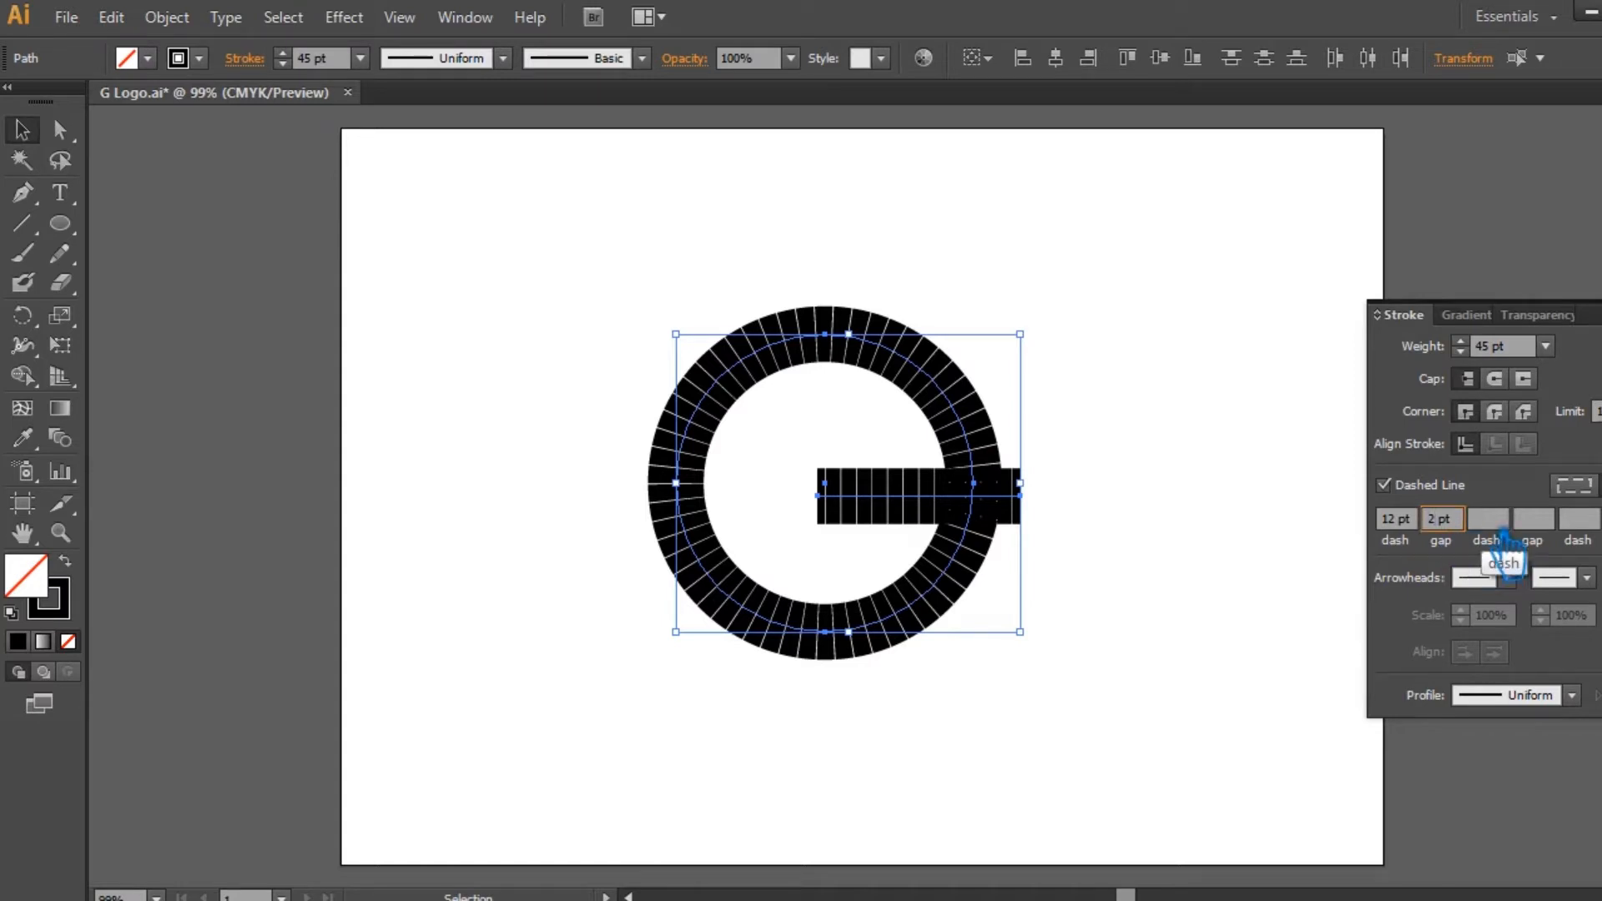
left_click(1499, 522)
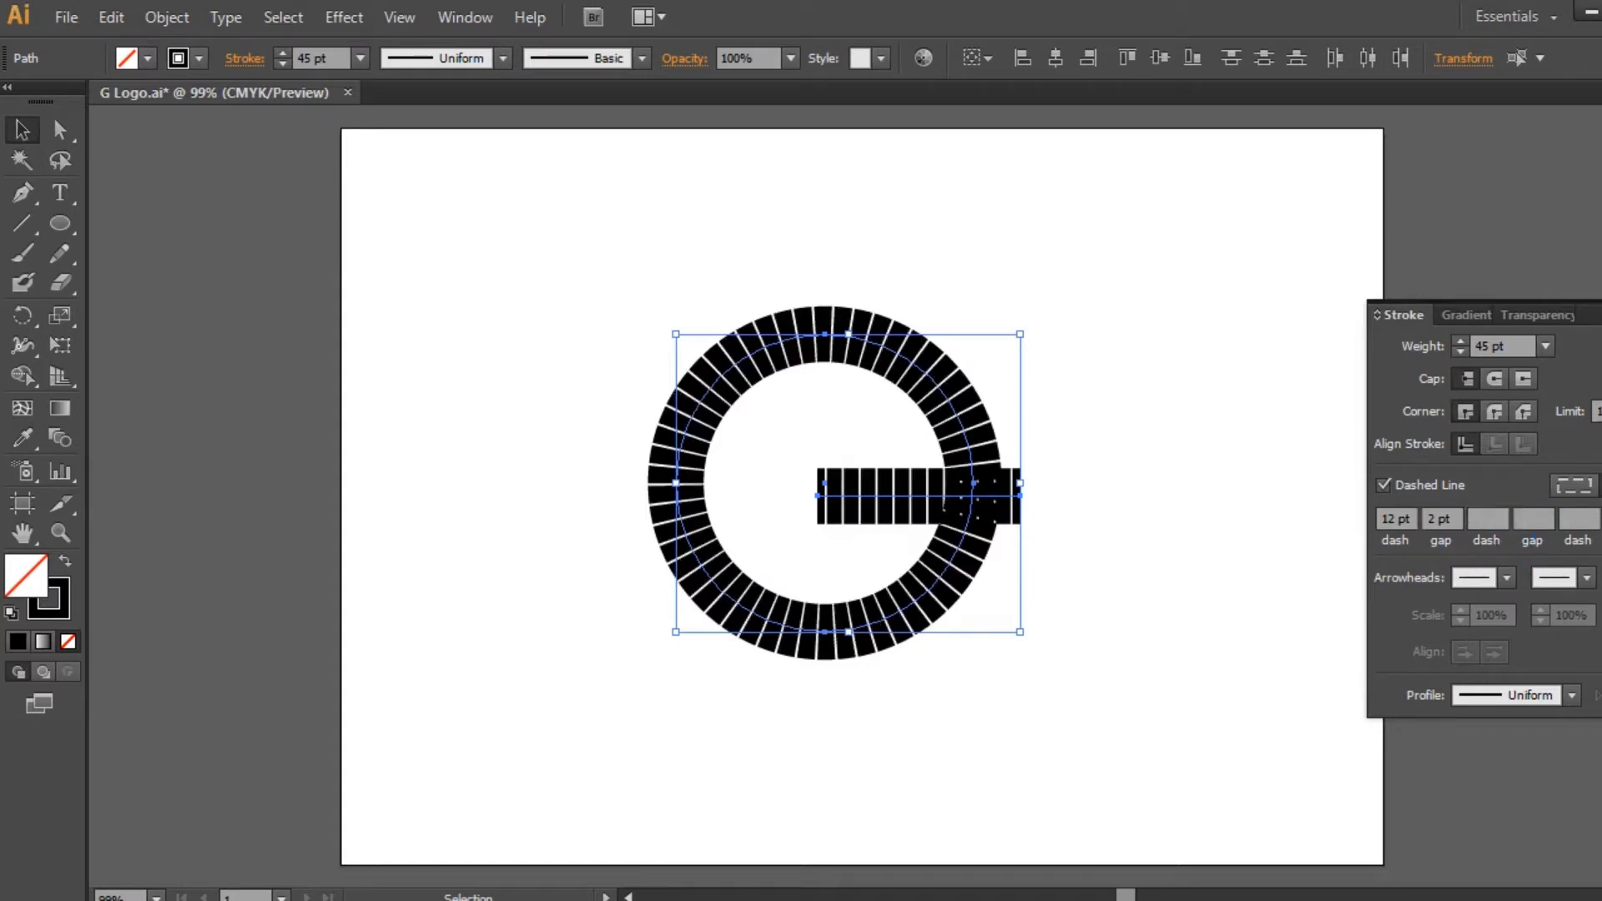
left_click(1275, 341)
left_click(1167, 417)
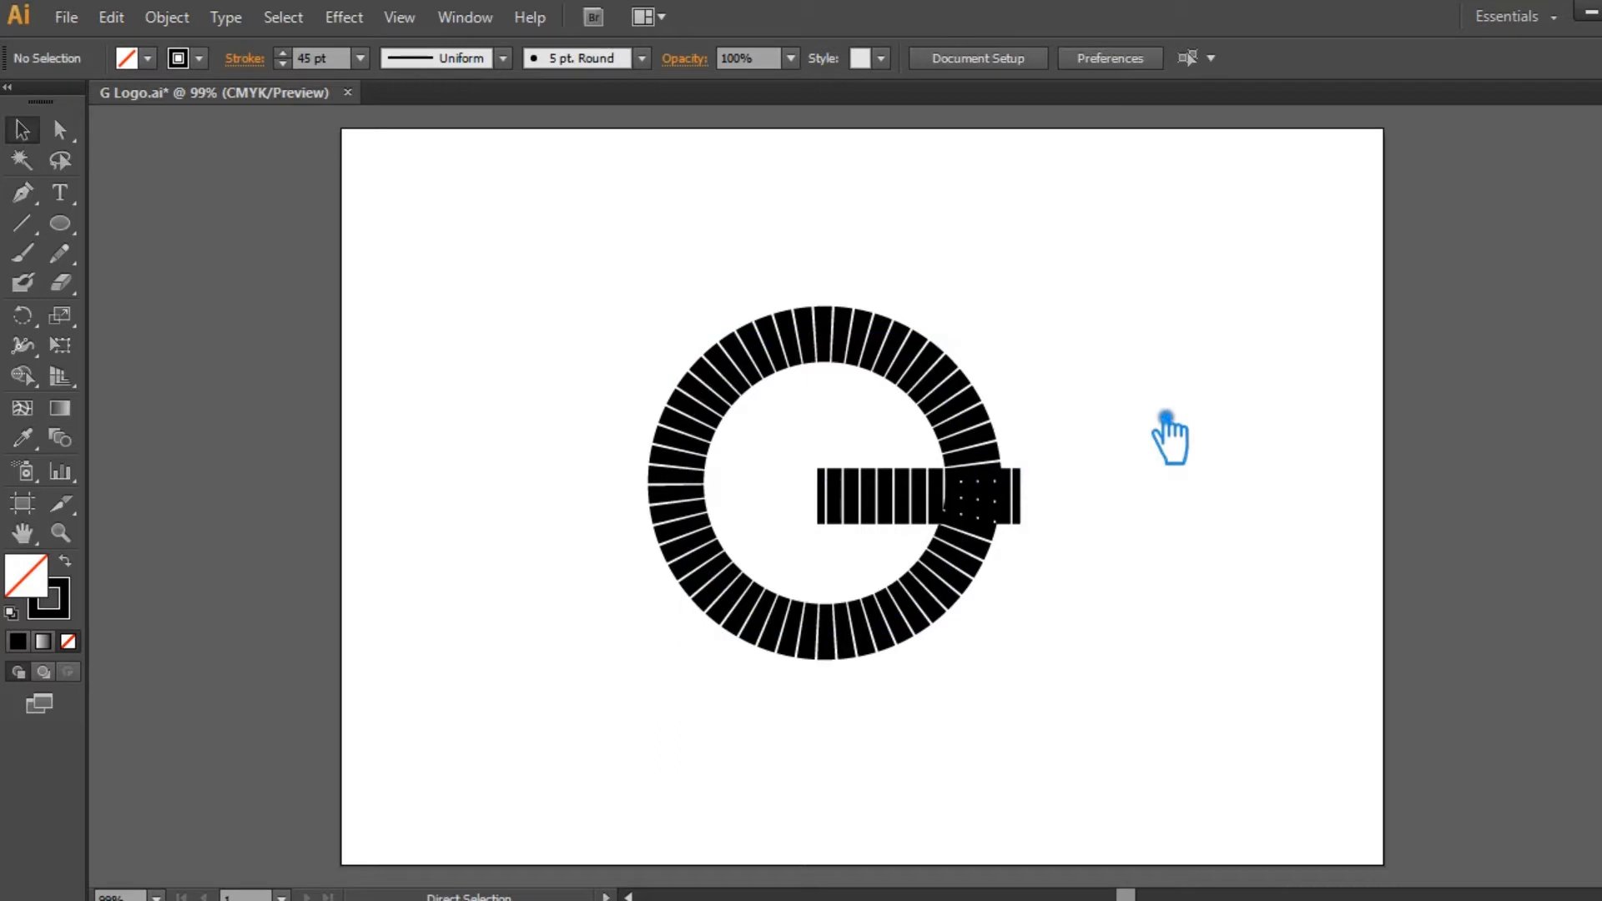
Shorten the dashed crossbar by moving only its outer end anchor inward onto the ring's path, at X 7.0788 in.
key("ctrl+plus")
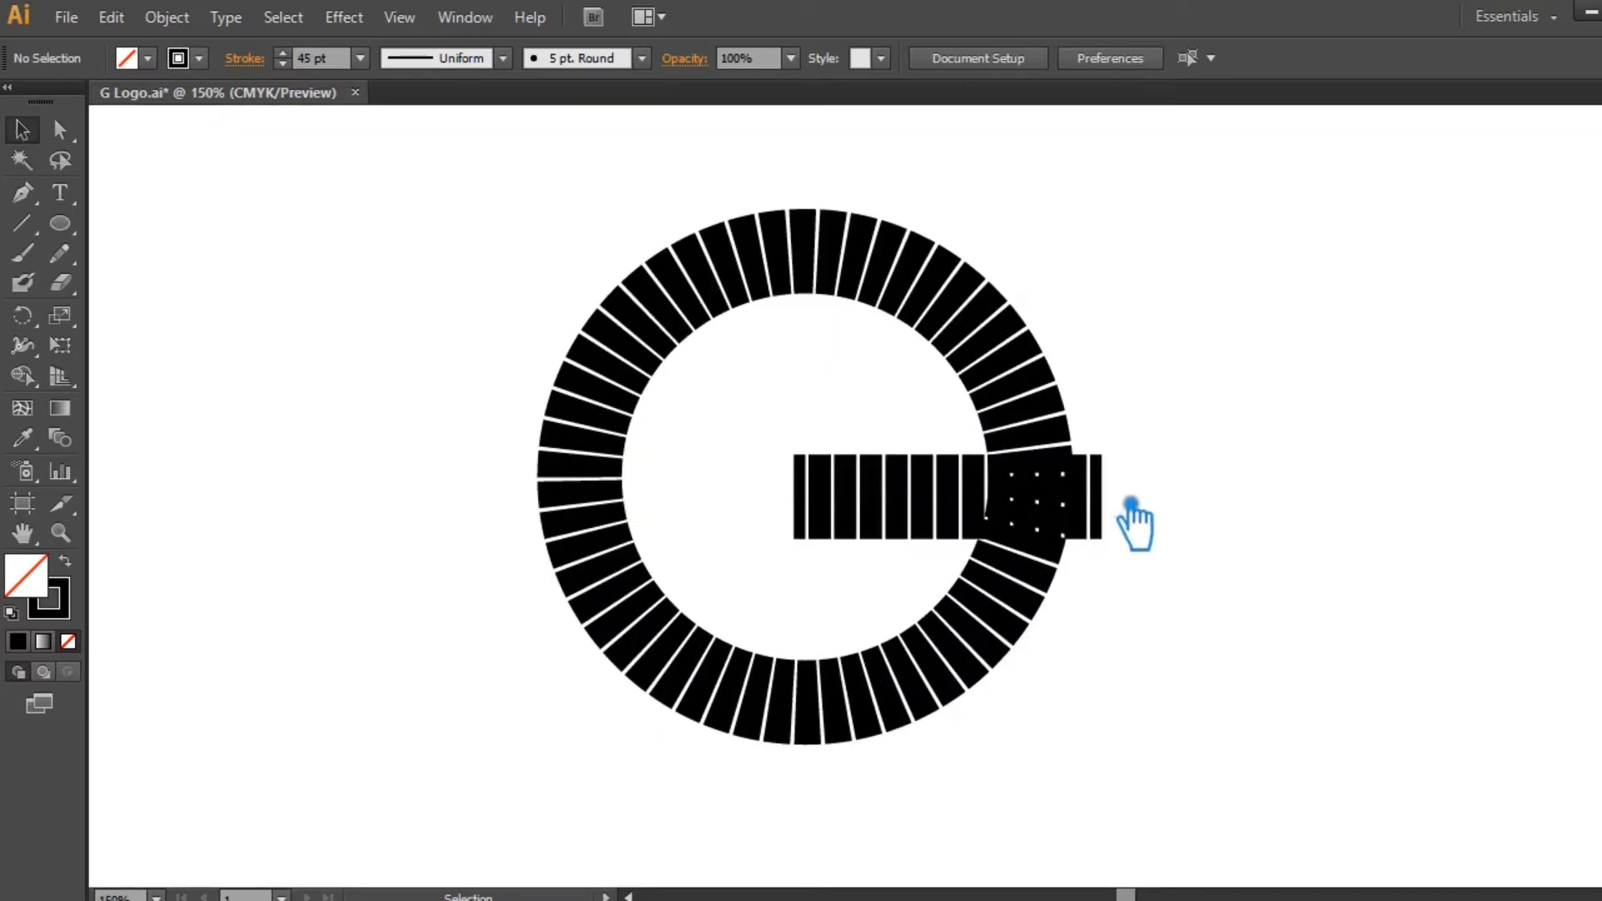
left_click(1101, 499)
key("a")
left_click_drag(1103, 499, 1060, 499)
key("ctrl+z")
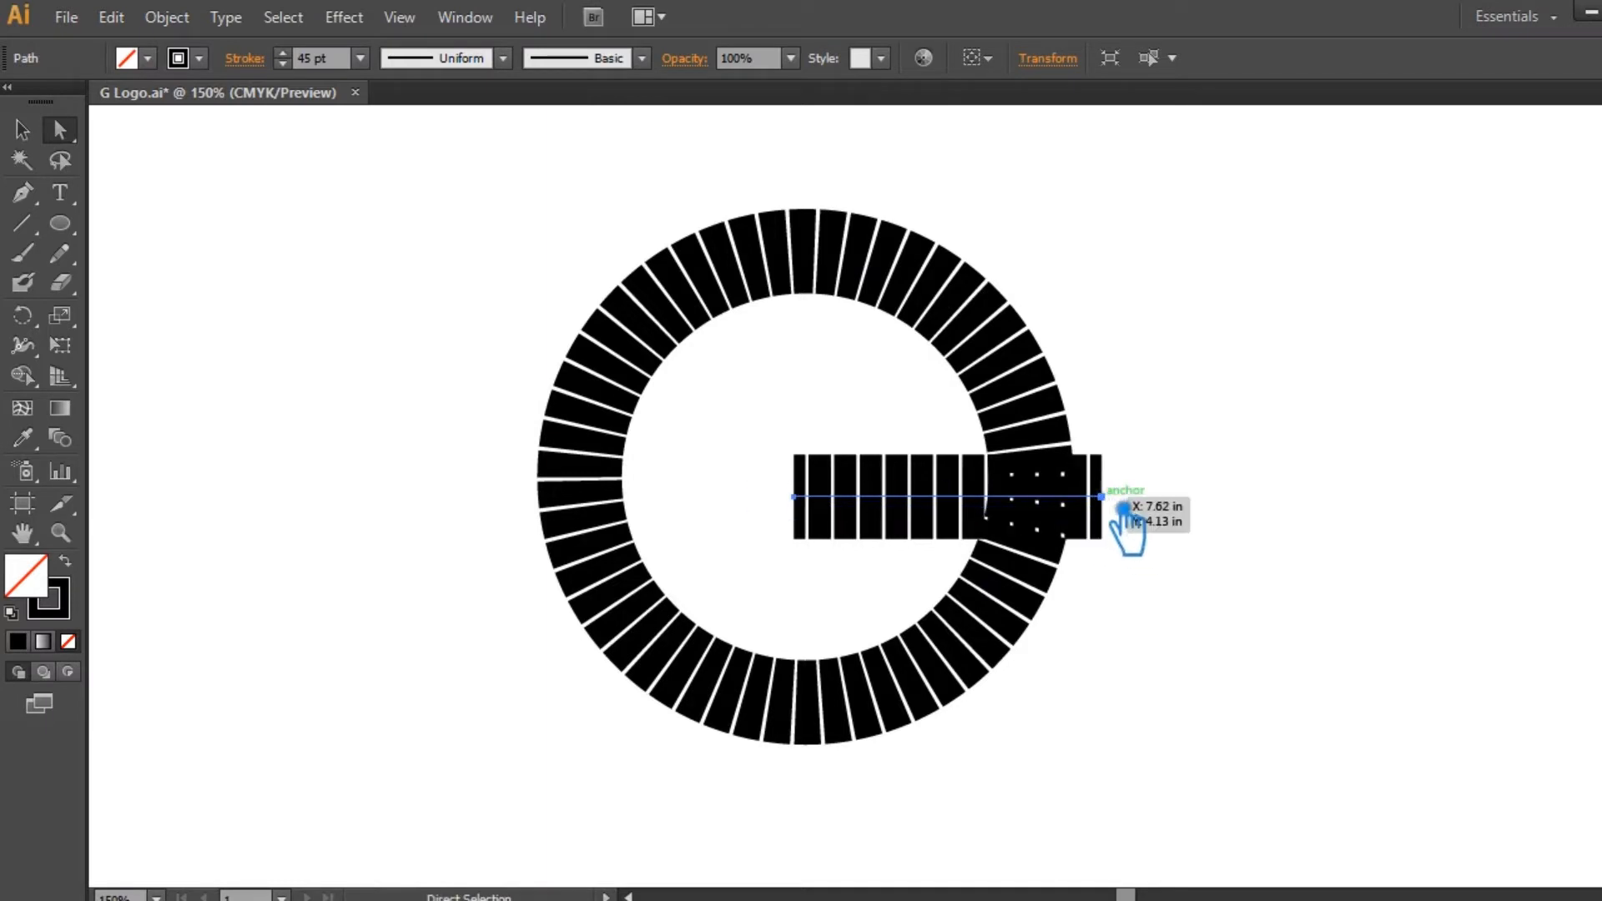
left_click(1123, 507)
key("Left")
key("Left")
key("Left")
key("Left")
key("Left")
key("Left")
key("Left")
key("Left")
key("Left")
key("Left")
key("Left")
key("Left")
key("Left")
key("Left")
key("Left")
key("Left")
key("Left")
key("Left")
key("Left")
key("Left")
key("Left")
key("Left")
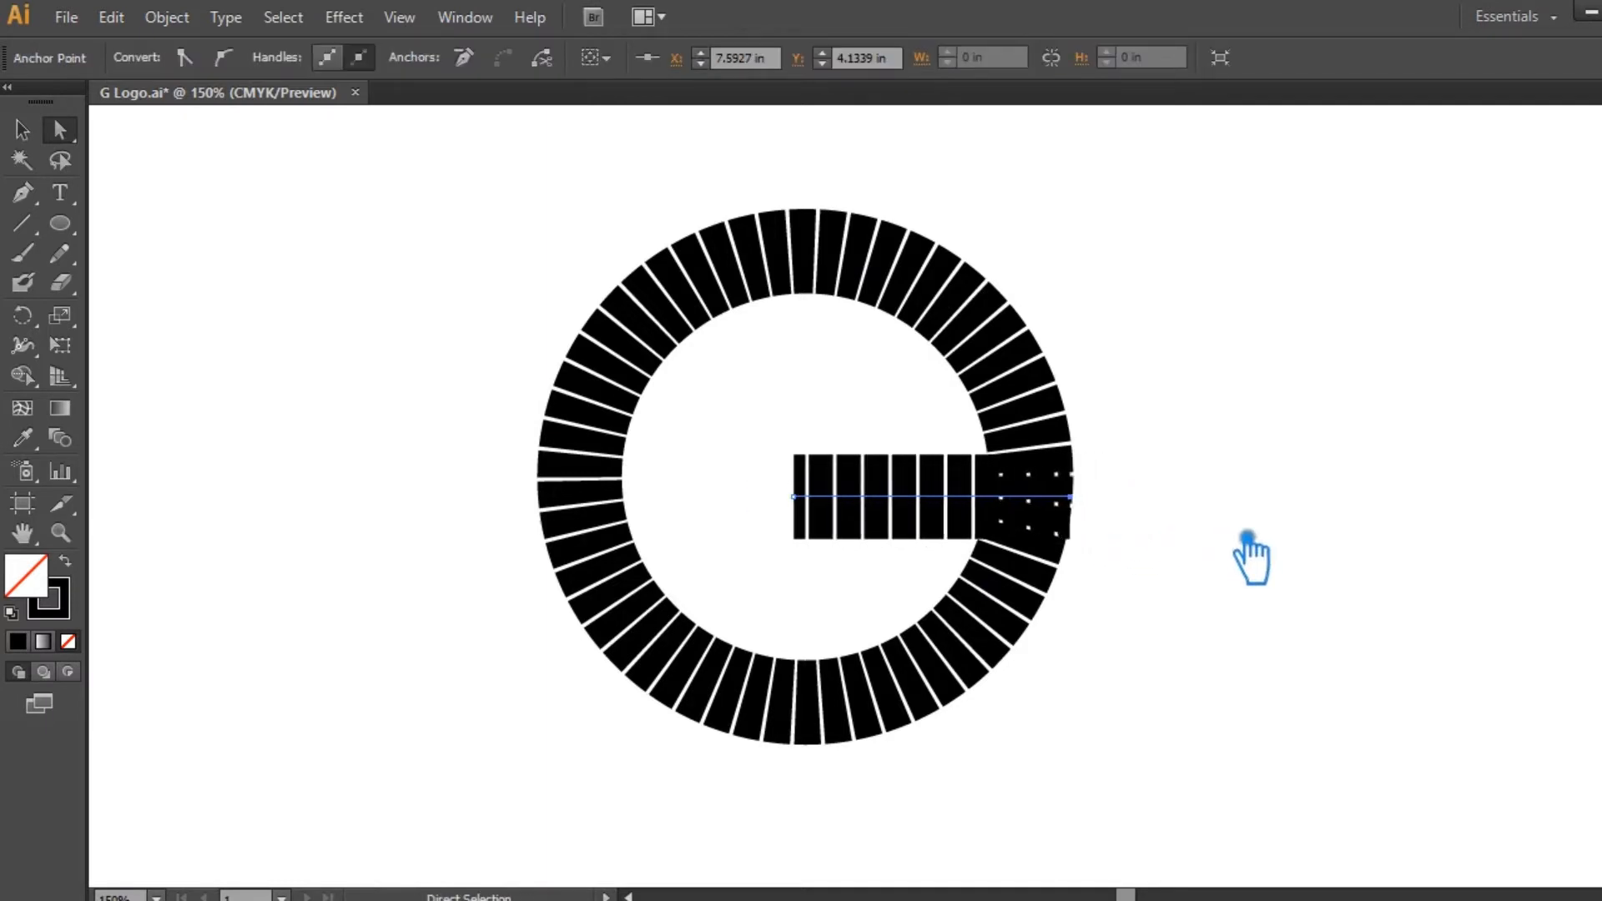
key("Left")
key("Left")
key("Left")
key("Left")
key("Left")
key("Left")
key("Left")
key("Left")
key("Left")
key("Left")
key("Left")
key("Left")
key("Left")
key("Left")
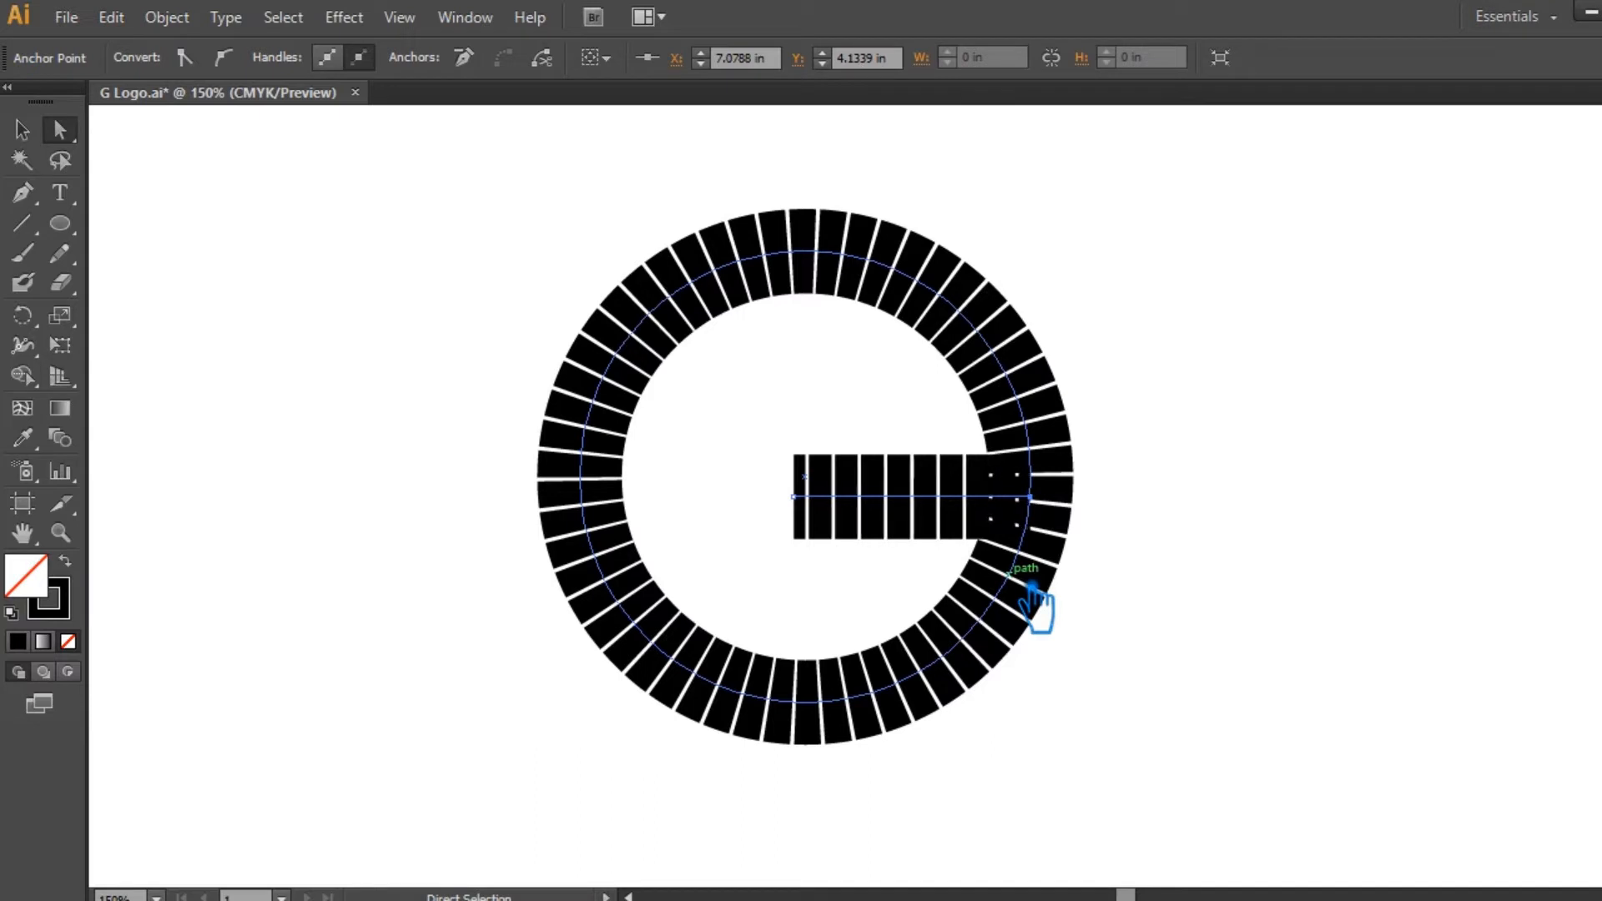
left_click(1258, 526)
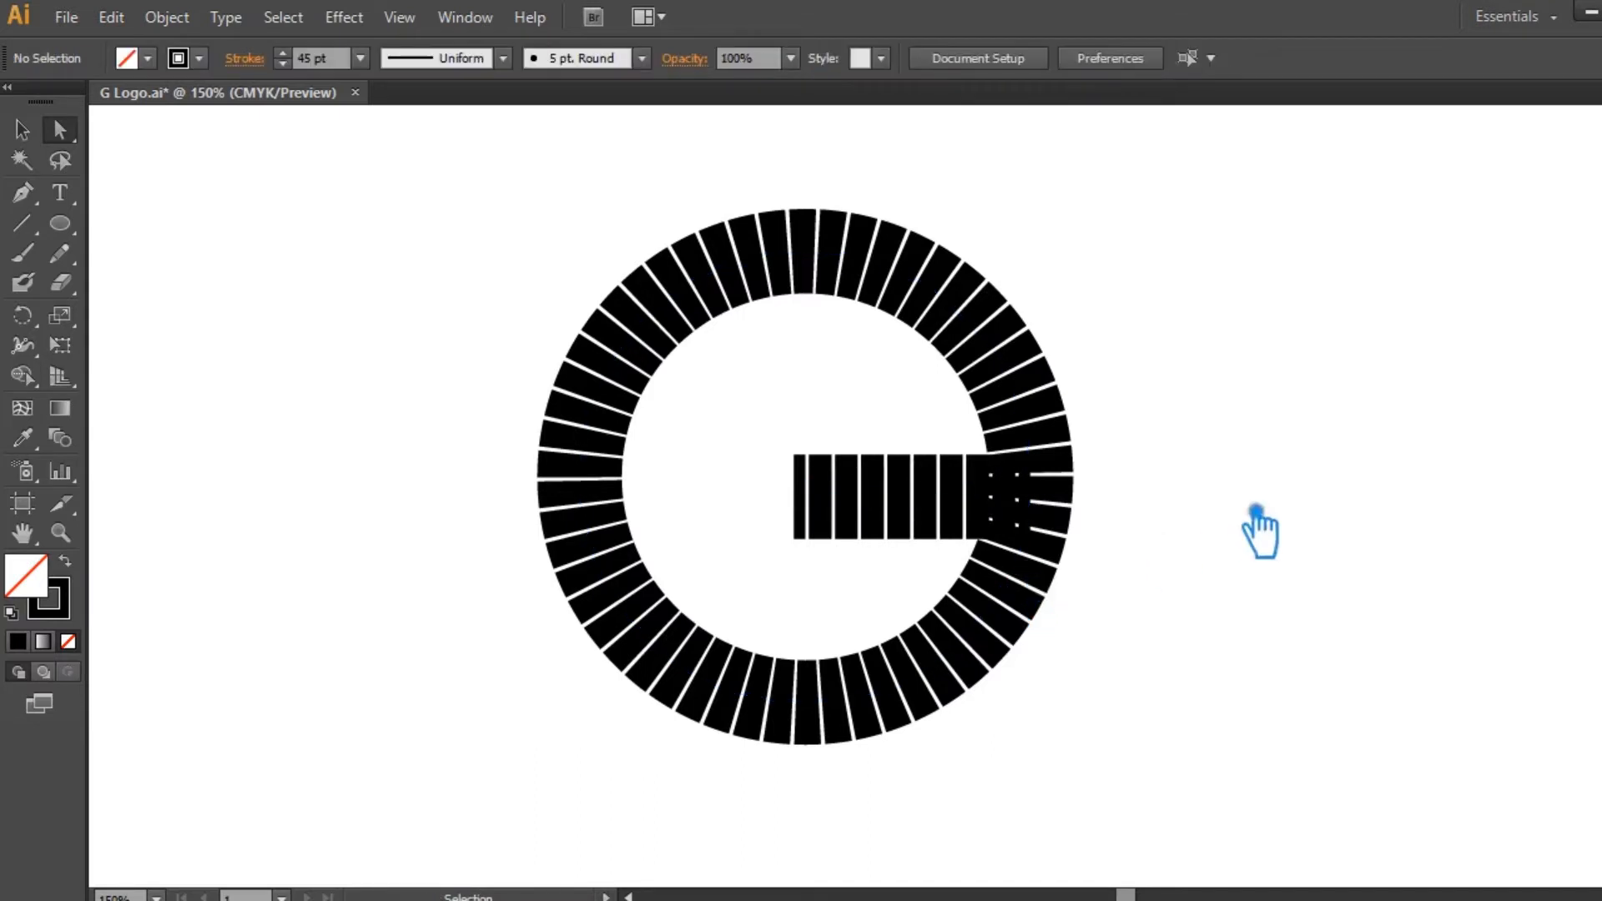
Try to expand the appearance of the dashed ring and crossbar.
left_click_drag(1191, 727, 410, 174)
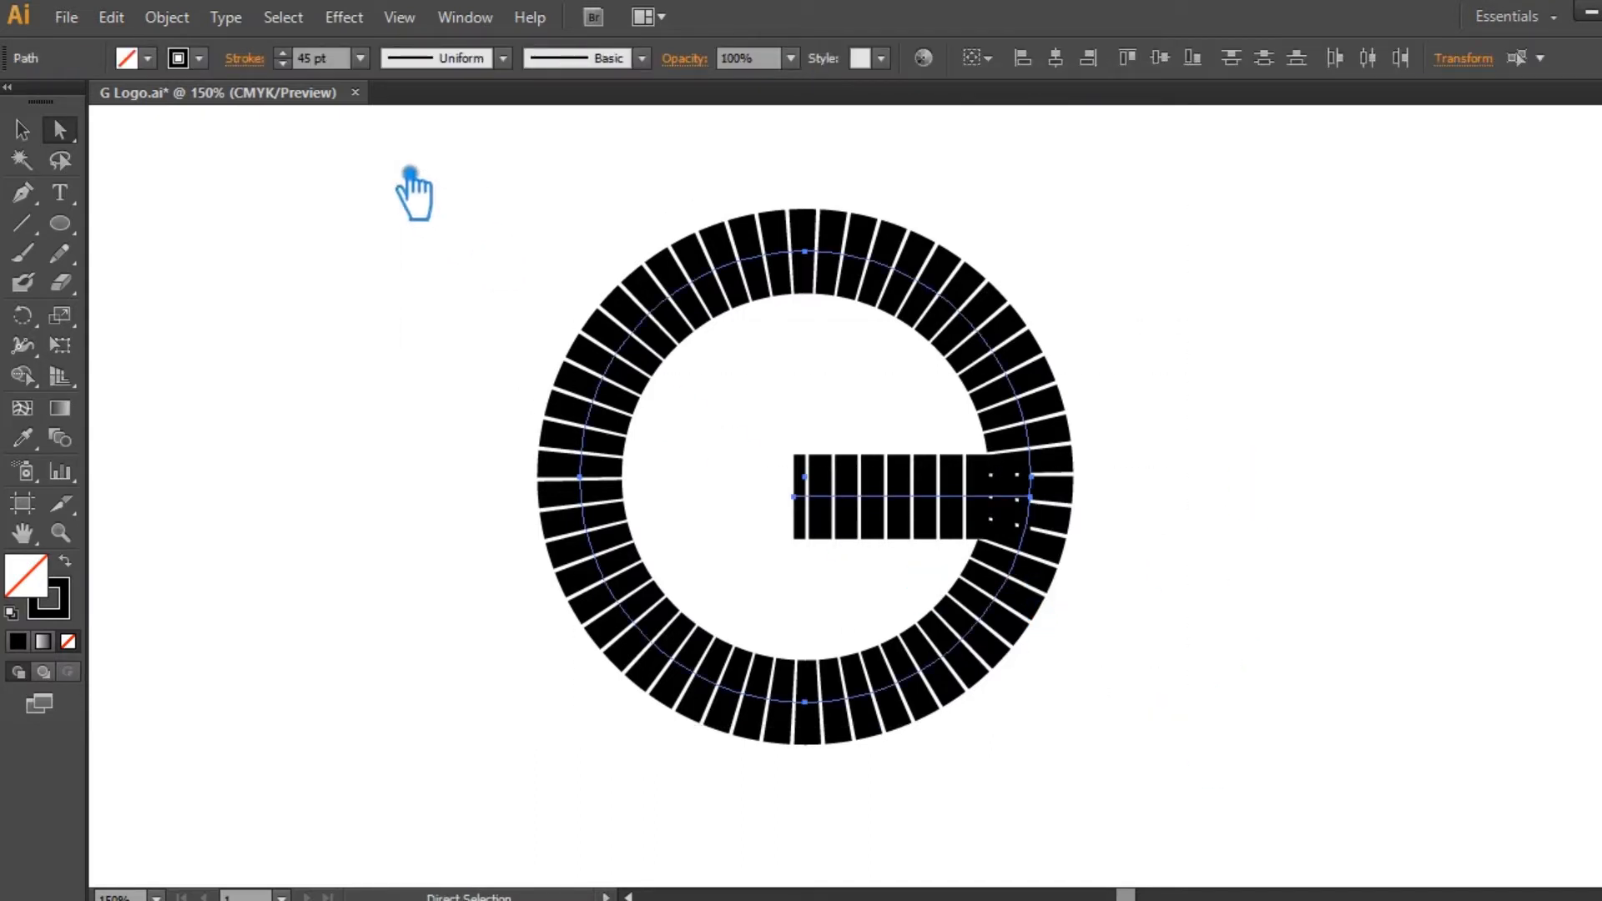
left_click(167, 17)
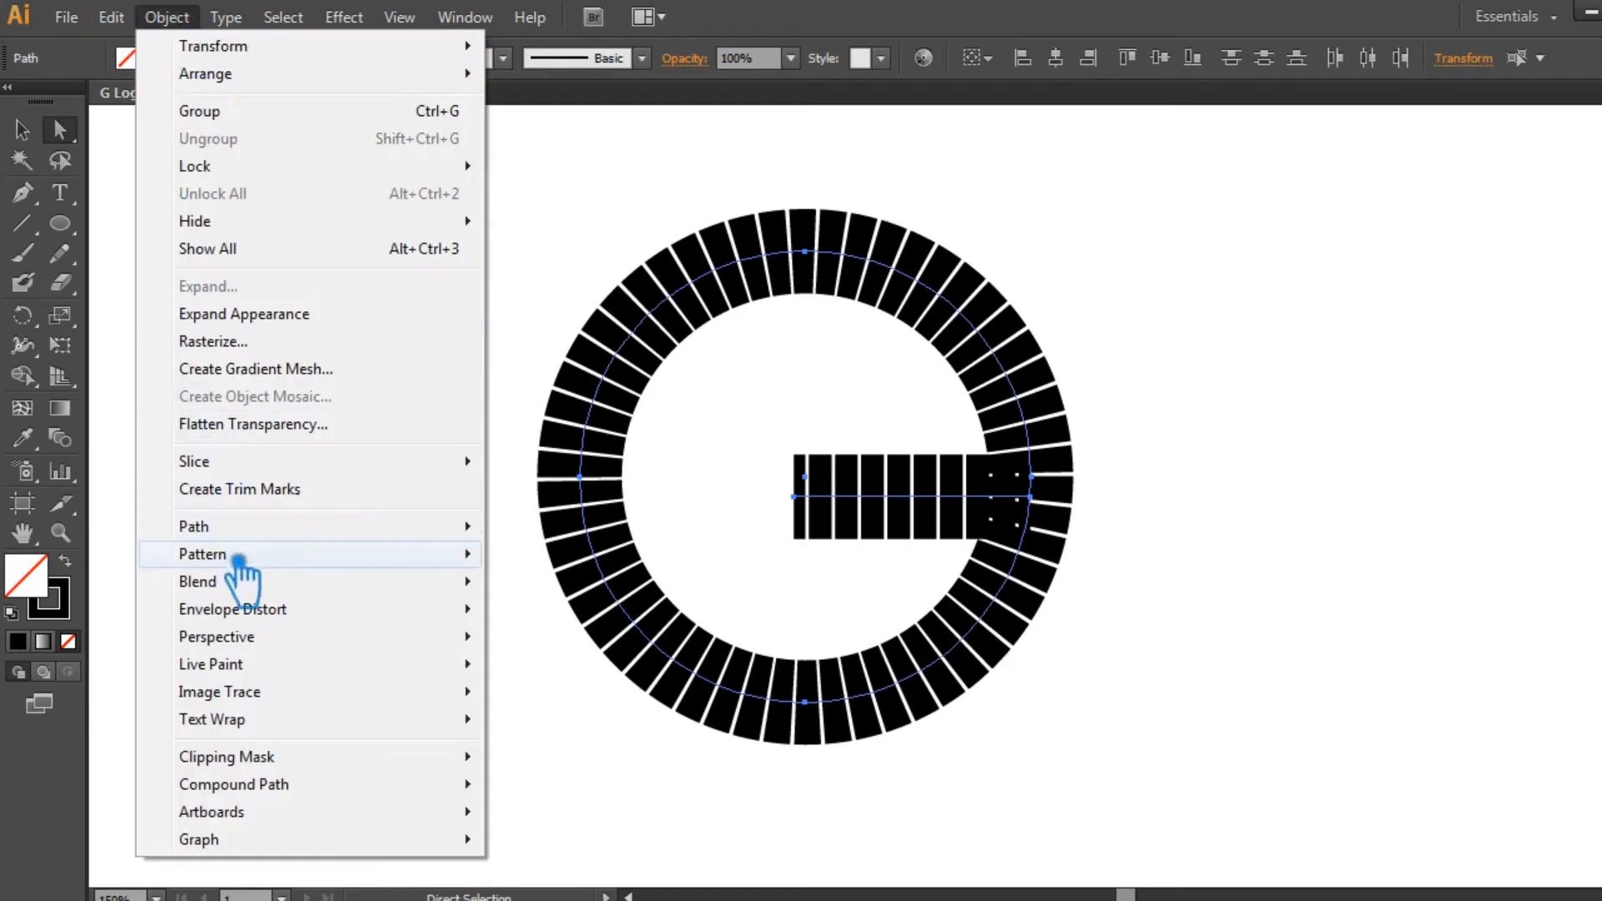
left_click(281, 315)
left_click(1416, 513)
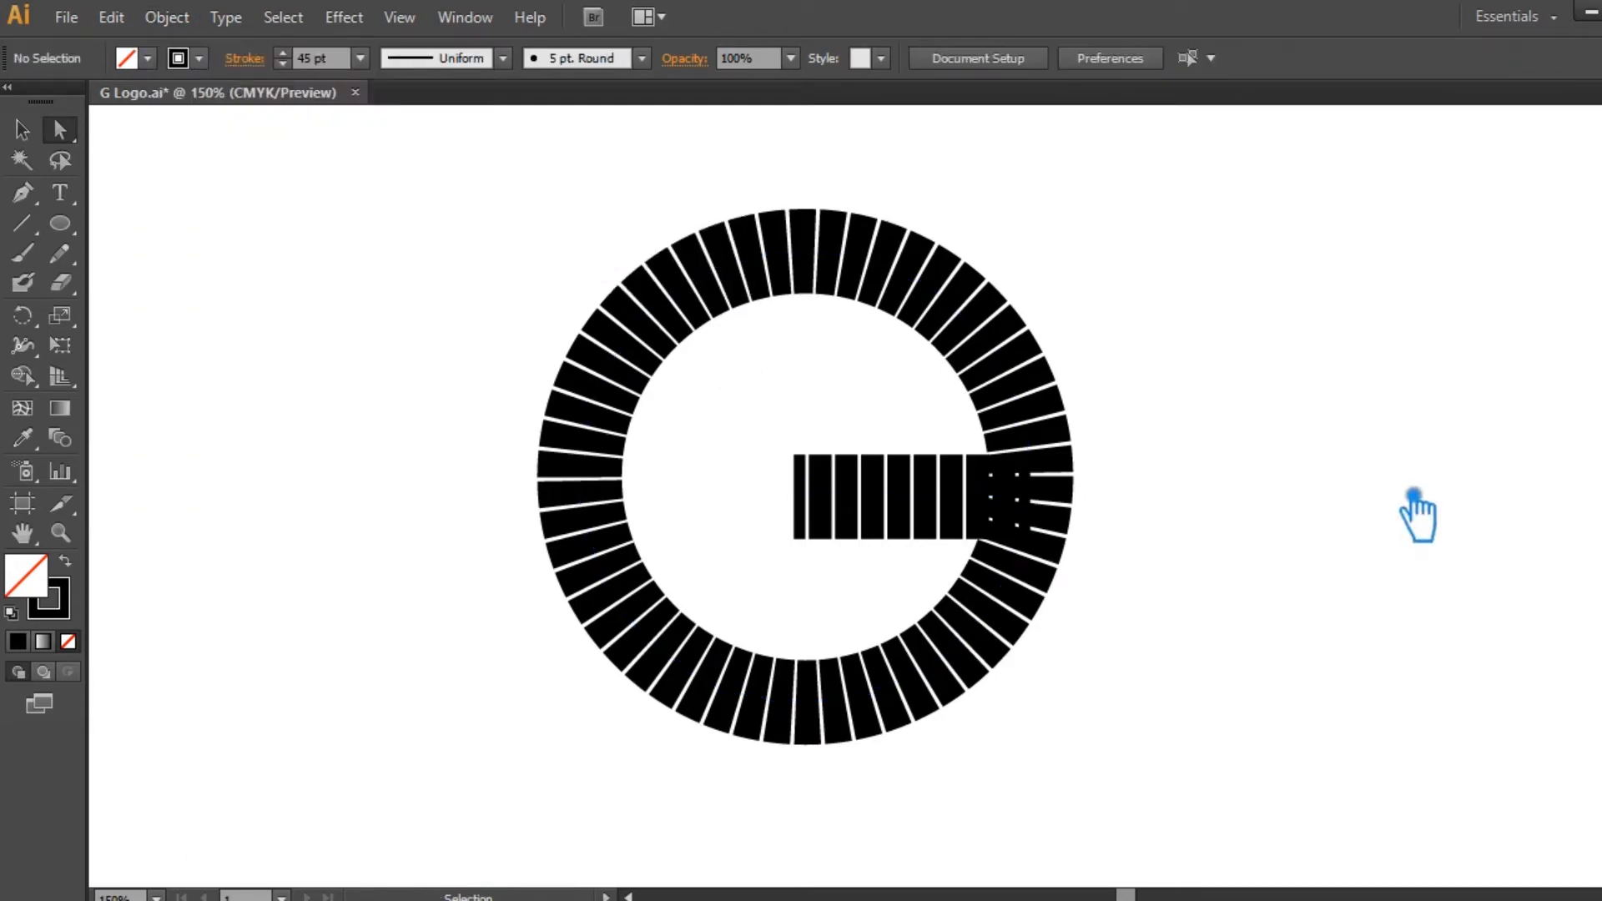
Show the hidden solid bar and convert the ring and both bars into filled shapes with Expand Appearance.
key("ctrl+z")
left_click(1362, 740)
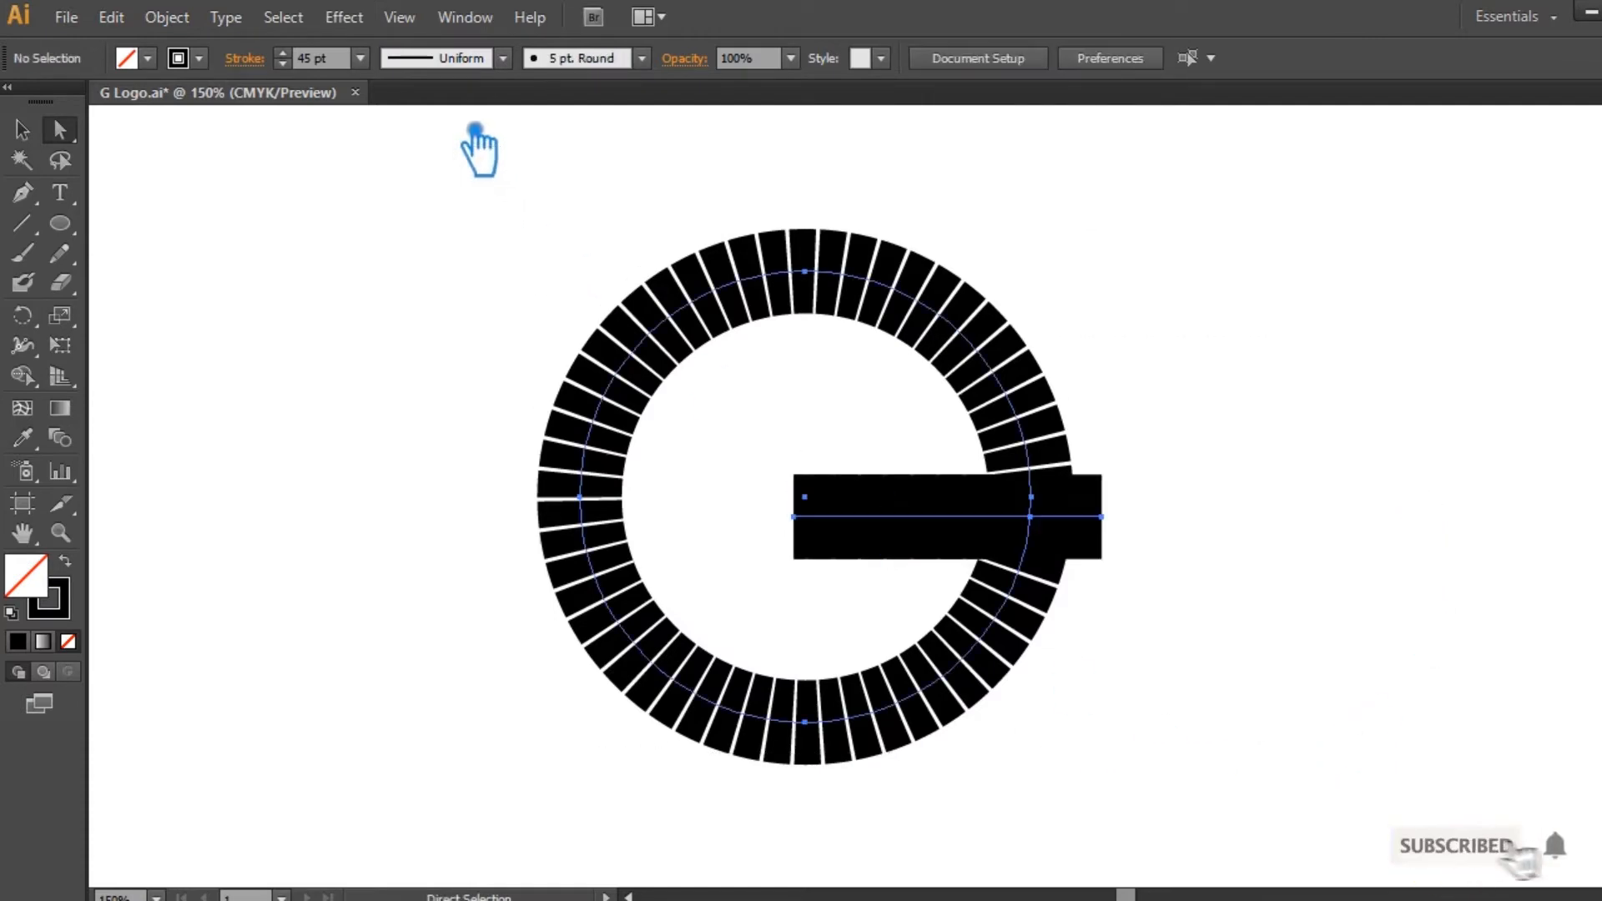
left_click(171, 16)
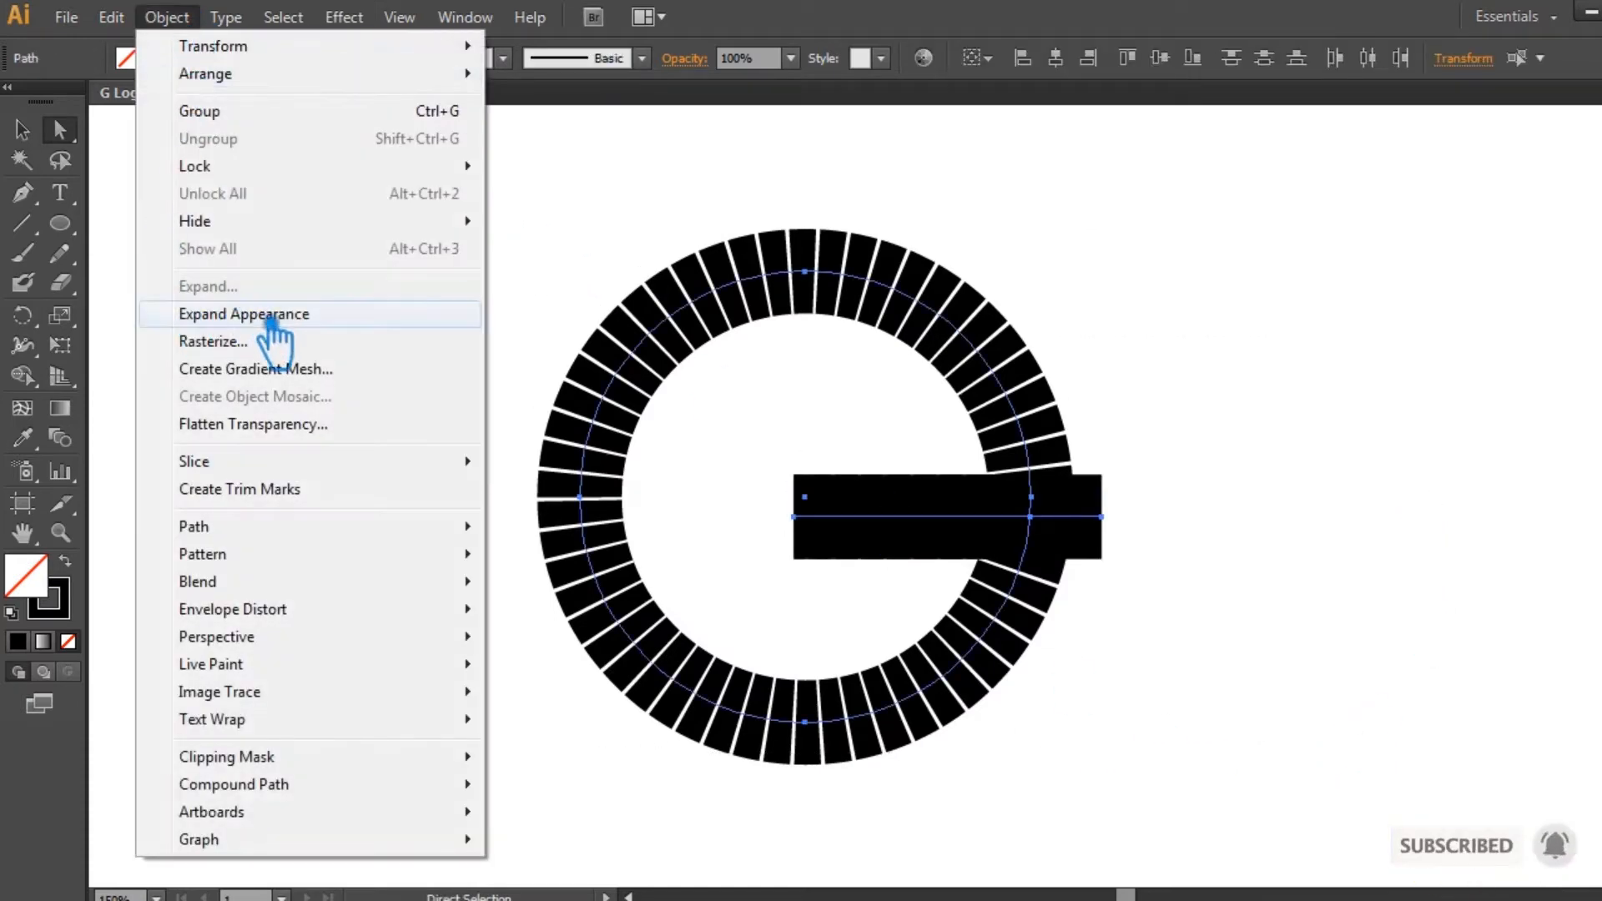
left_click(224, 316)
left_click(1209, 584)
left_click(909, 551)
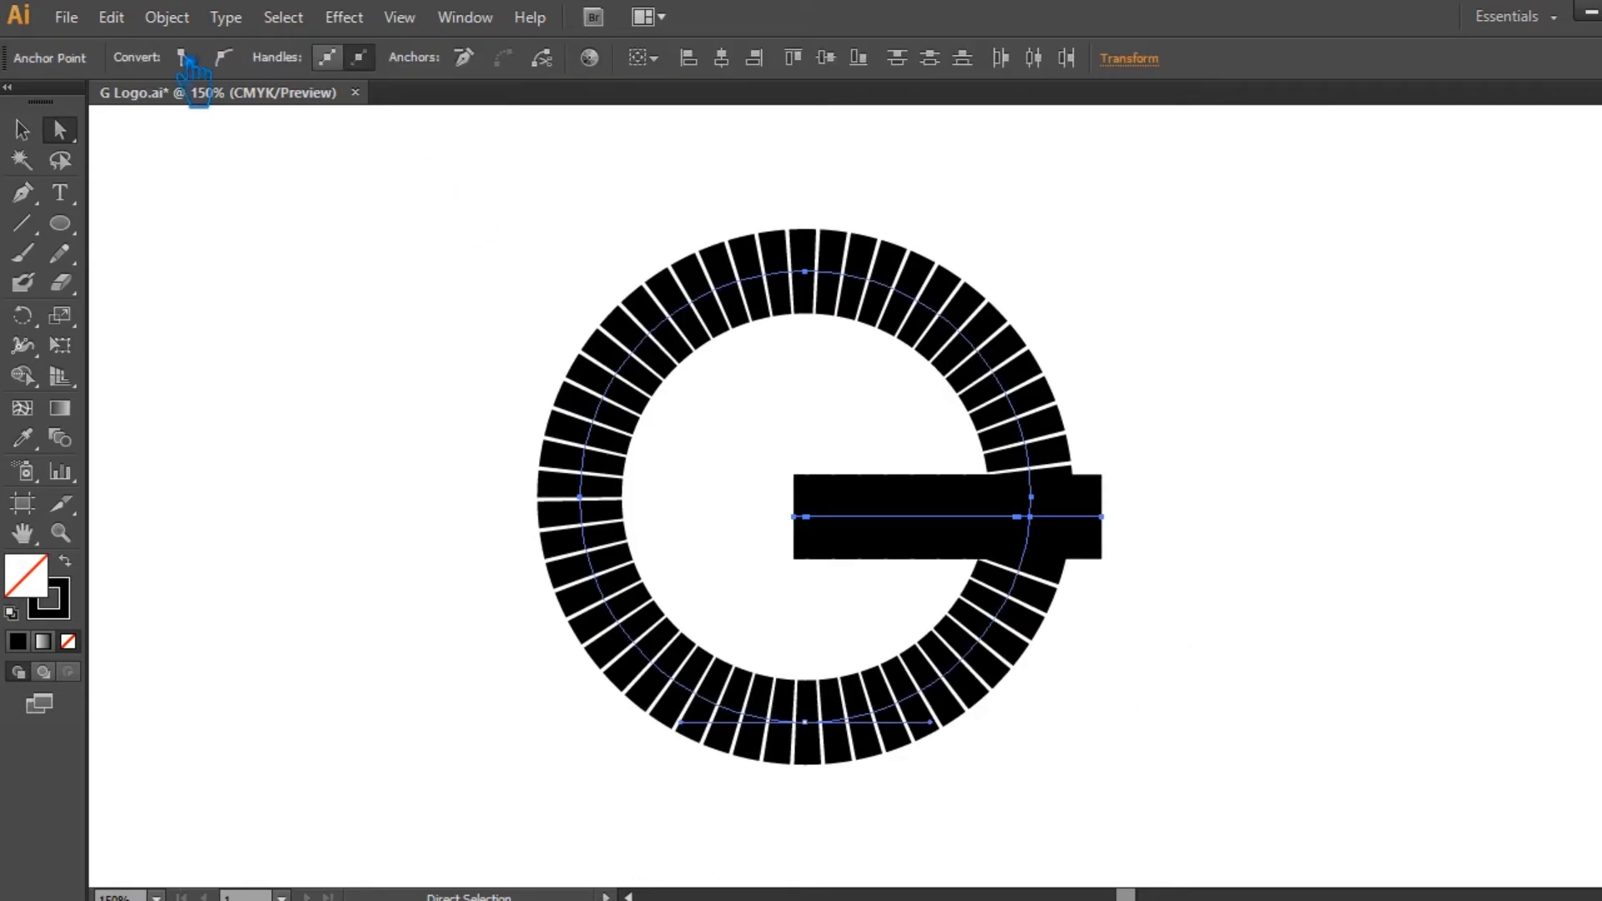
left_click(167, 17)
left_click(242, 288)
left_click(1208, 541)
left_click(1283, 551)
Delete the solid bar temporarily to check the expanded dashes beneath it, and restore the bar.
left_click(1096, 531)
key("v")
key("Delete")
left_click(1021, 505)
left_click(1205, 528)
left_click(999, 536)
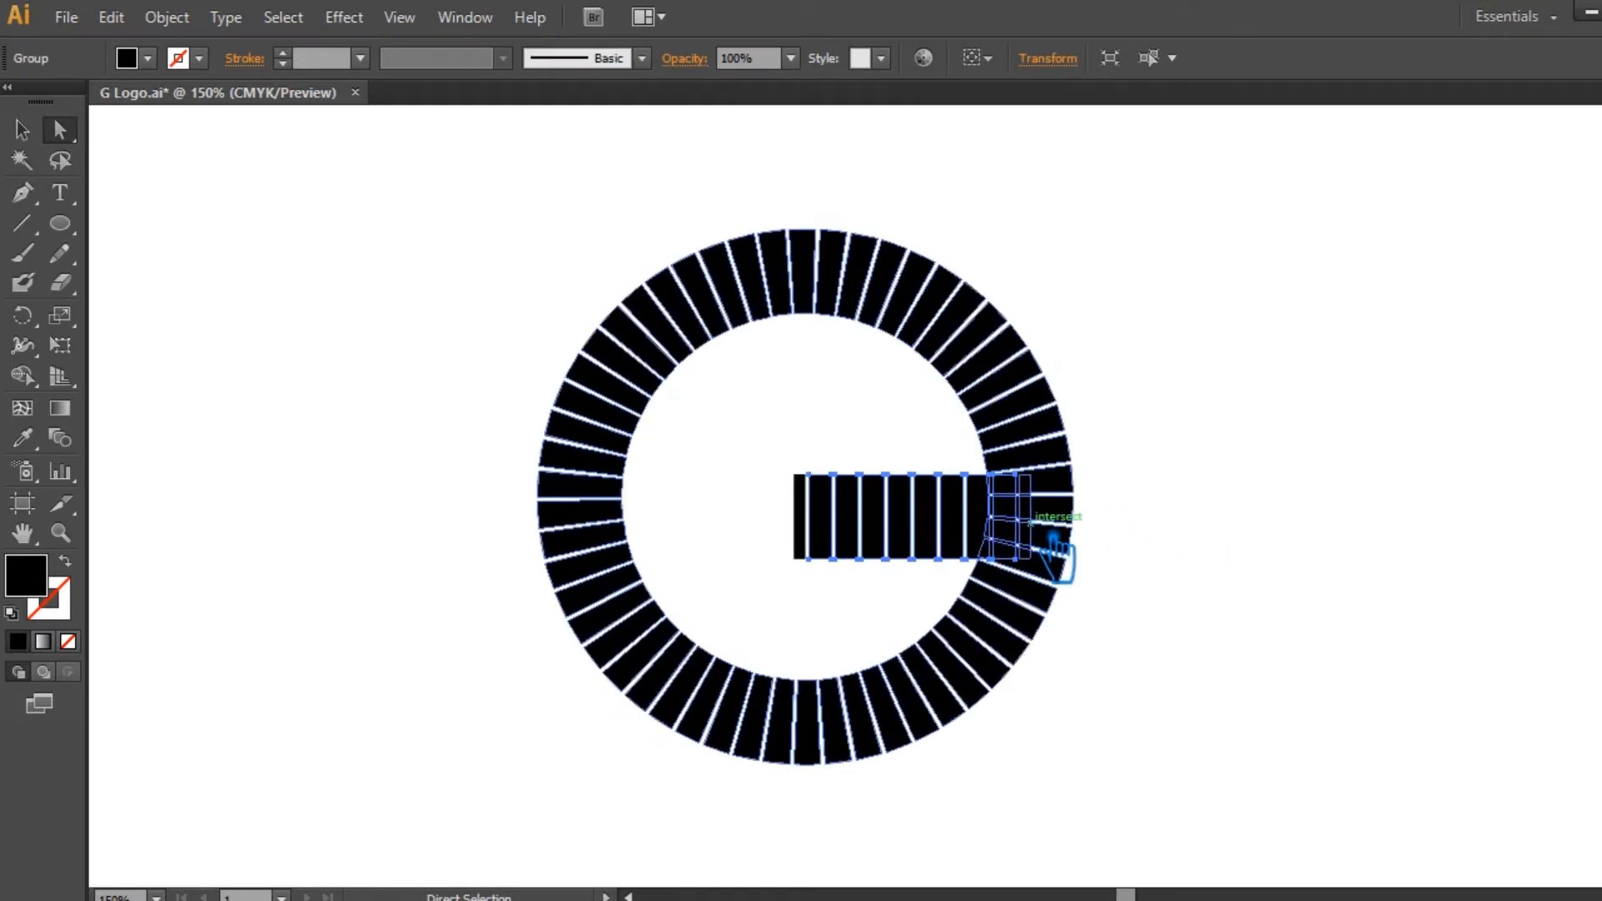
left_click(1031, 524)
left_click(1286, 552)
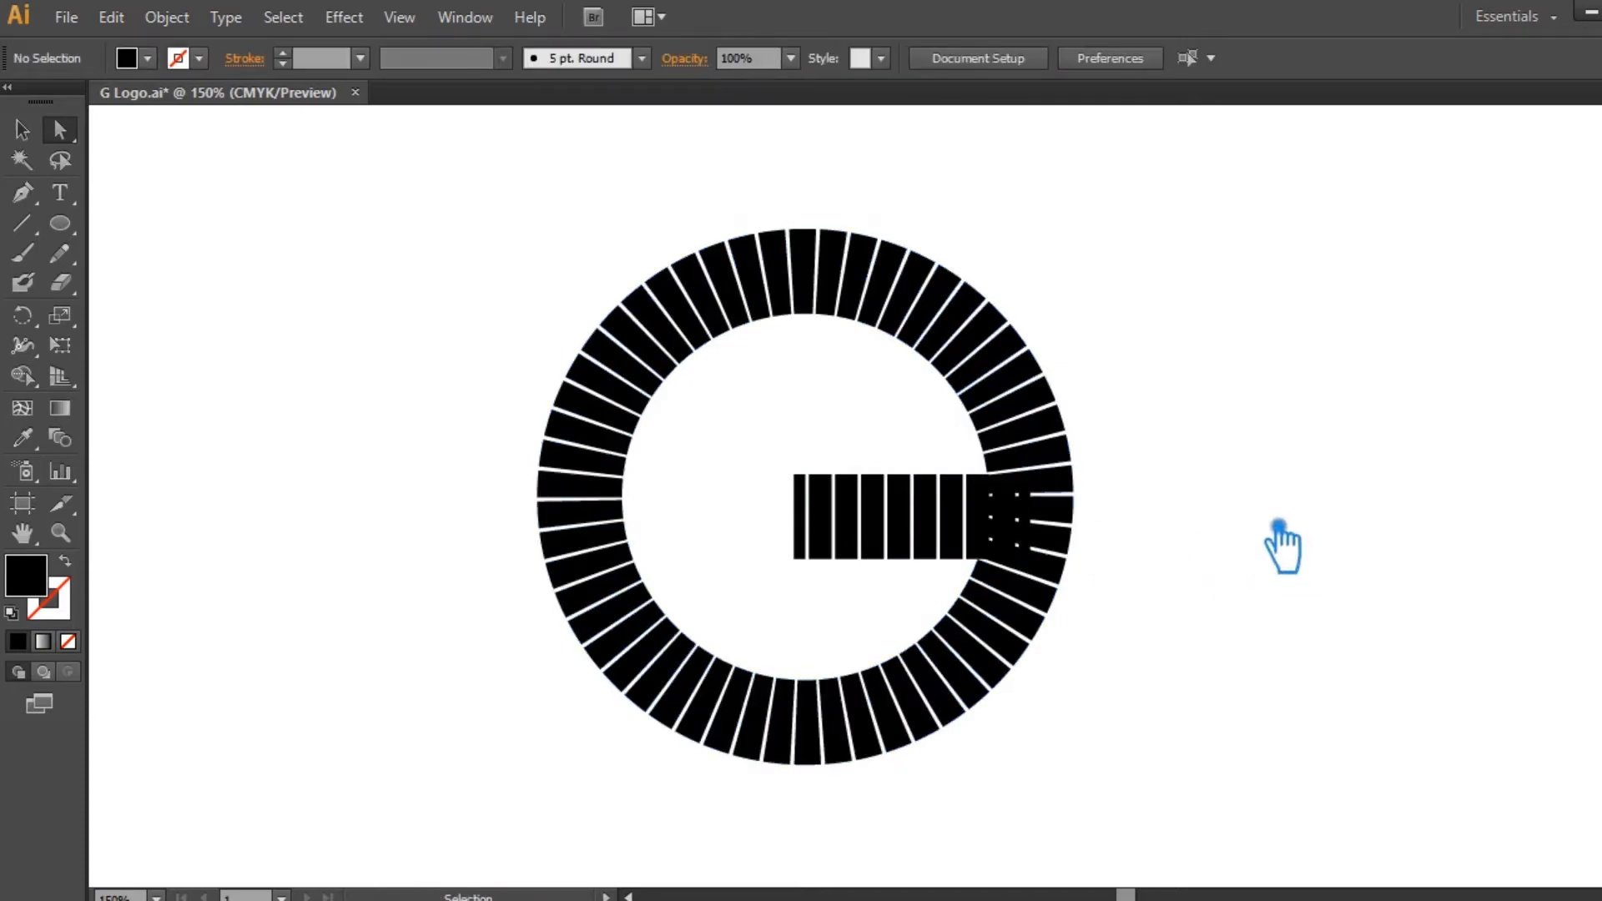
key("ctrl+z")
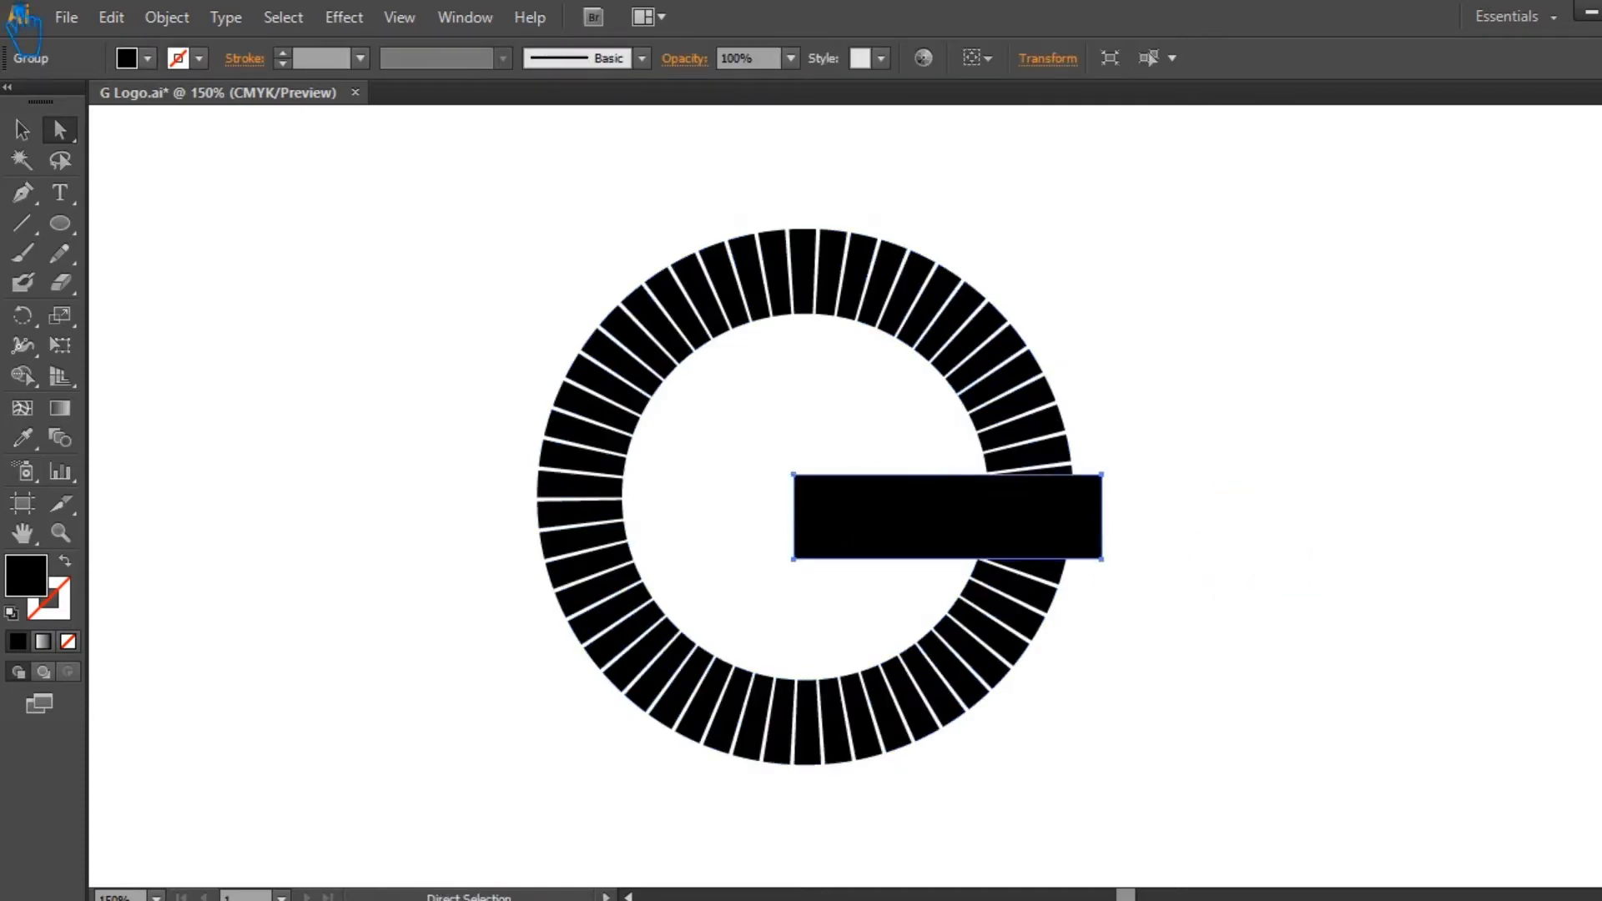
Offset the solid bar's path by 0.6 in with Miter joins and a miter limit of 4, with the preview on.
left_click(167, 17)
left_click(284, 292)
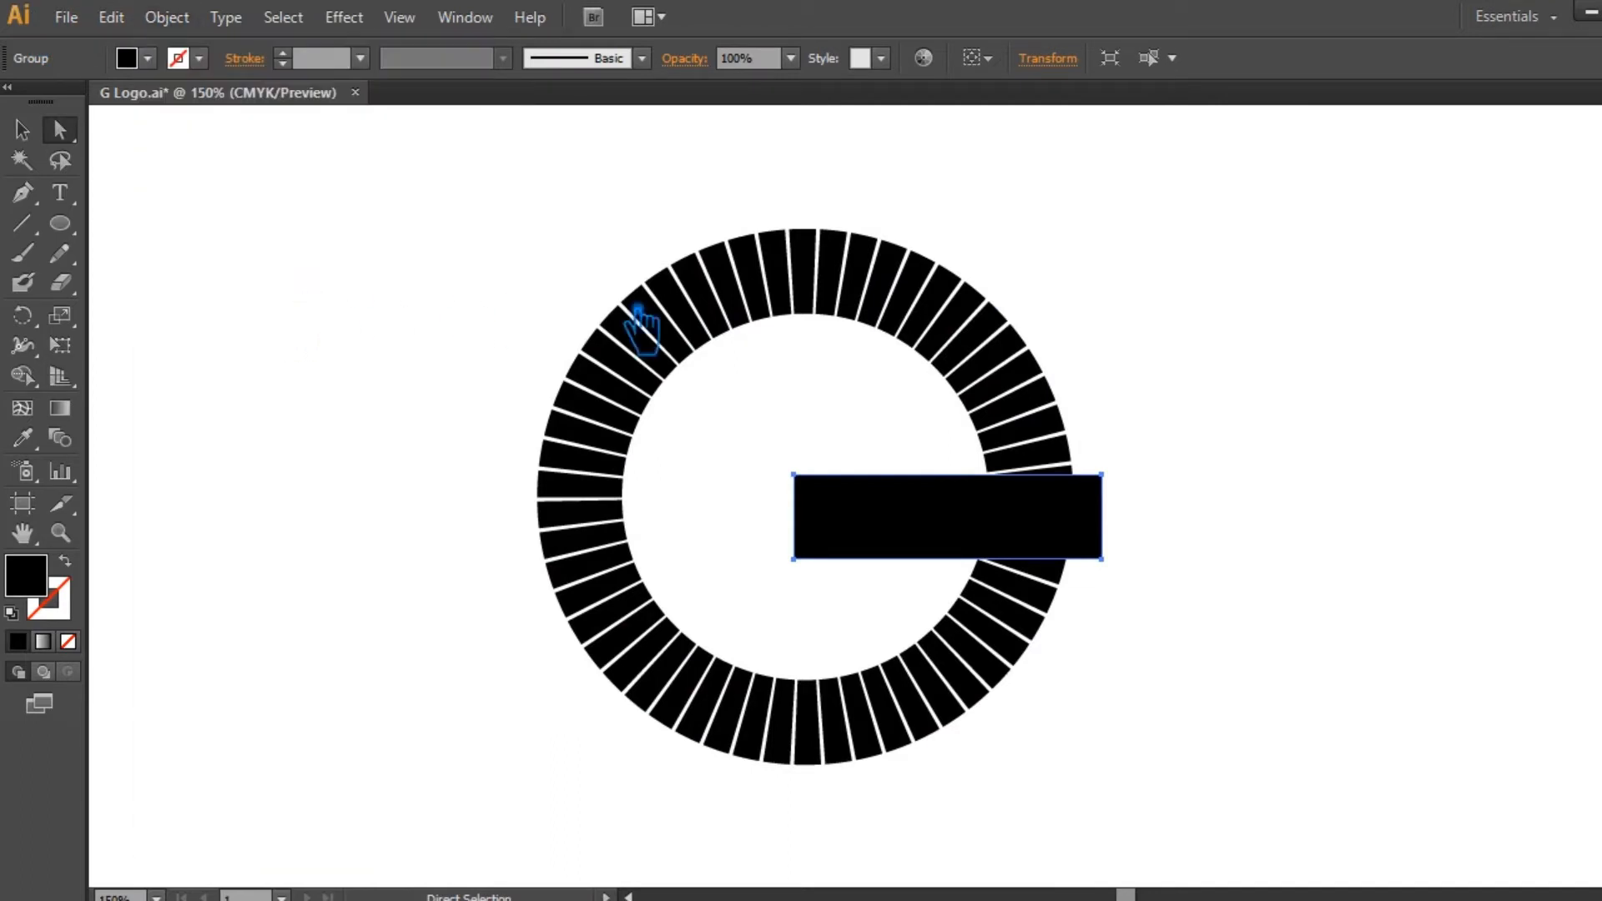
left_click(167, 18)
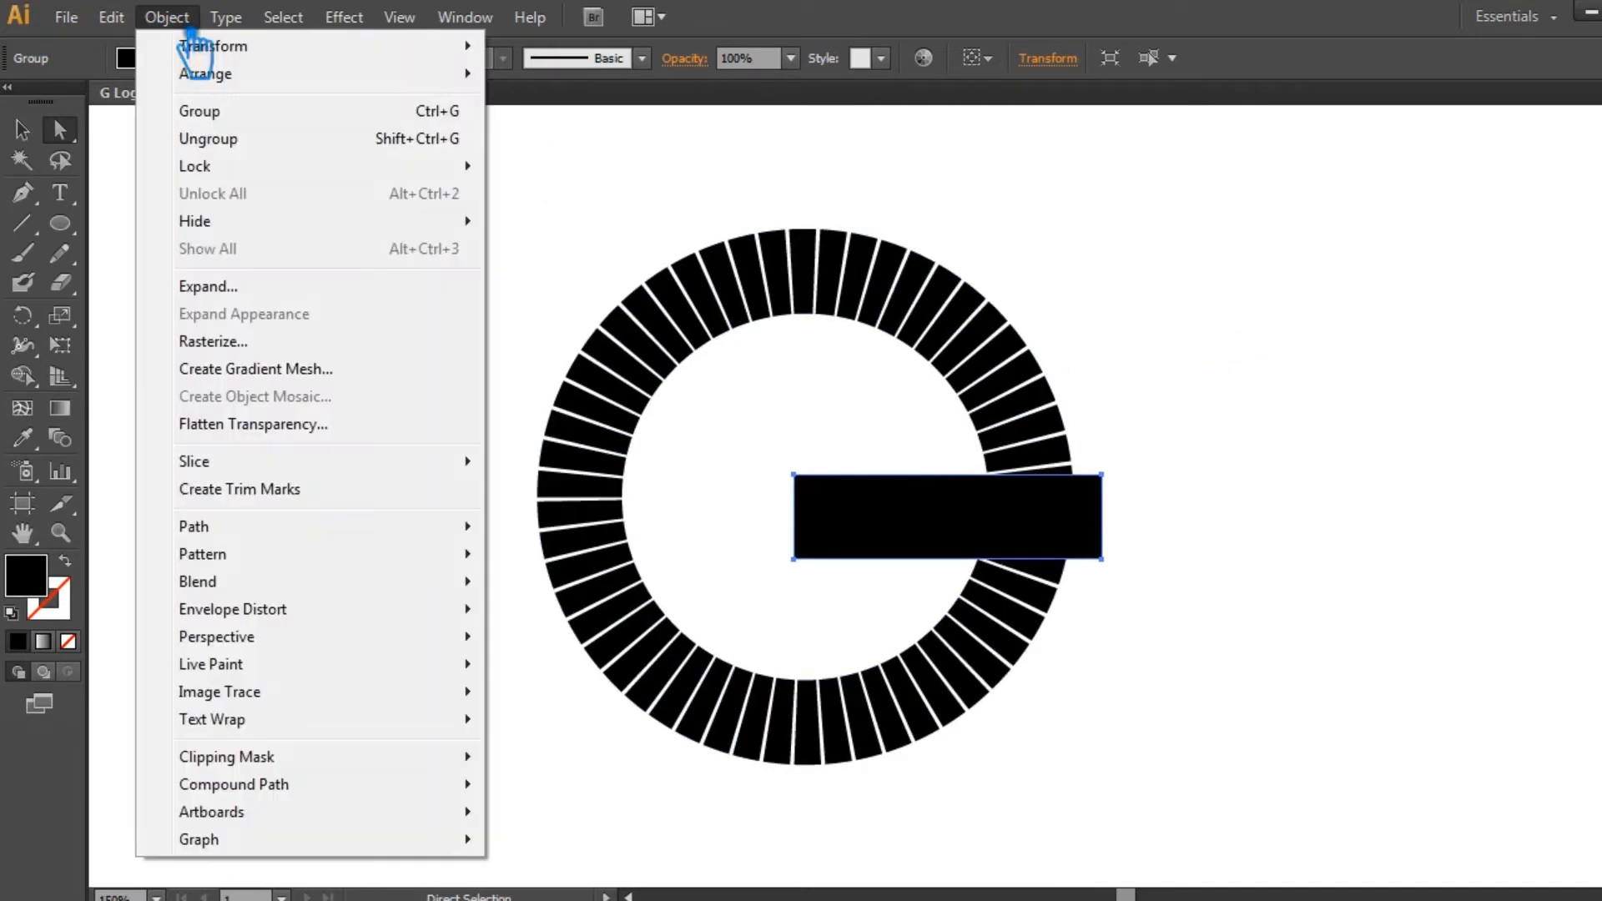
mouse_move(451, 527)
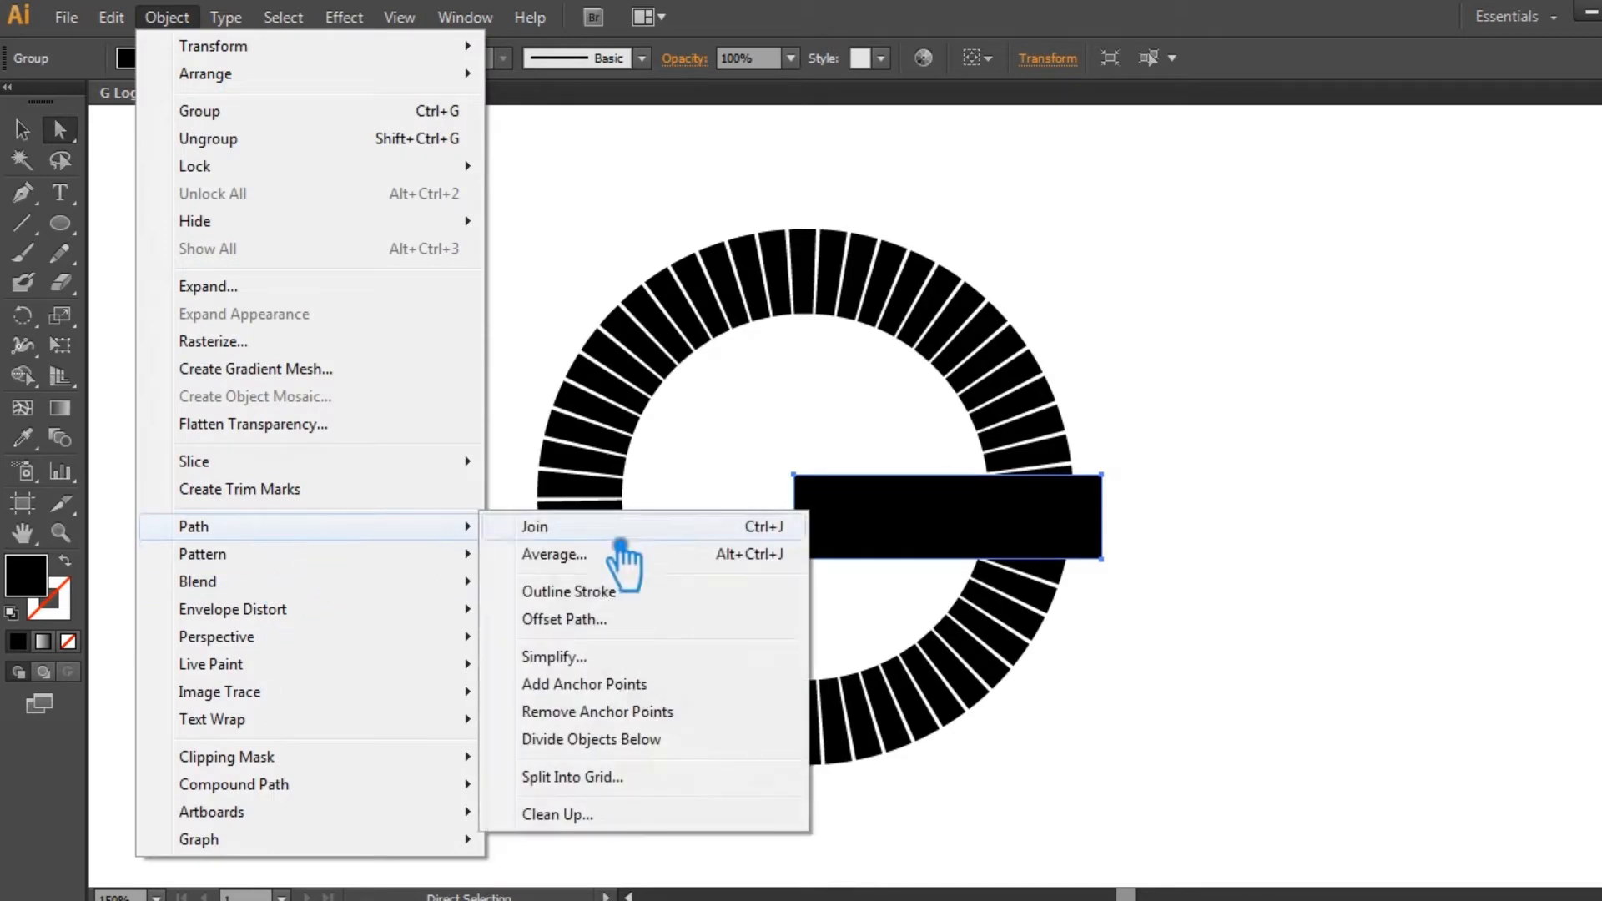
left_click(621, 618)
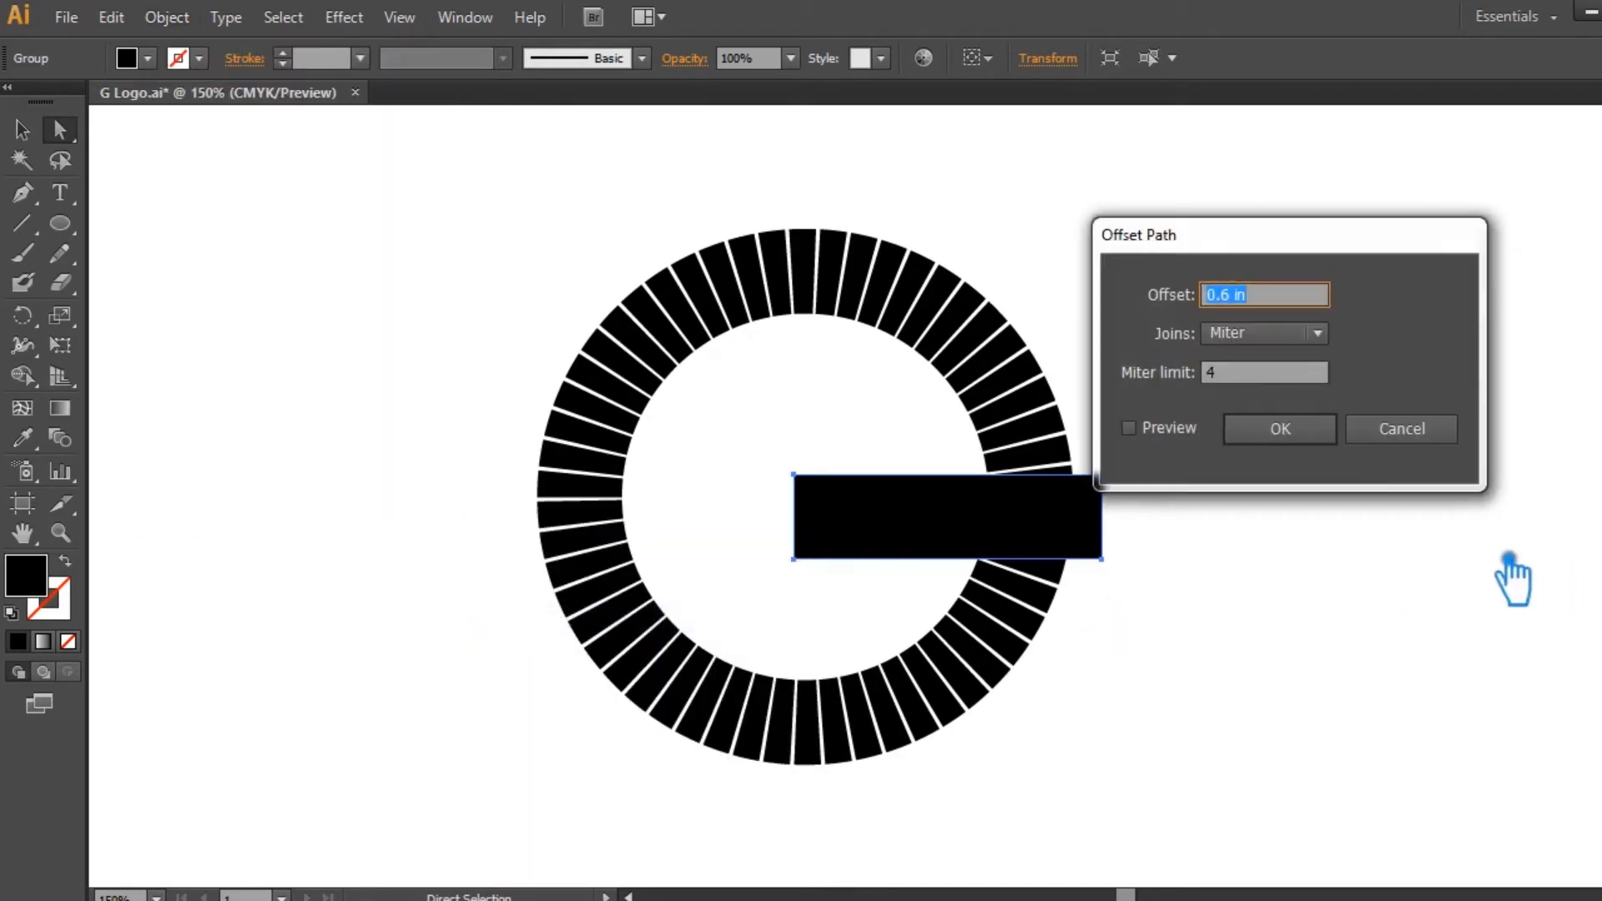
left_click(1129, 428)
left_click(1310, 435)
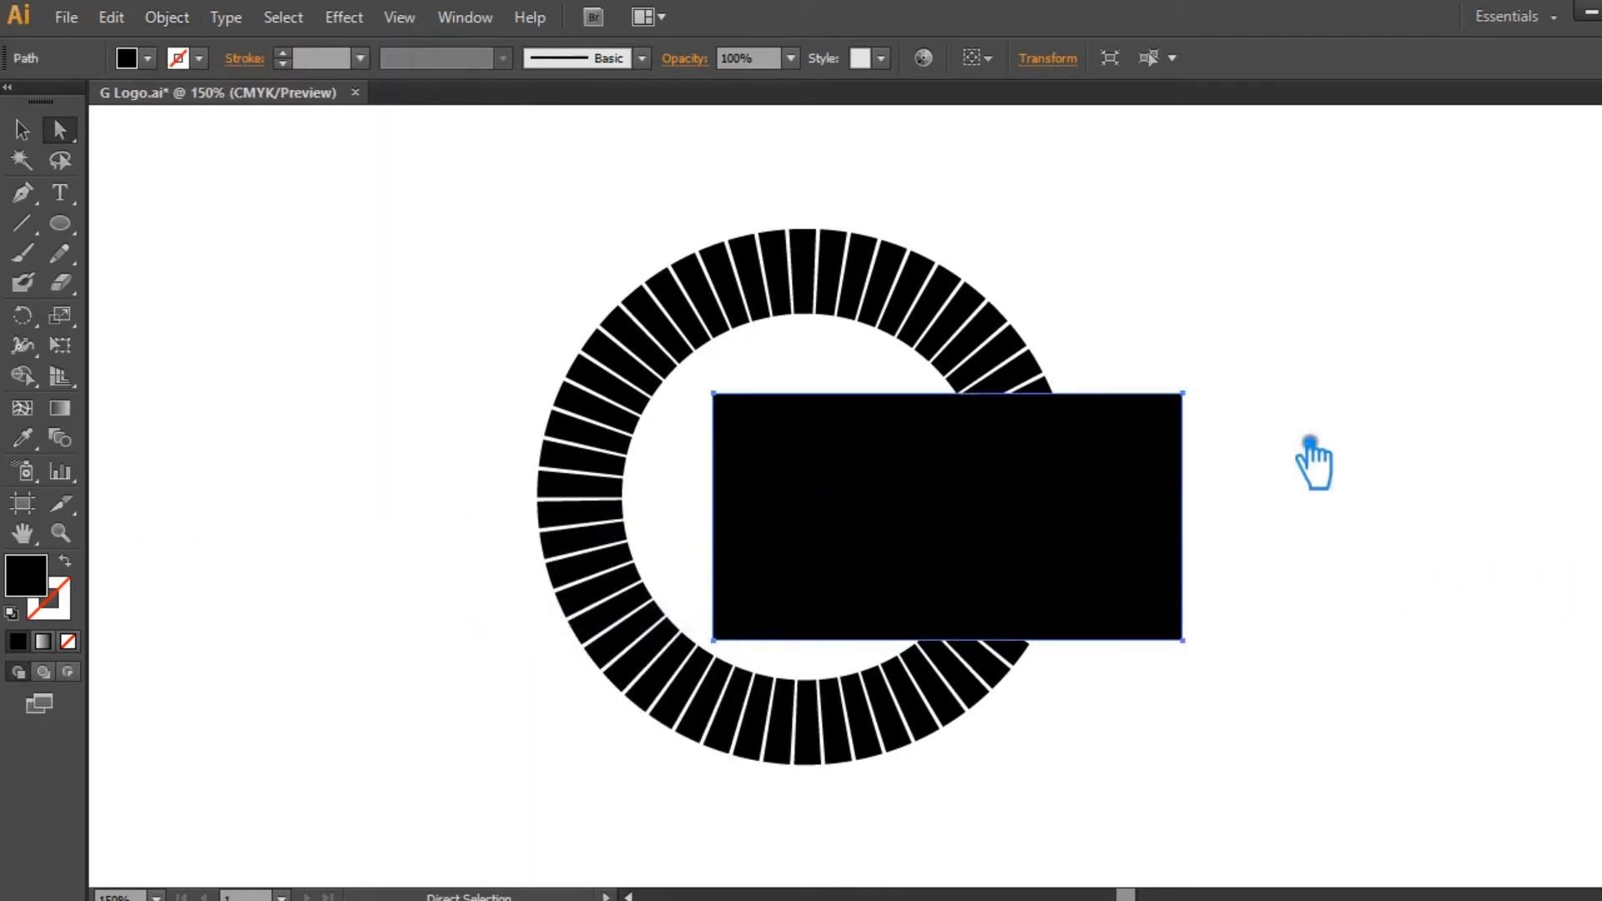
left_click(1289, 711)
left_click_drag(1172, 742, 410, 265)
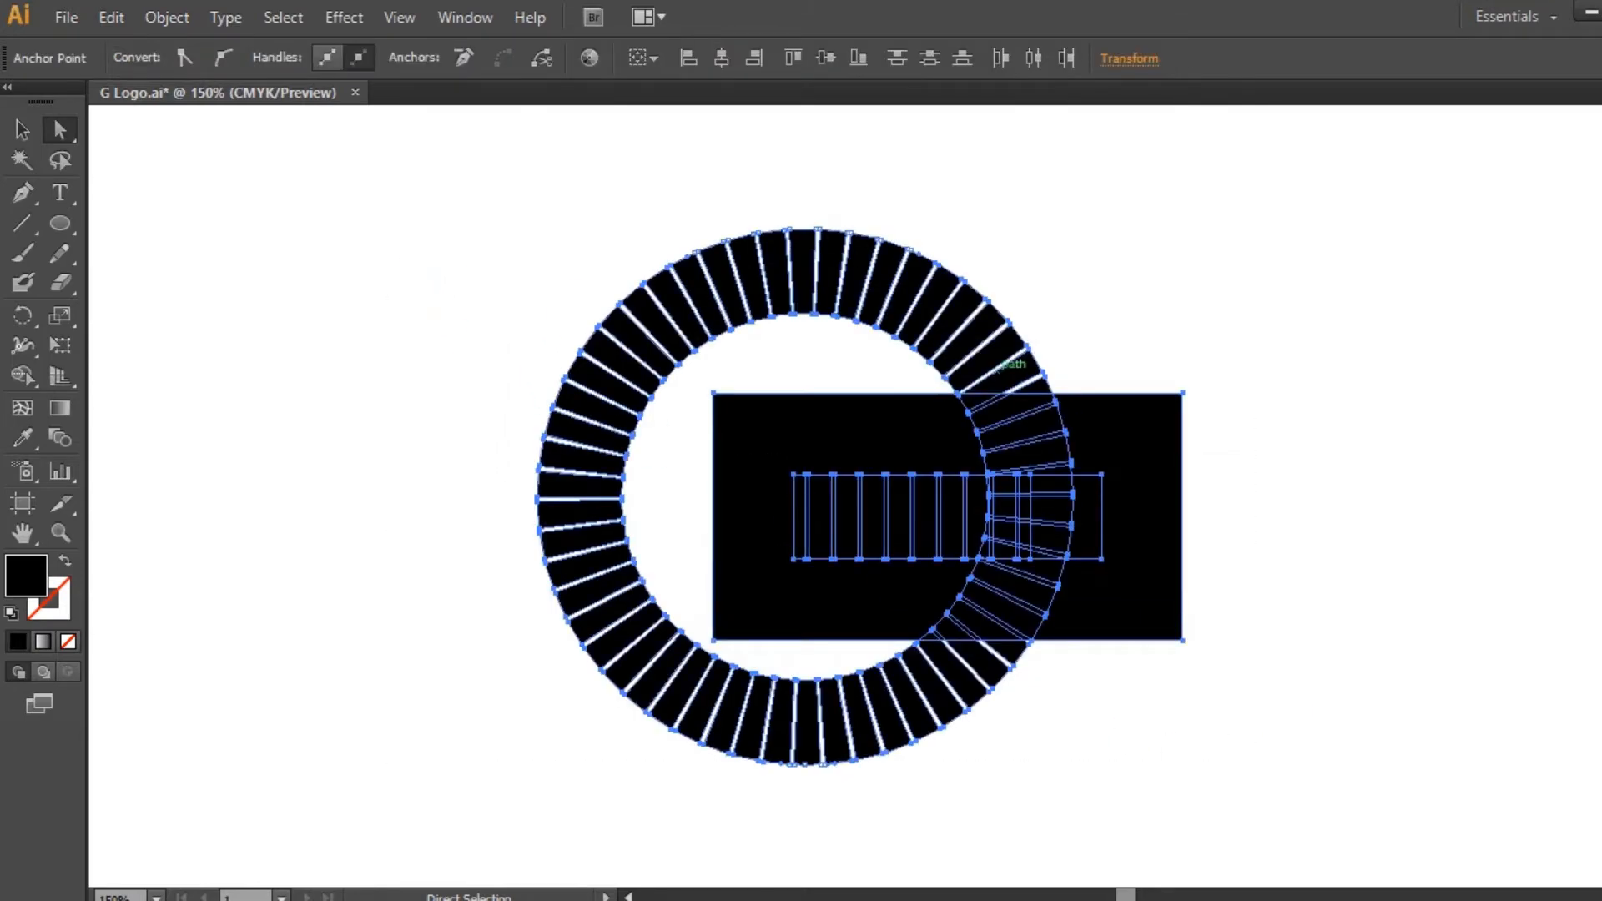
left_click(1424, 527)
left_click(1167, 482)
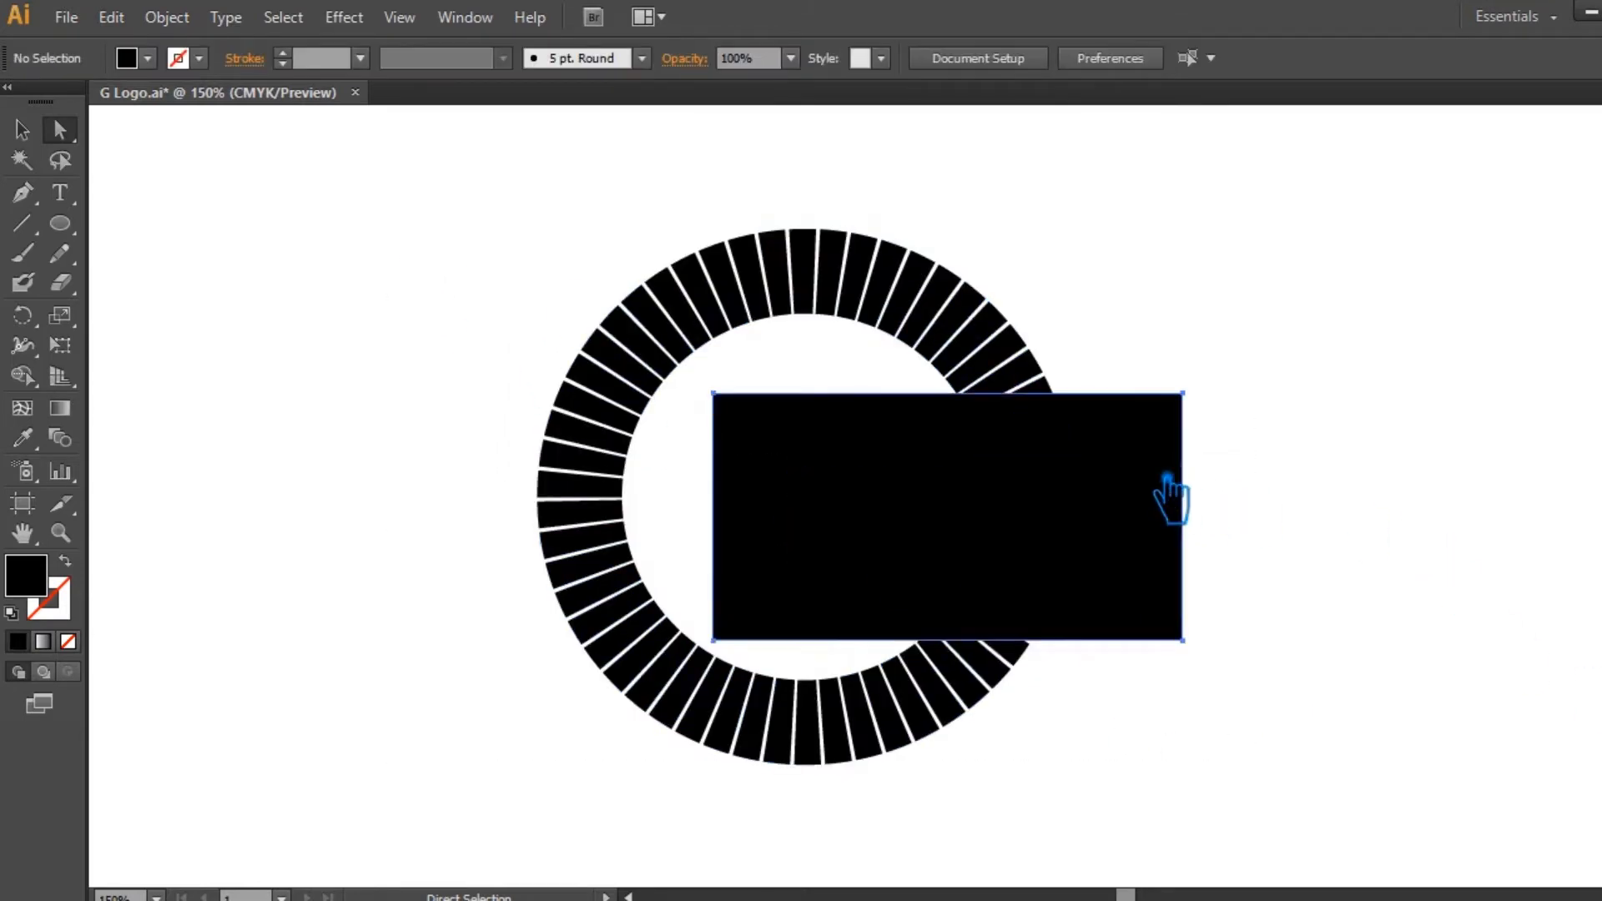
left_click(1002, 358, "shift")
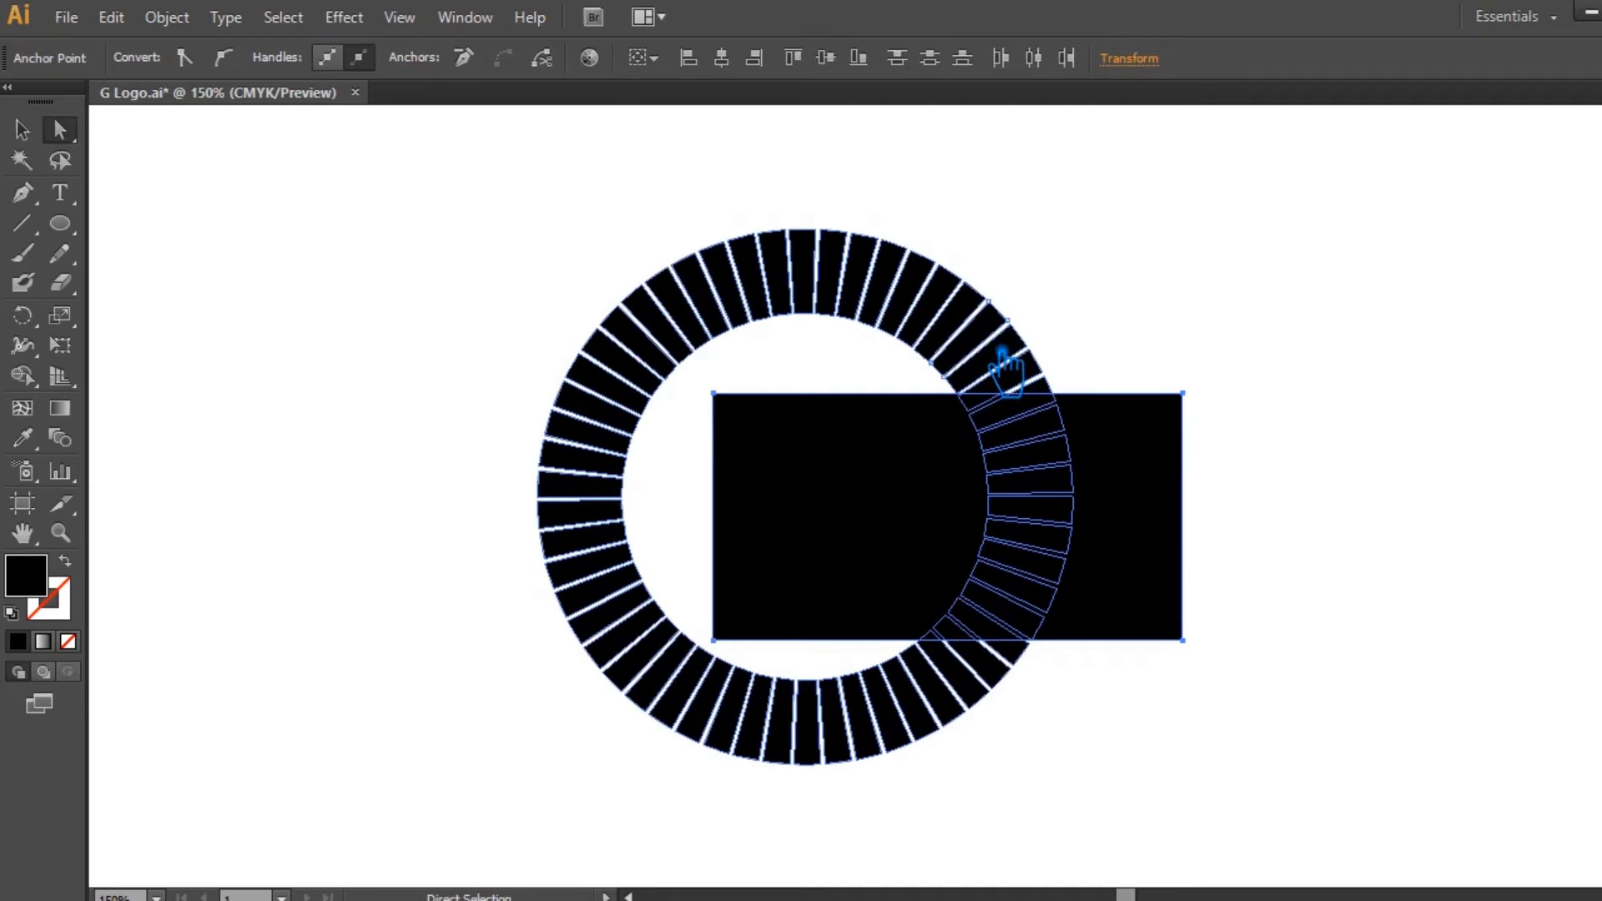
left_click(1456, 509)
left_click_drag(1304, 763, 1104, 446)
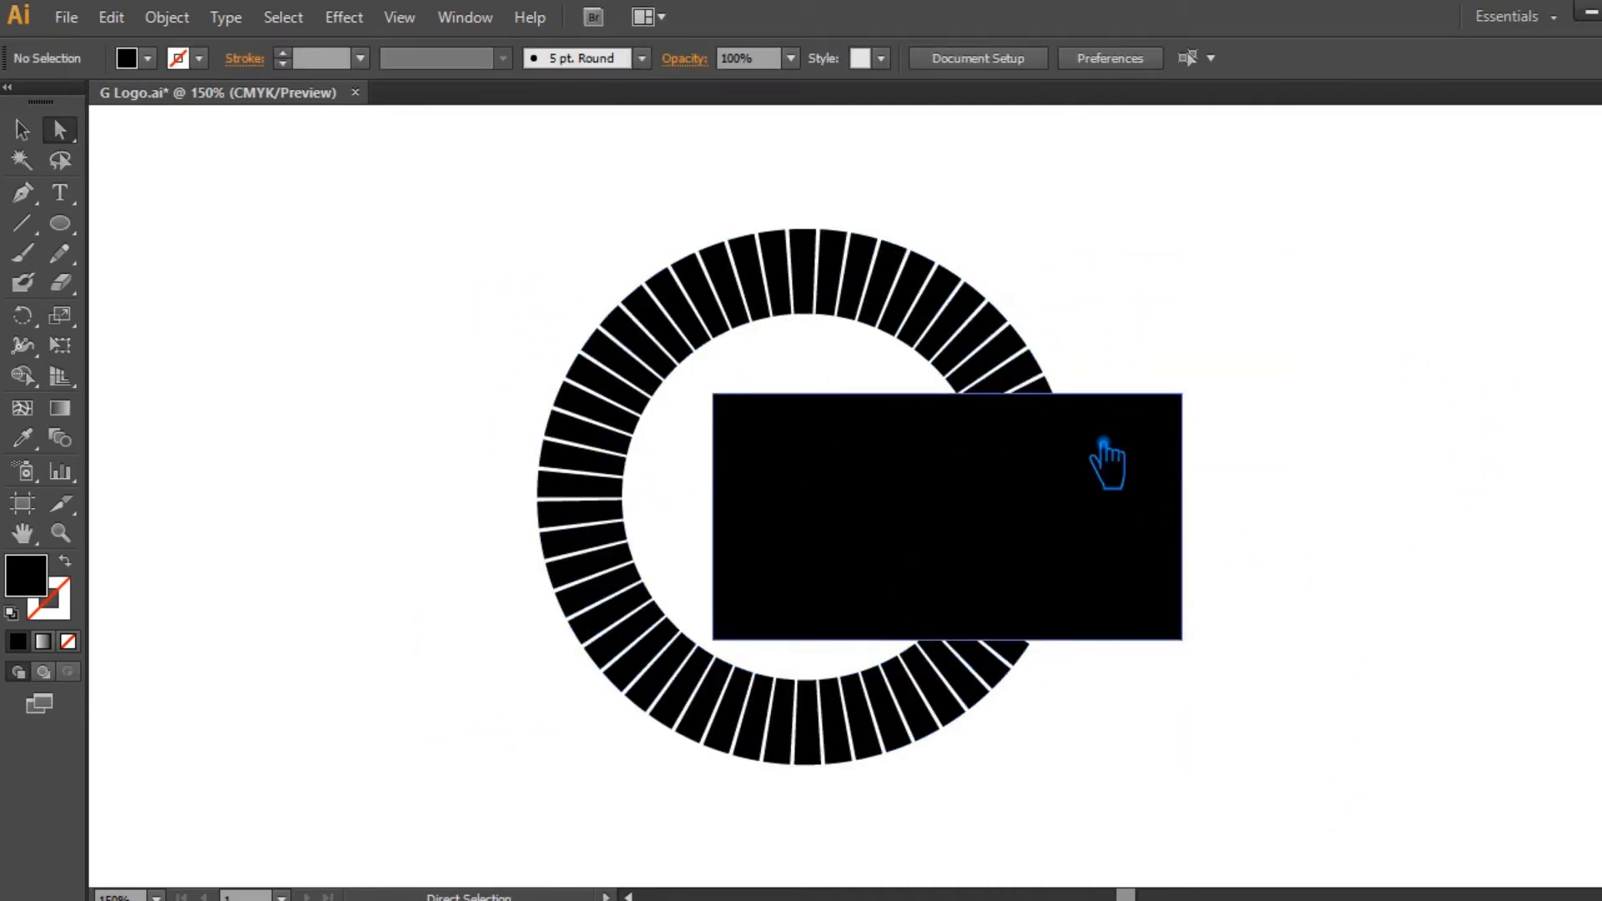
Take away the large offset rectangle and delete the original solid bar beneath it to expose the dashed crossbar.
left_click(1103, 445)
key("ctrl+z")
left_click(938, 505)
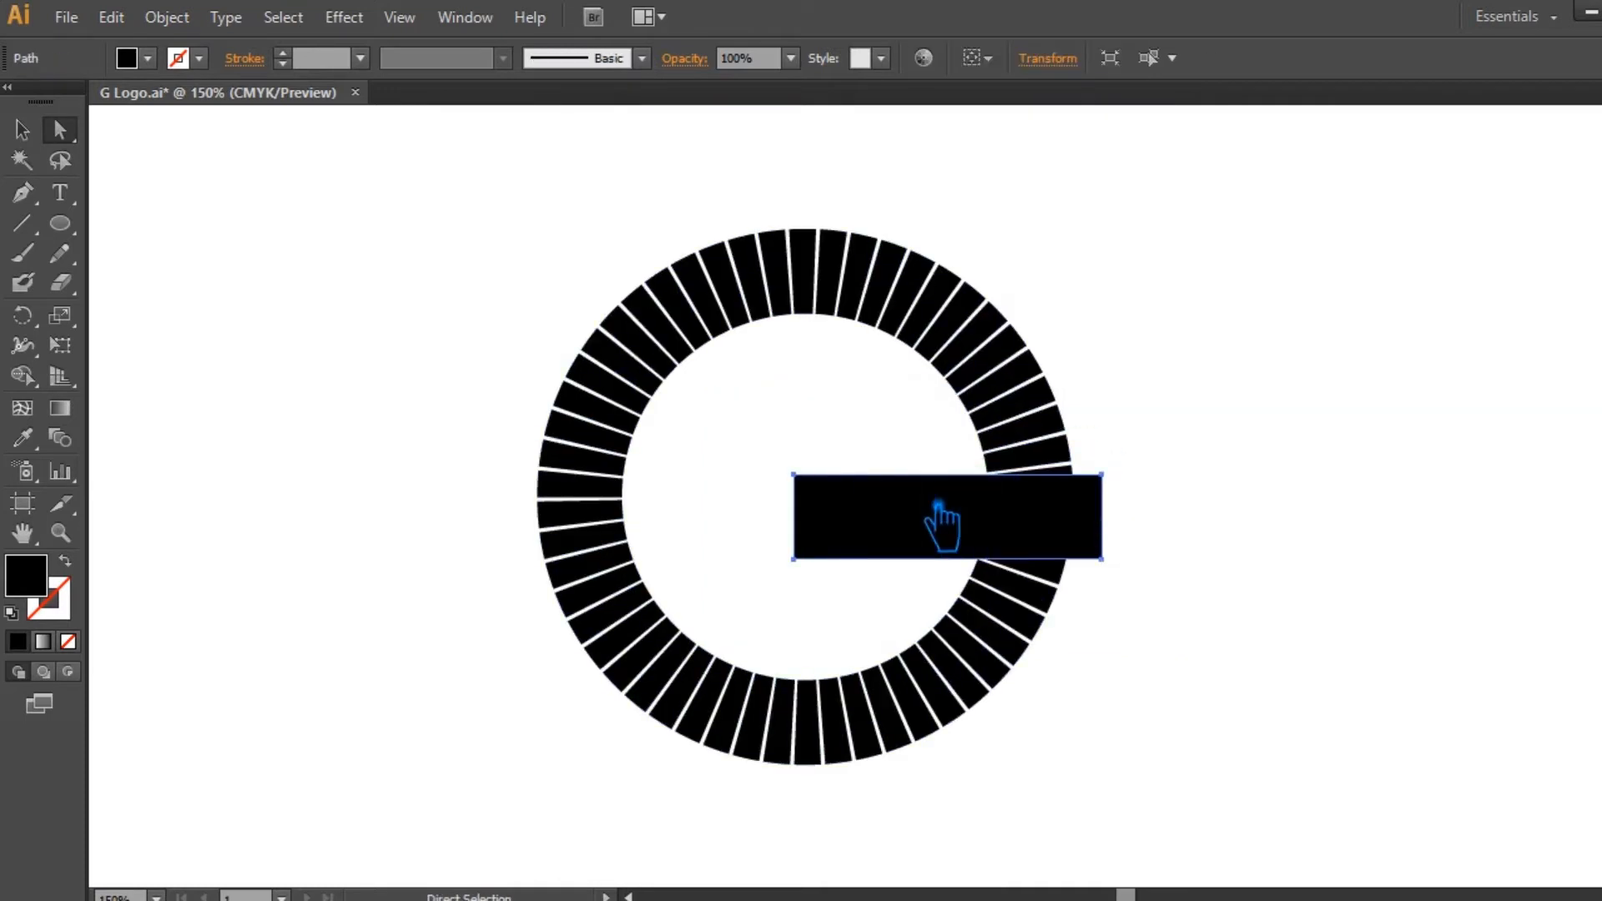
key("Delete")
left_click(958, 518)
left_click(736, 434)
left_click(21, 129)
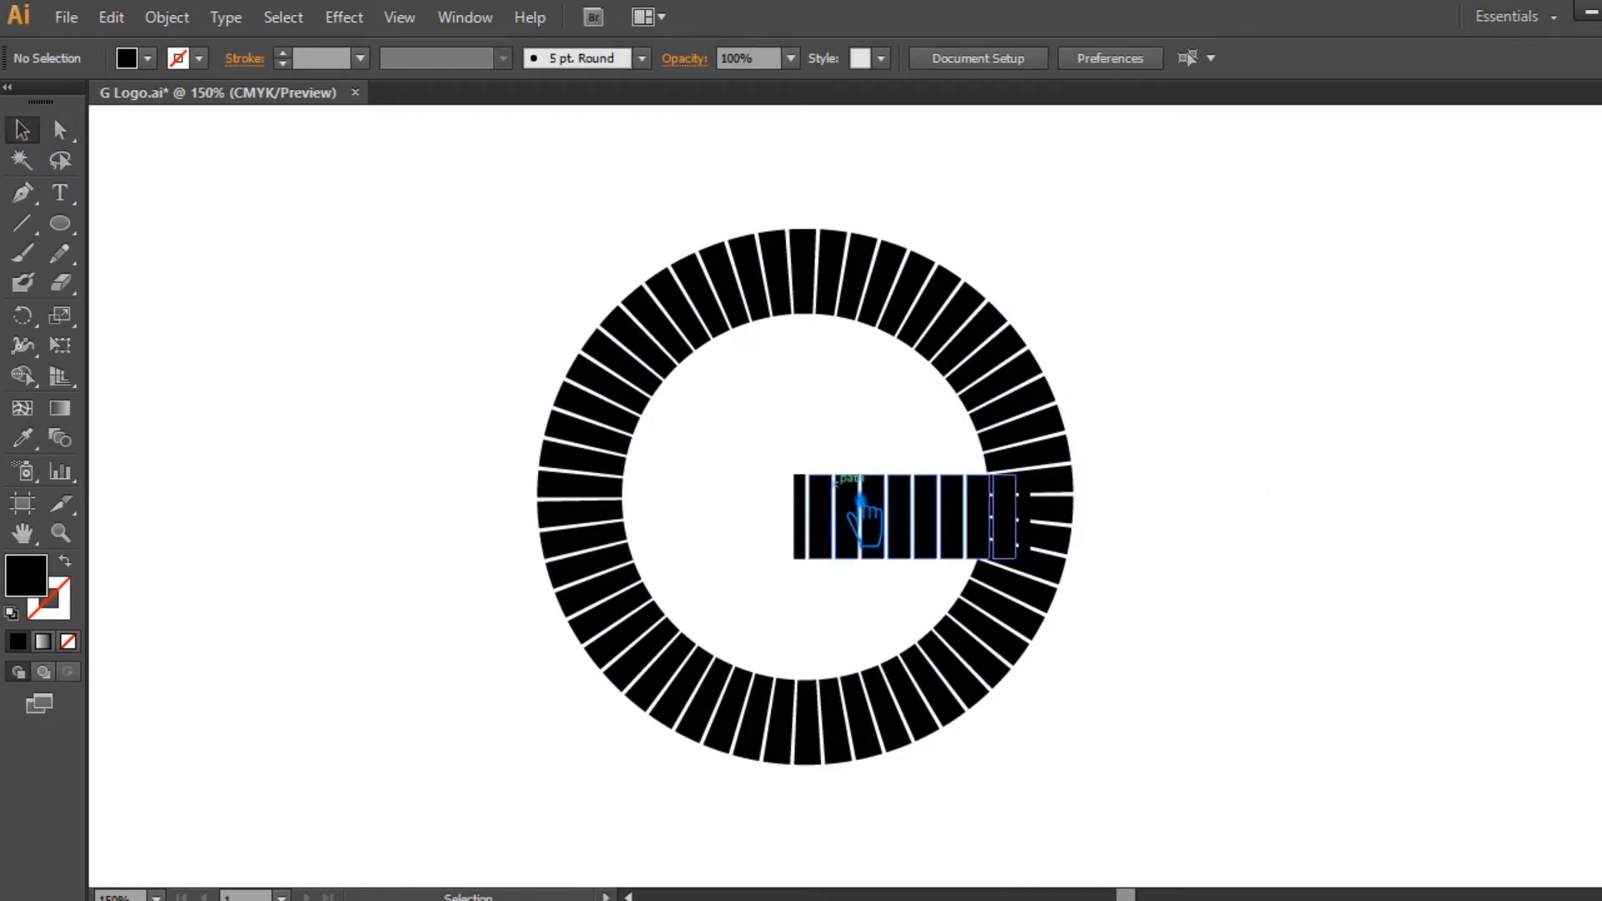
Restore the large offset rectangle over the dashed crossbar.
left_click(887, 506)
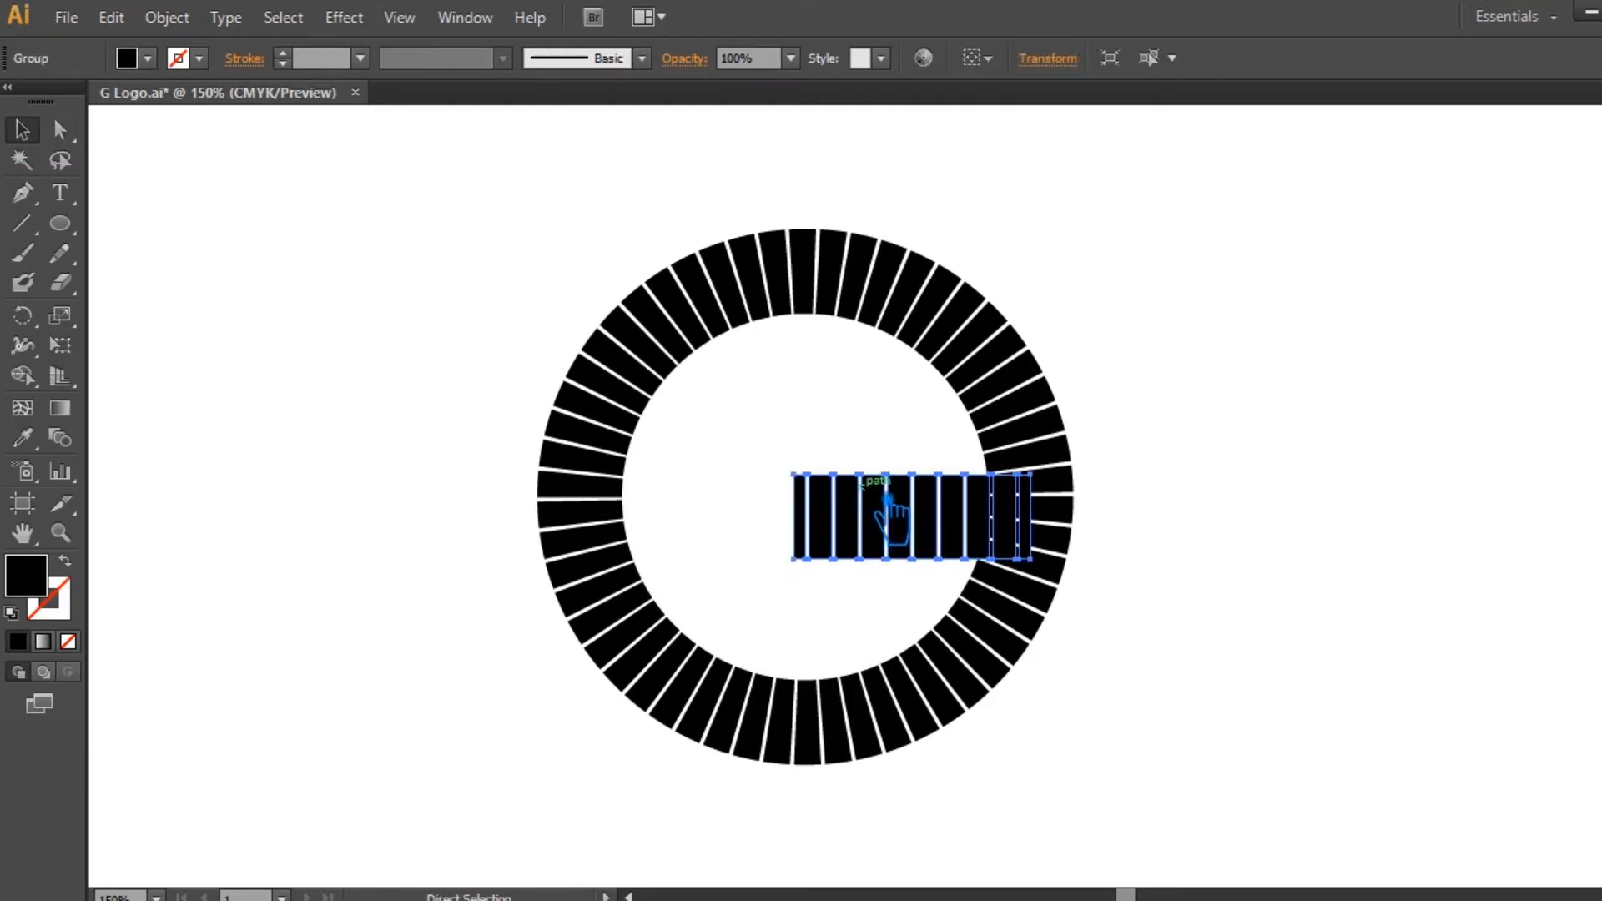
key("Delete")
key("ctrl+z")
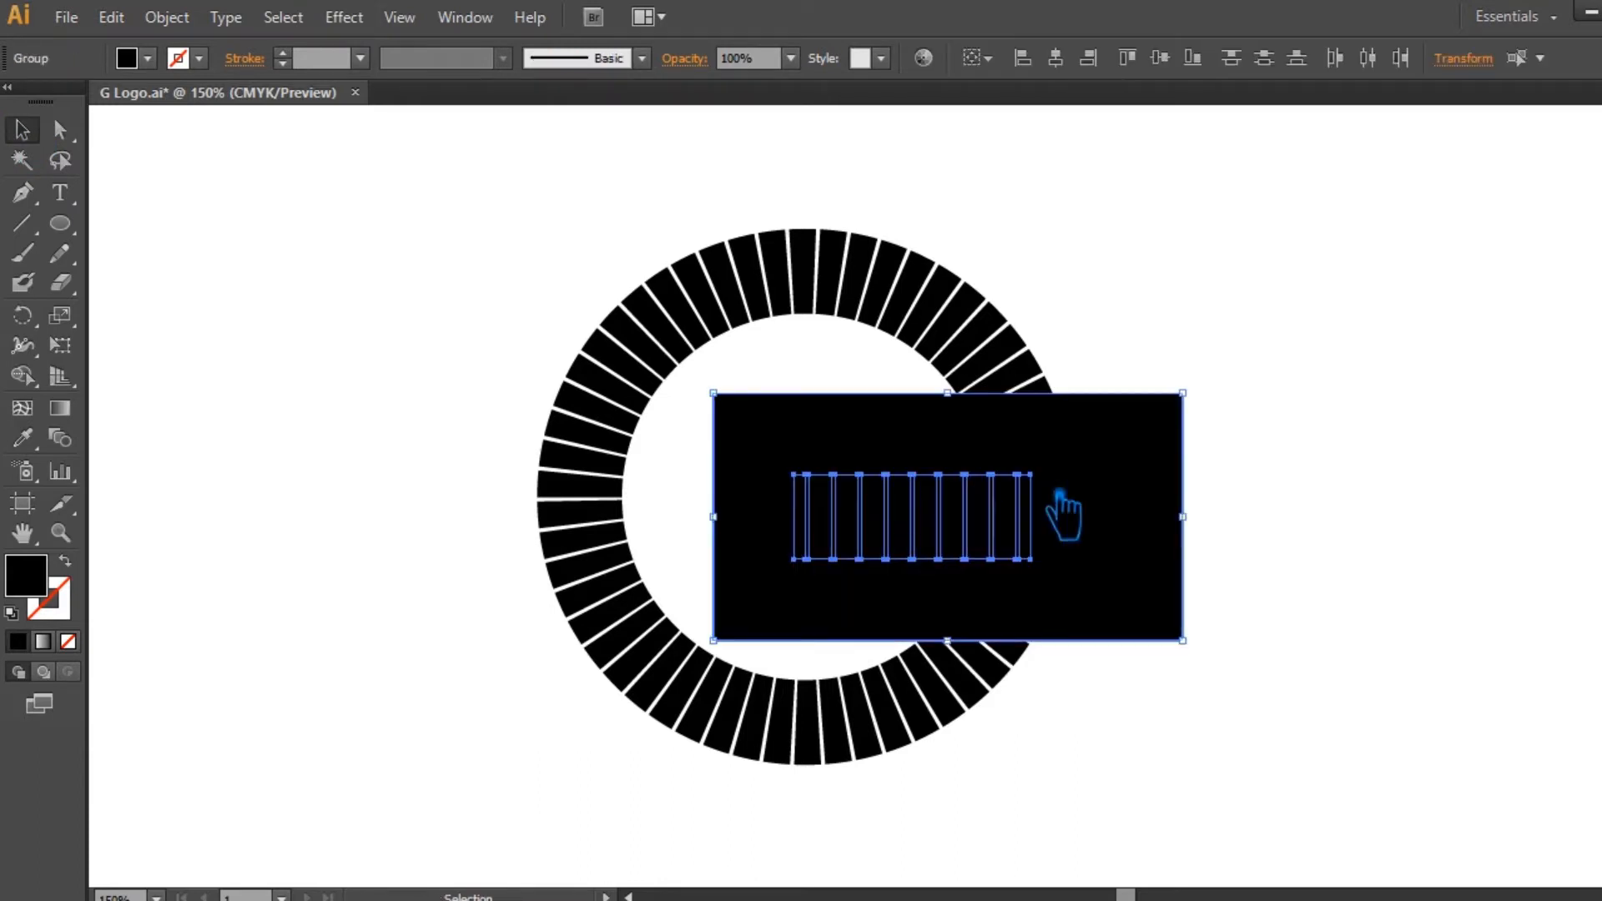
left_click(1373, 554)
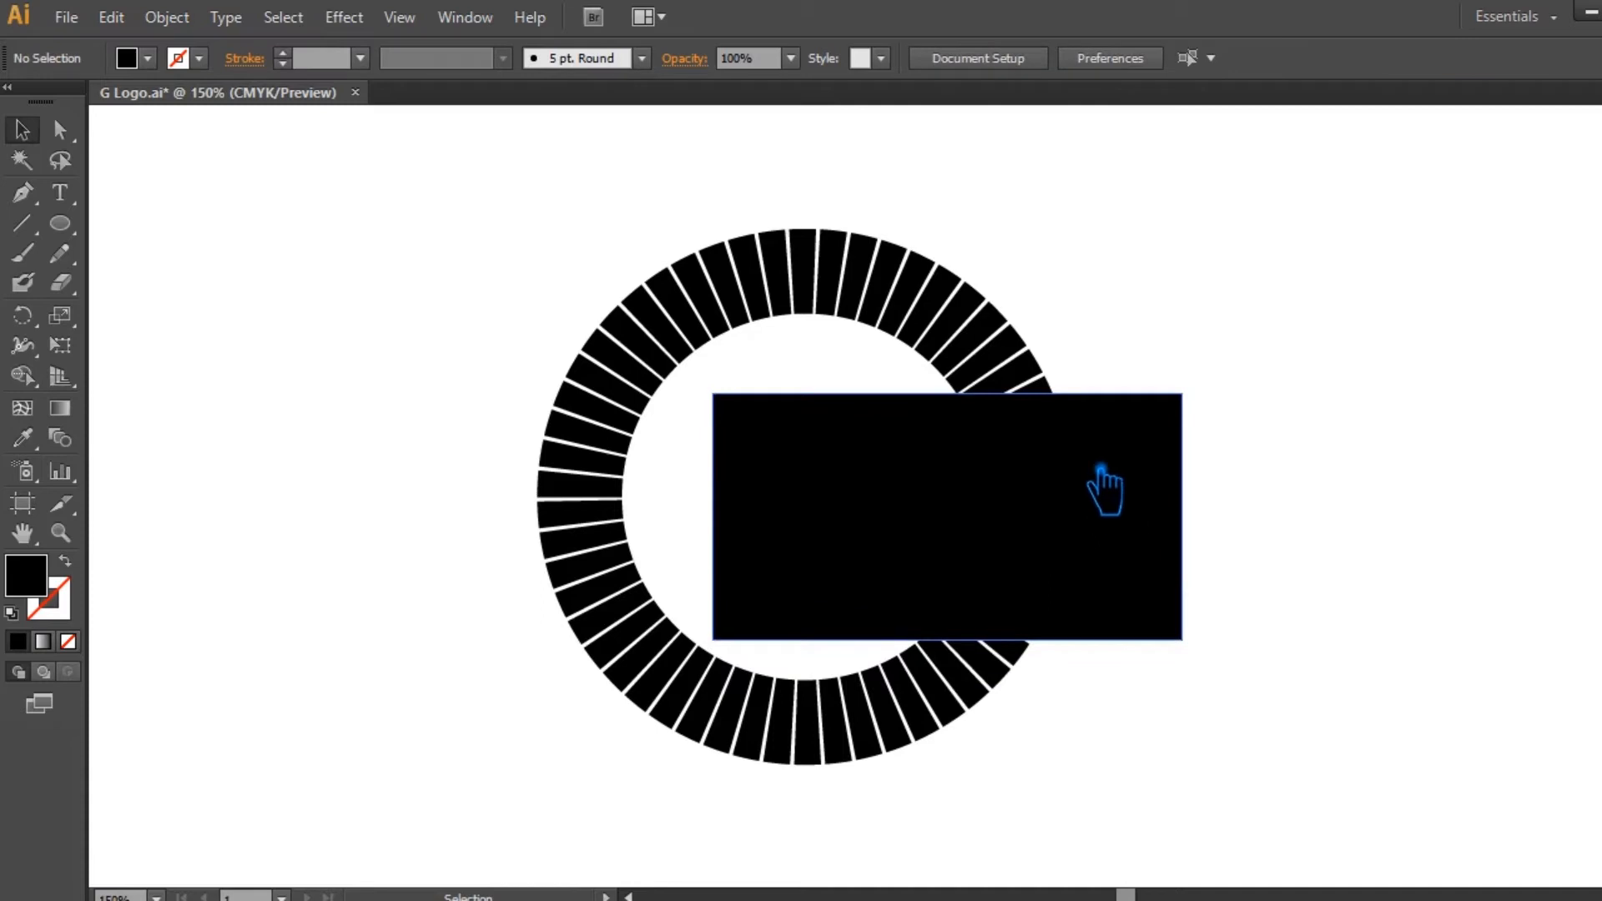
Divide the segmented ring with the large offset rectangle using Pathfinder.
left_click(981, 348)
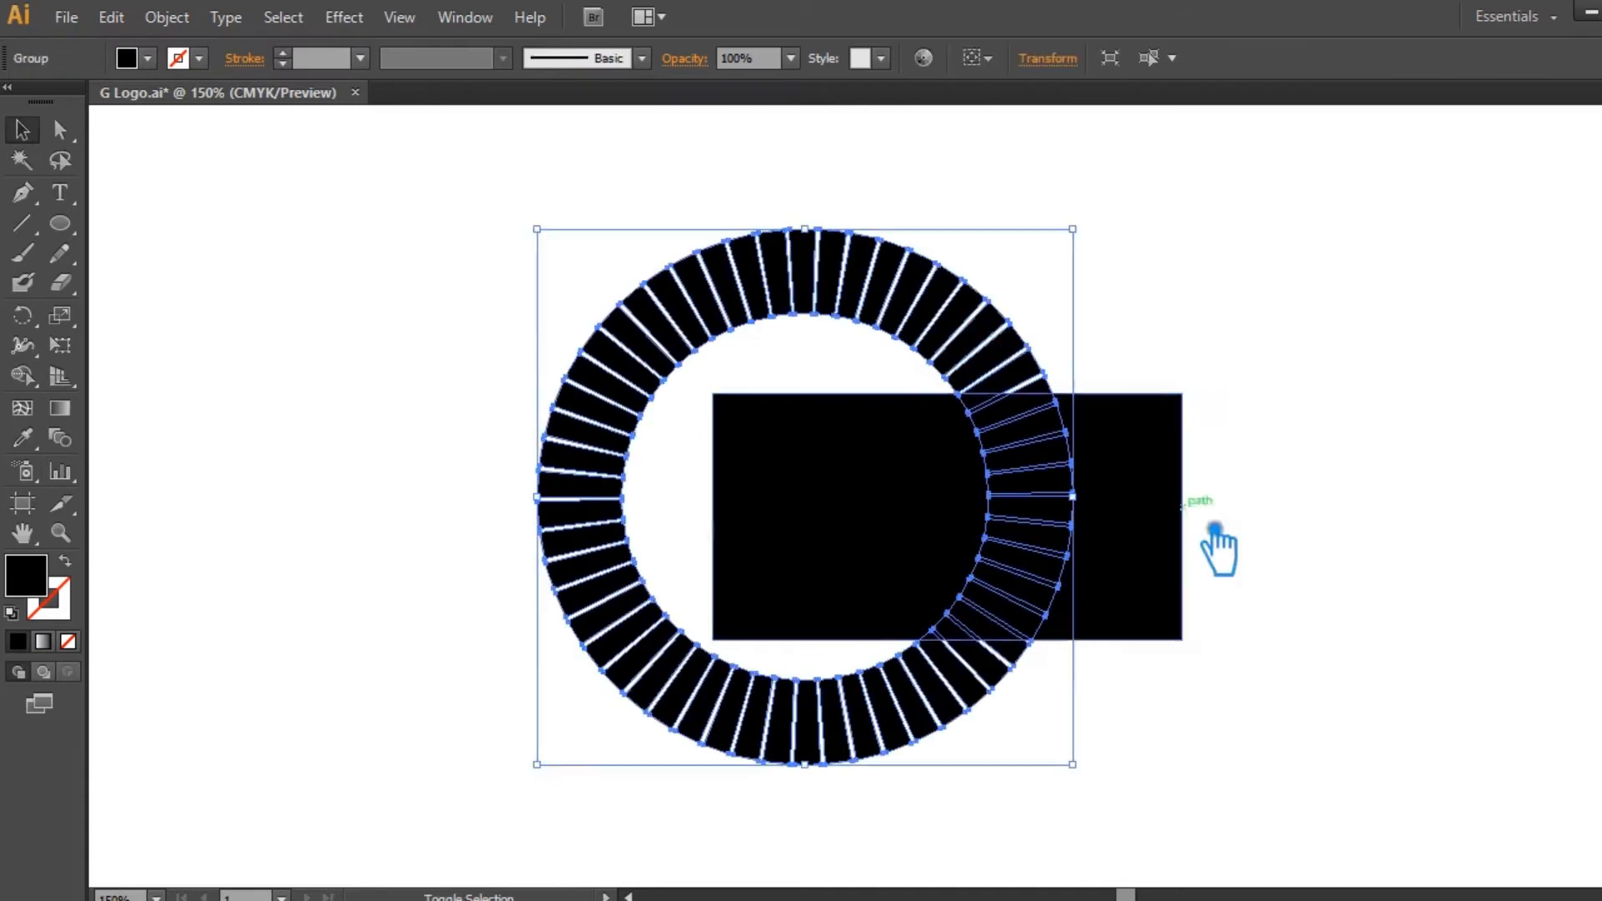
key("ctrl+shift+F9")
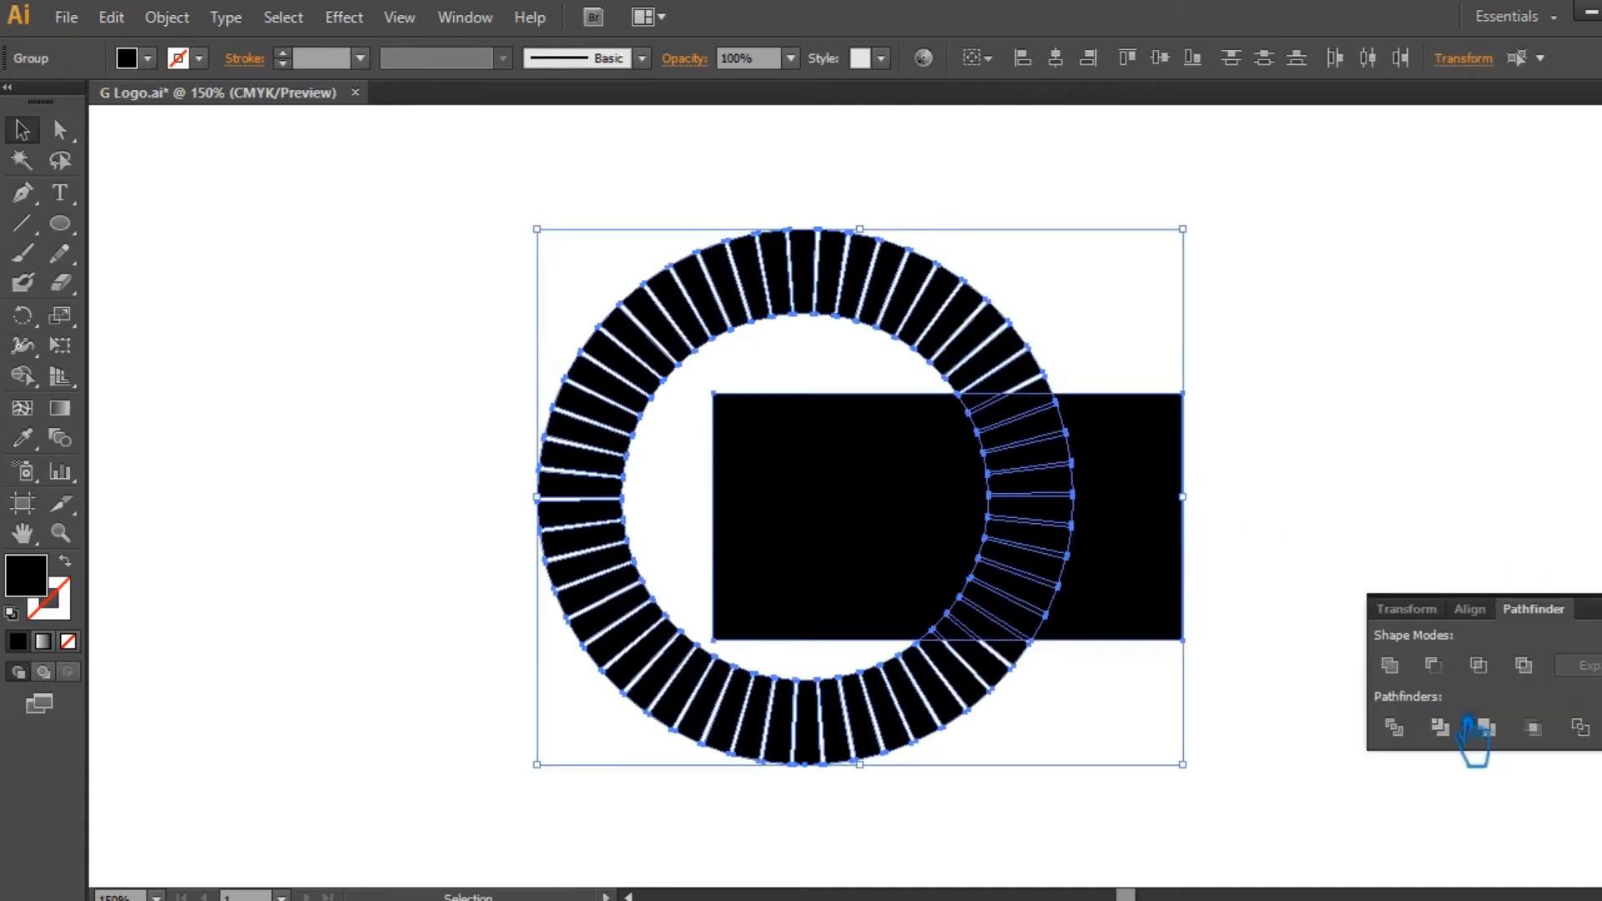
left_click(1403, 731)
left_click(1578, 602)
left_click(1579, 622)
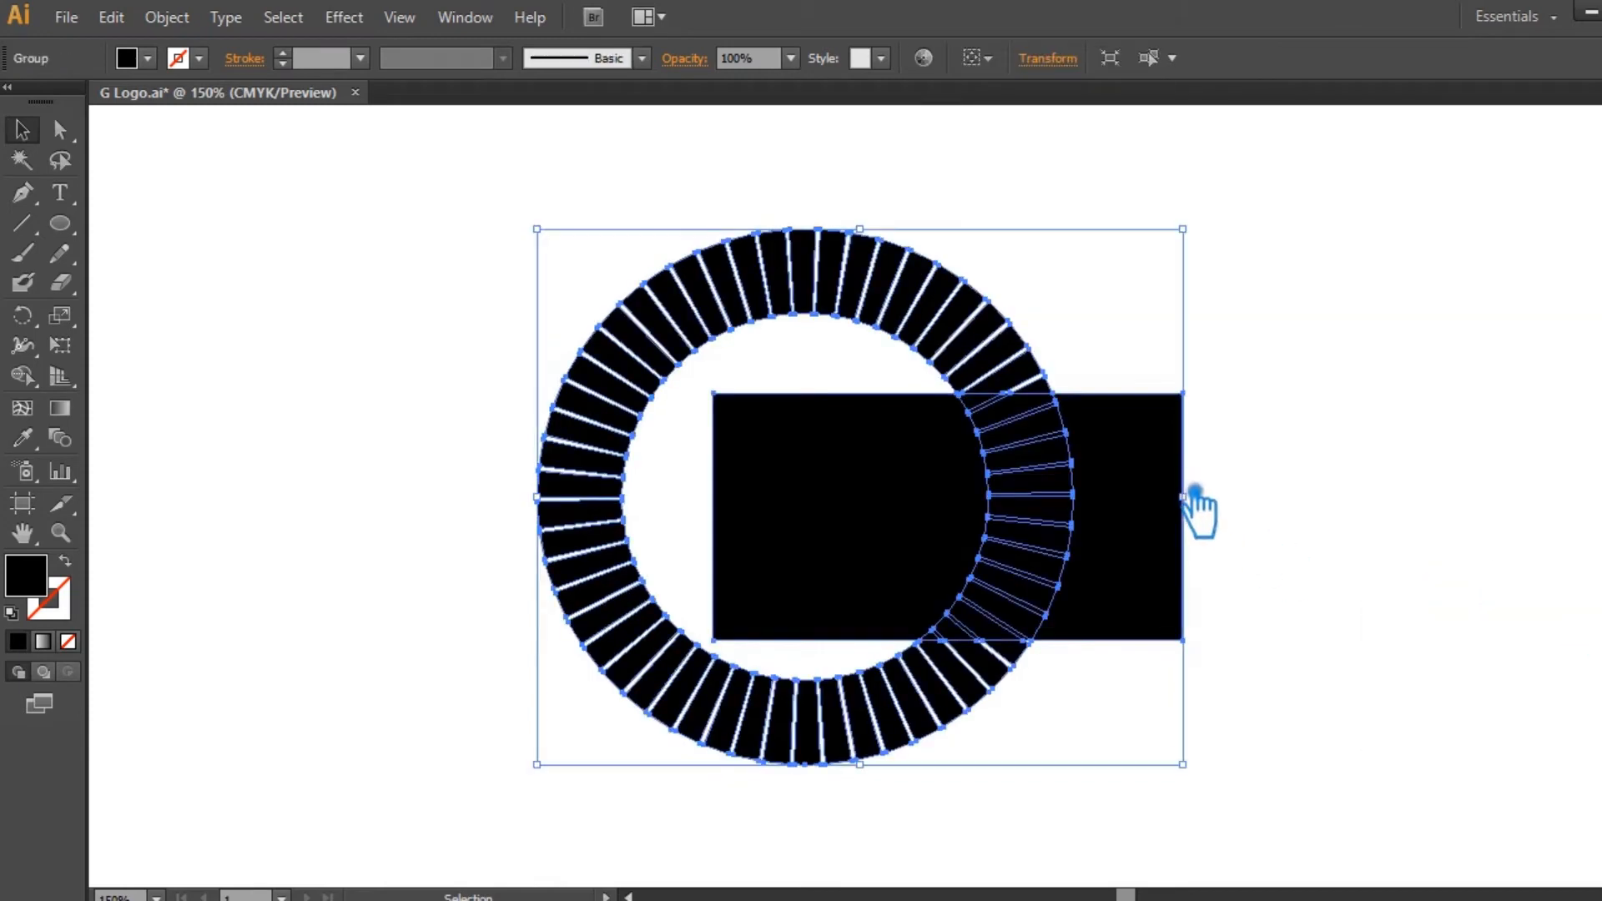
Ungroup the divided shapes and delete the large rectangle and the ring pieces in the gap above the crossbar.
right_click(1169, 465)
left_click(1240, 615)
left_click(1143, 484)
key("Delete")
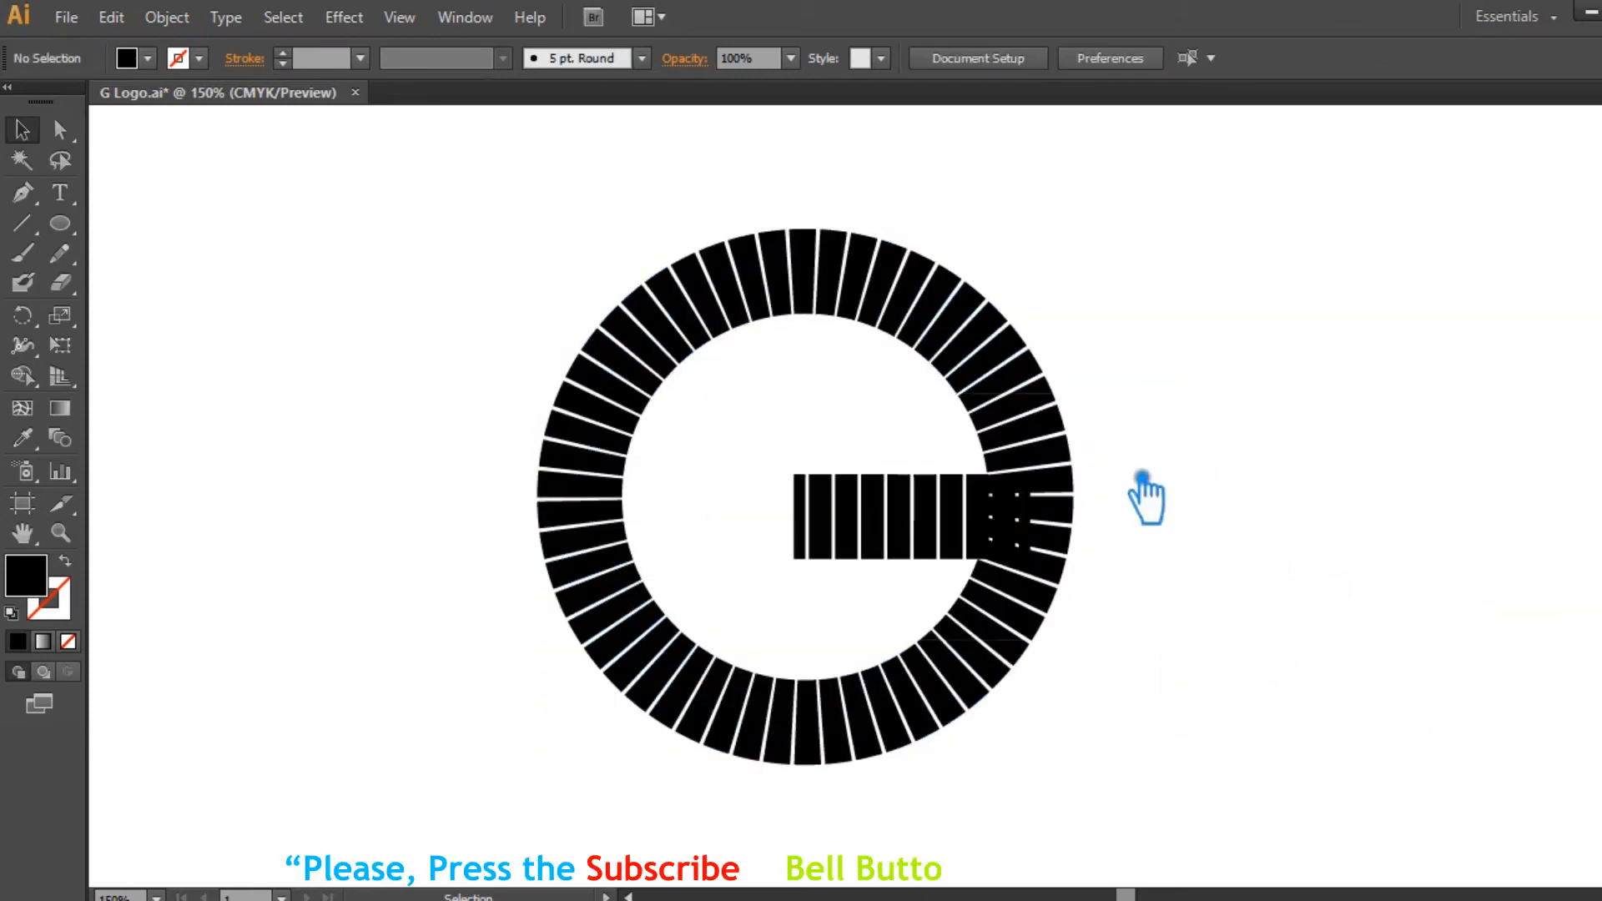
left_click(1023, 417)
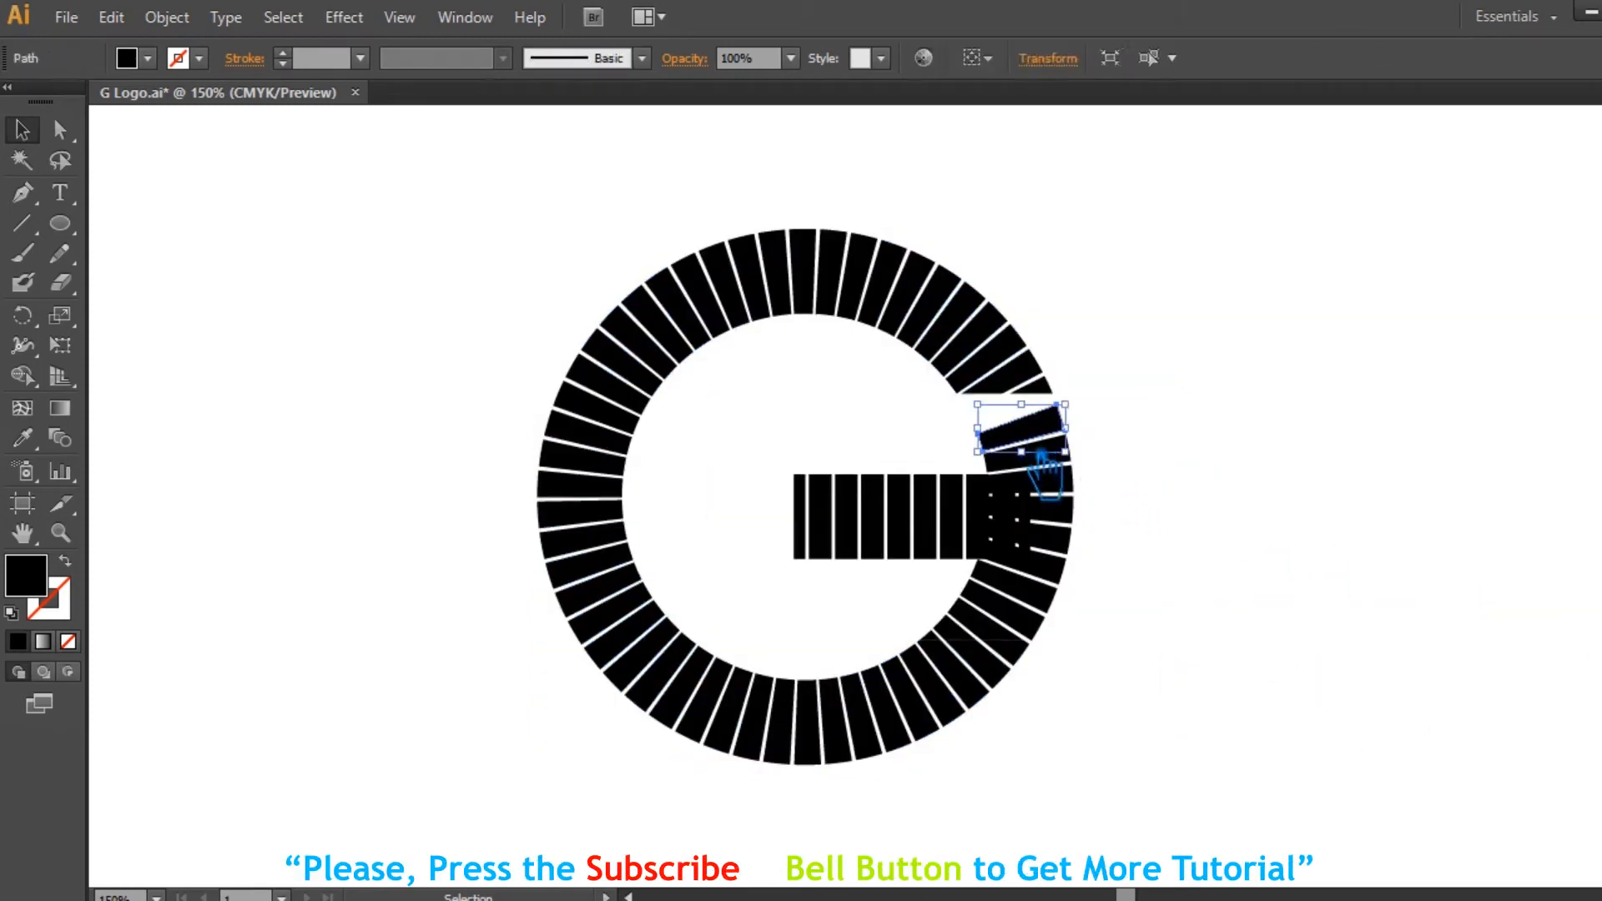
key("Delete")
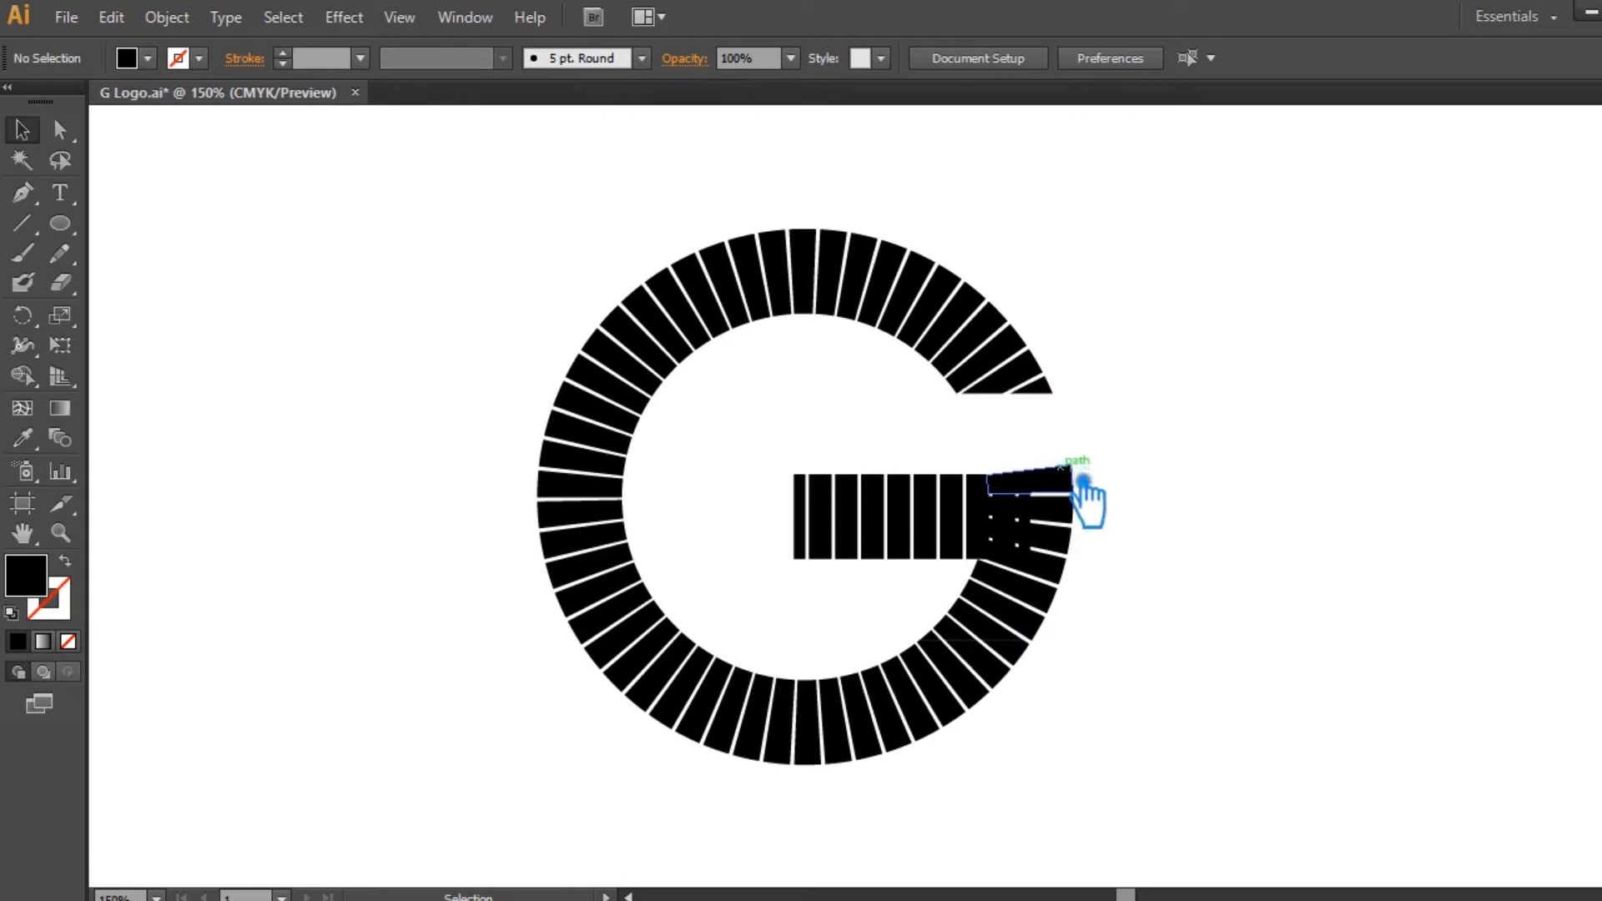
Draw a straight line along the crossbar's upper edge past the ring and divide the protruding ring segment with it.
left_click(982, 503)
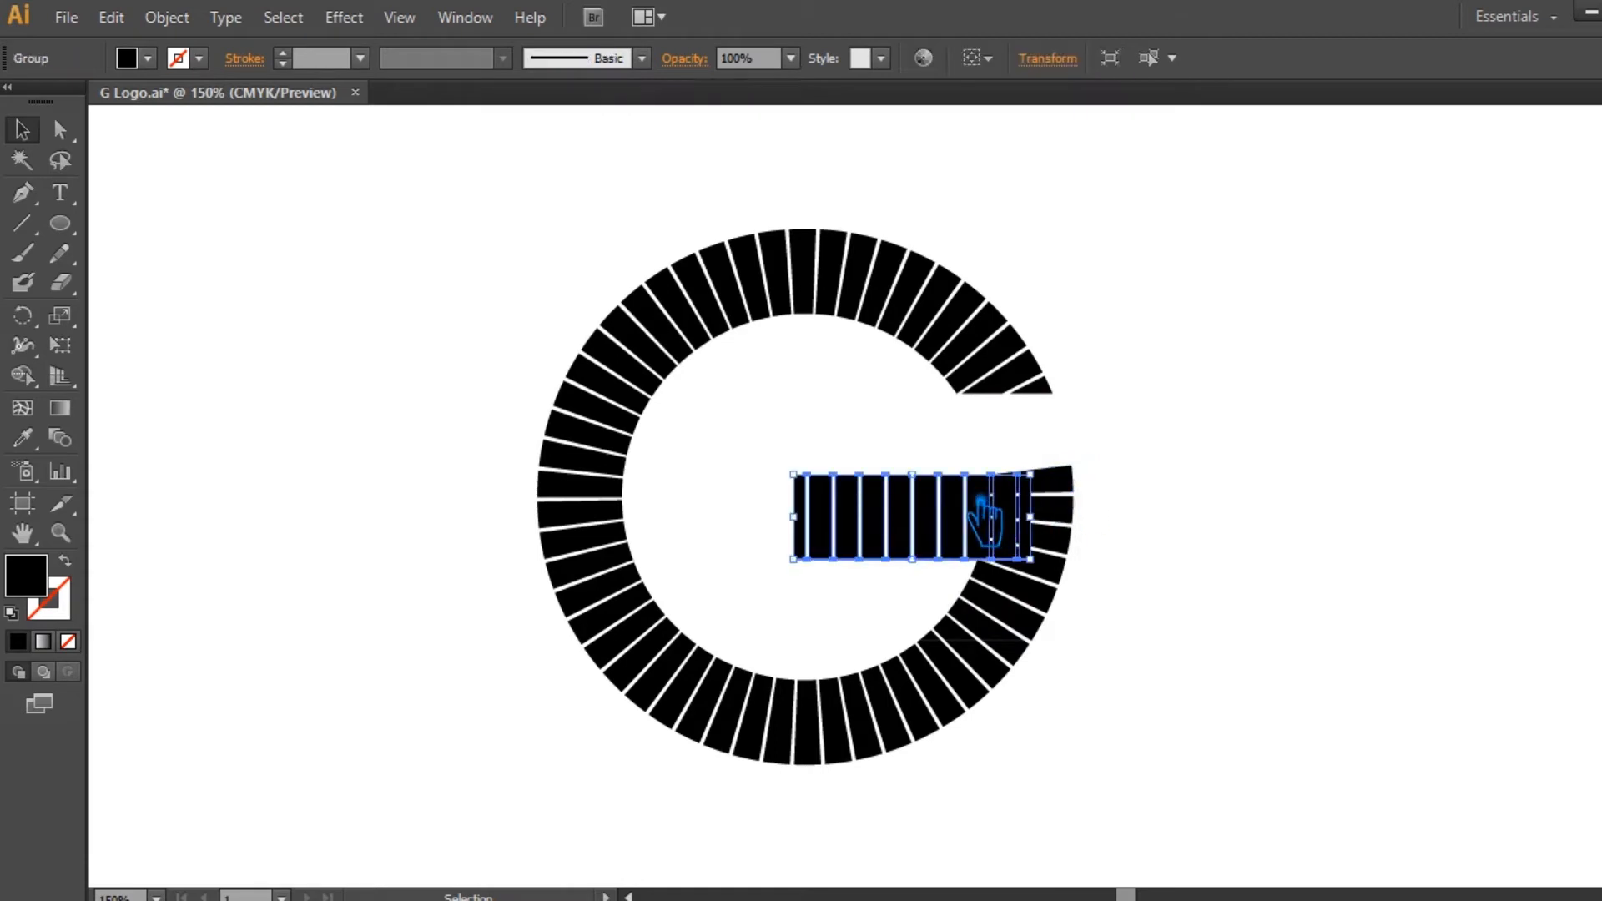
left_click(1276, 476)
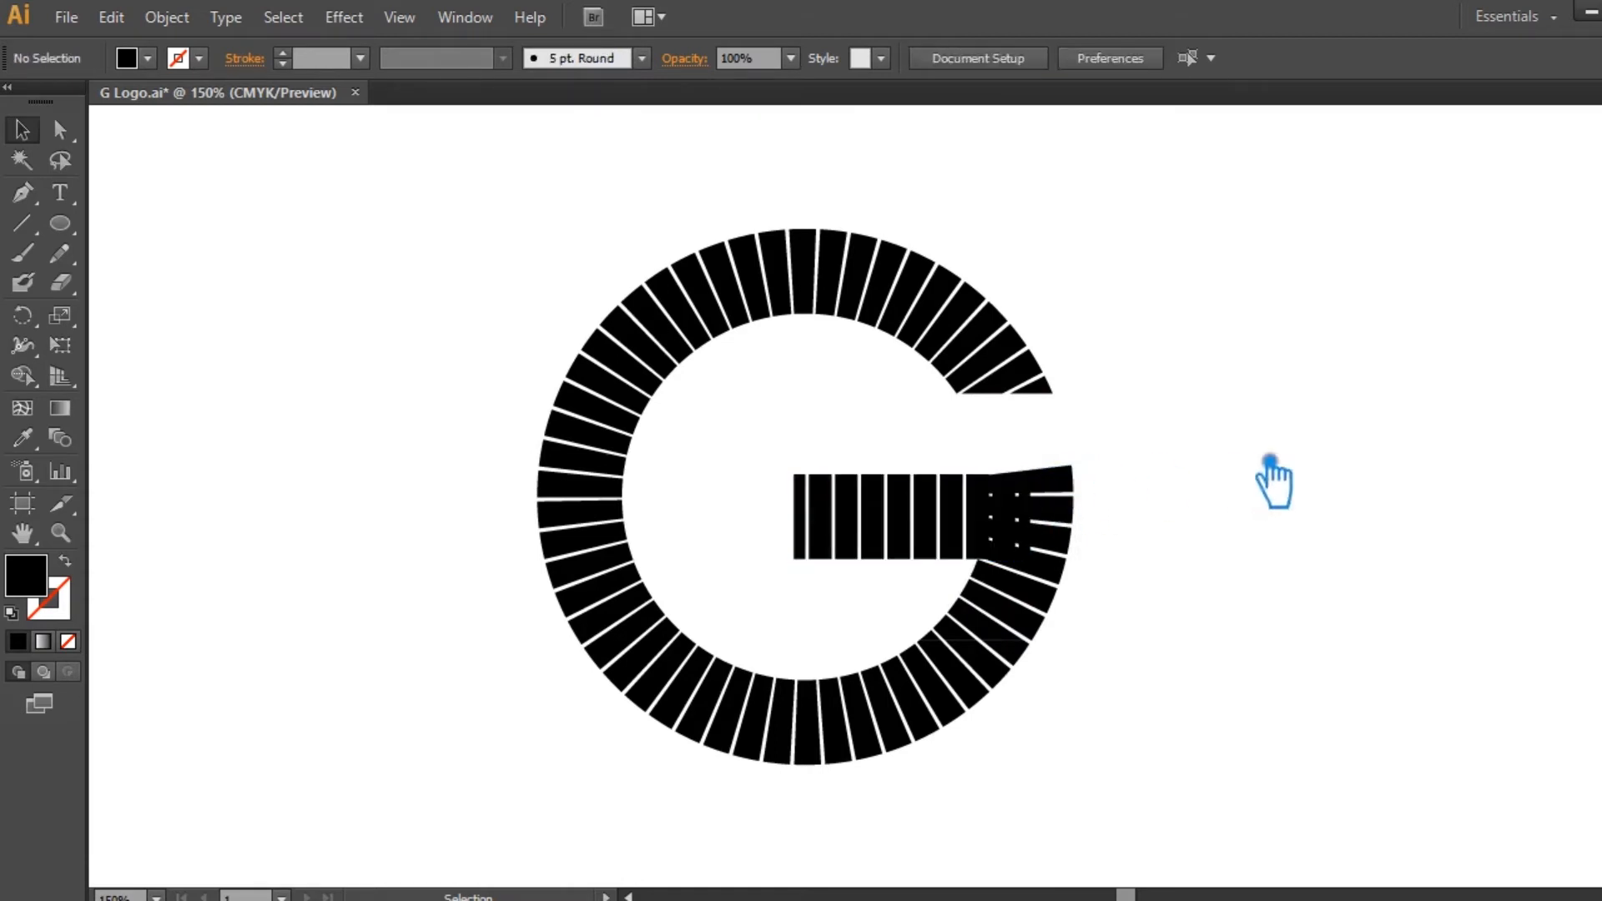
key("a")
key("ctrl+plus")
key("ctrl+plus")
key("ctrl+plus")
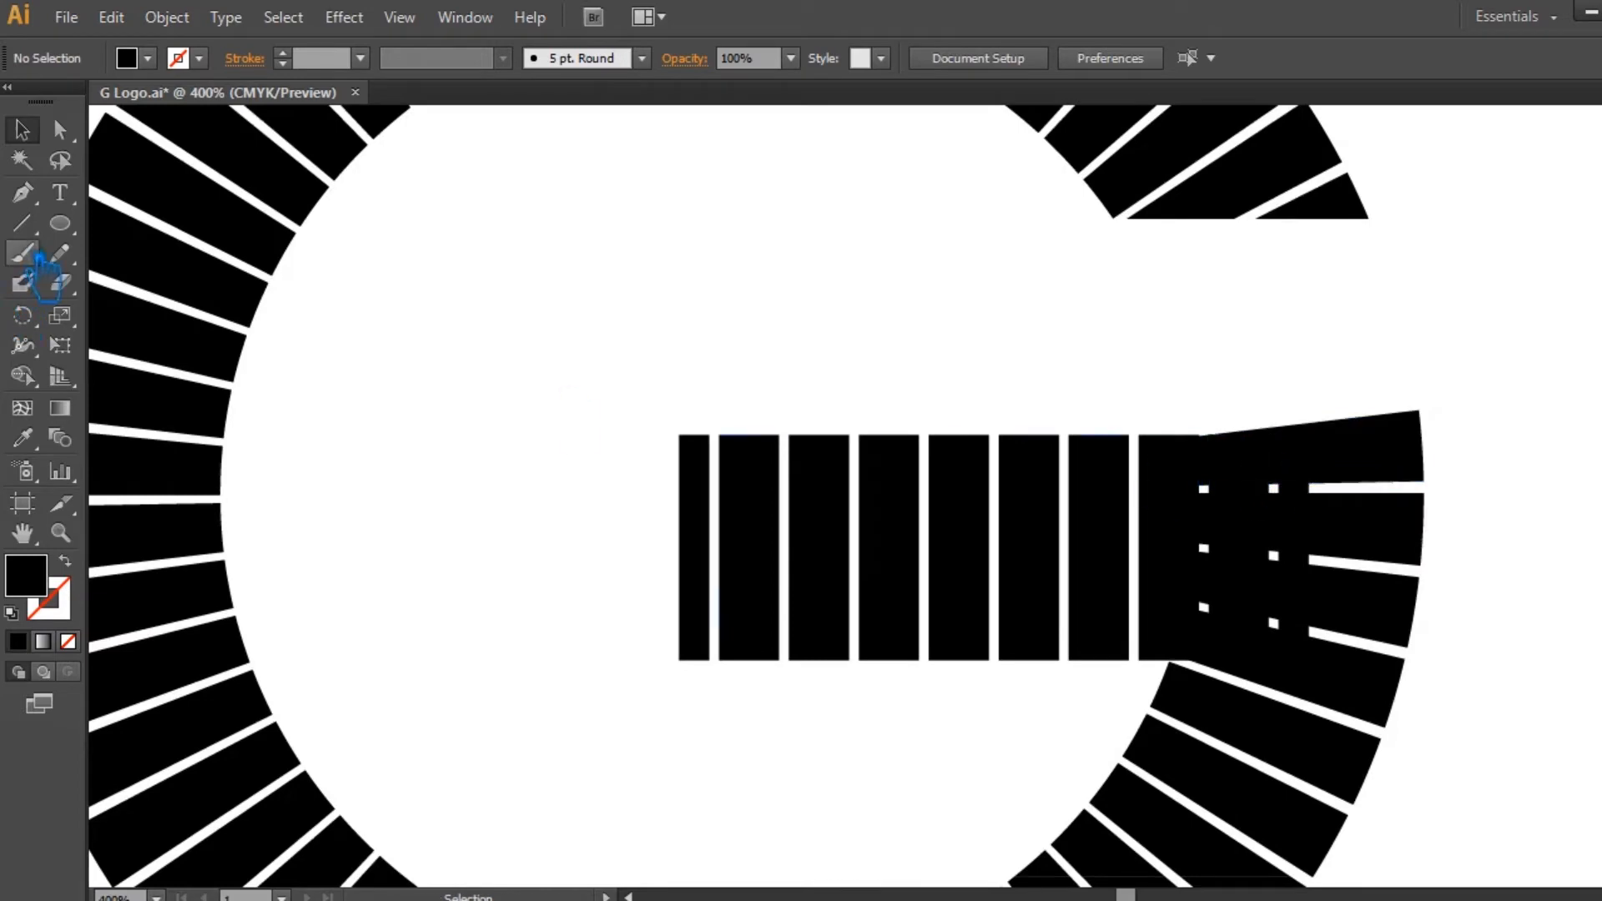
left_click(22, 222)
left_click_drag(680, 434, 1473, 435)
key("v")
left_click(1419, 441, "shift")
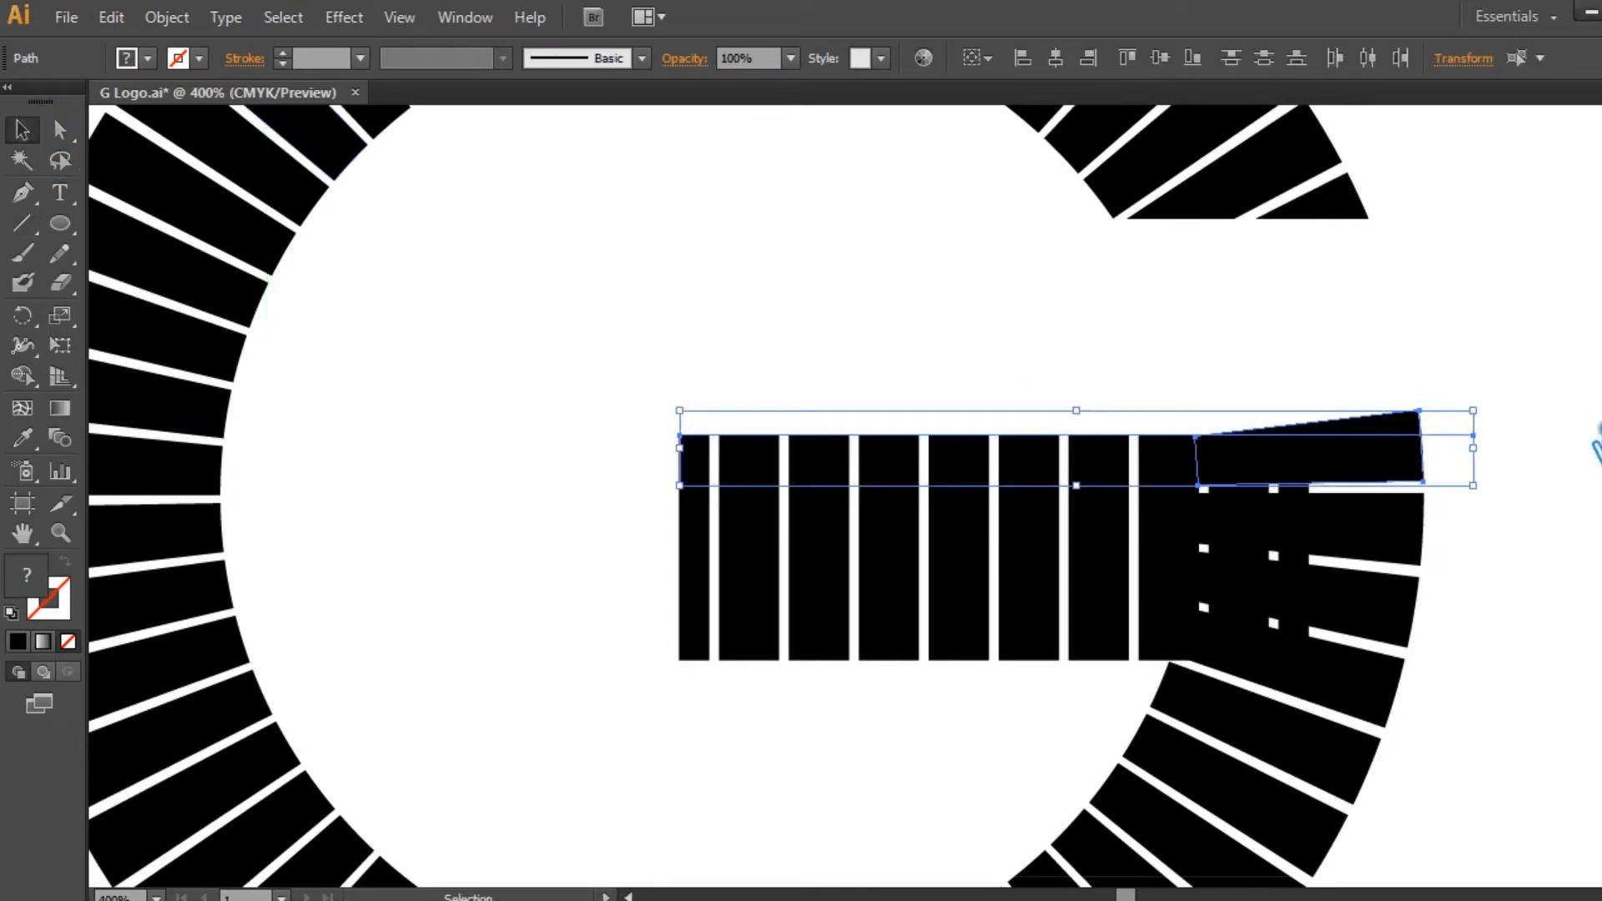
left_click(1598, 655)
left_click(1393, 725)
left_click(1598, 655)
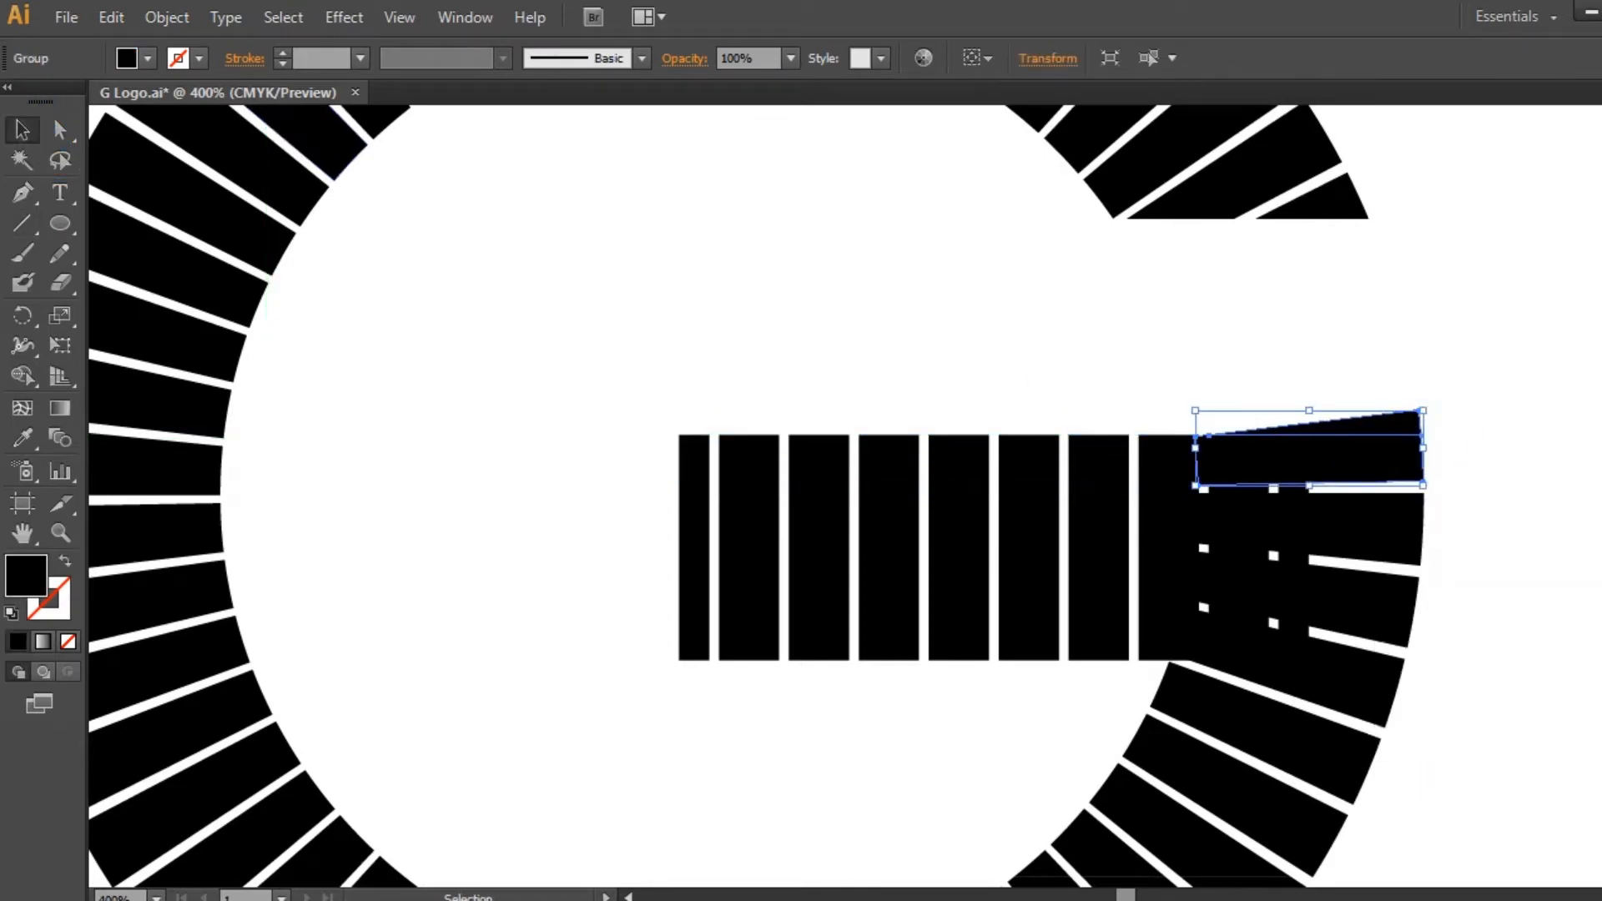
left_click(1488, 460)
Ungroup the divided ring segment and delete the sliver above the crossbar's upper edge.
right_click(1395, 428)
left_click(1388, 442)
right_click(1388, 442)
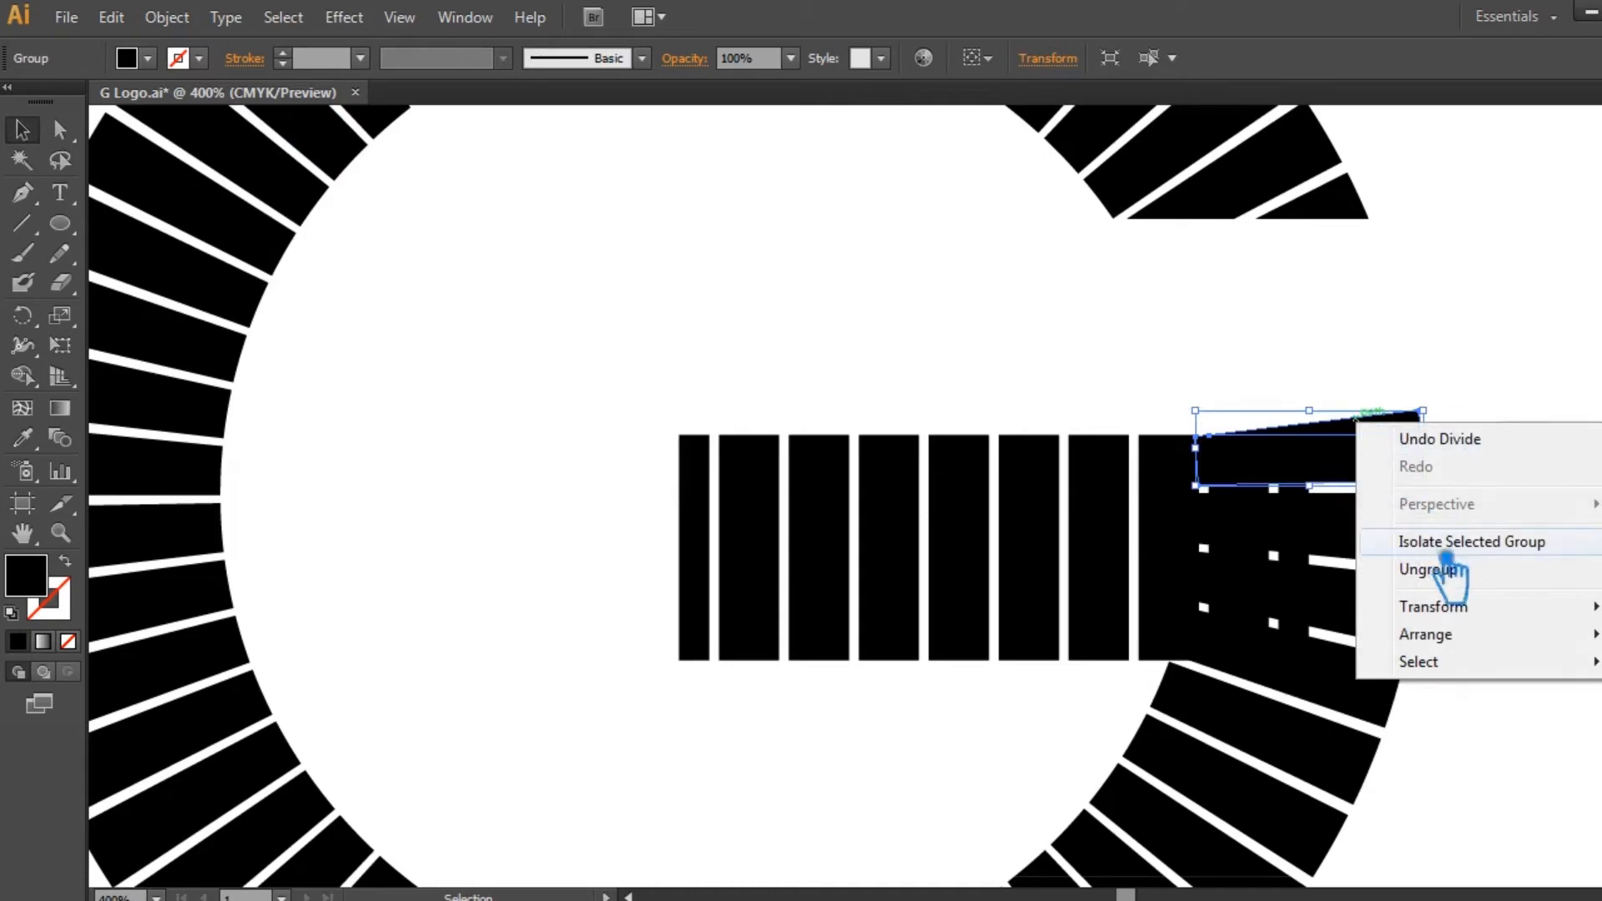
left_click(1429, 569)
left_click(1414, 451)
key("Delete")
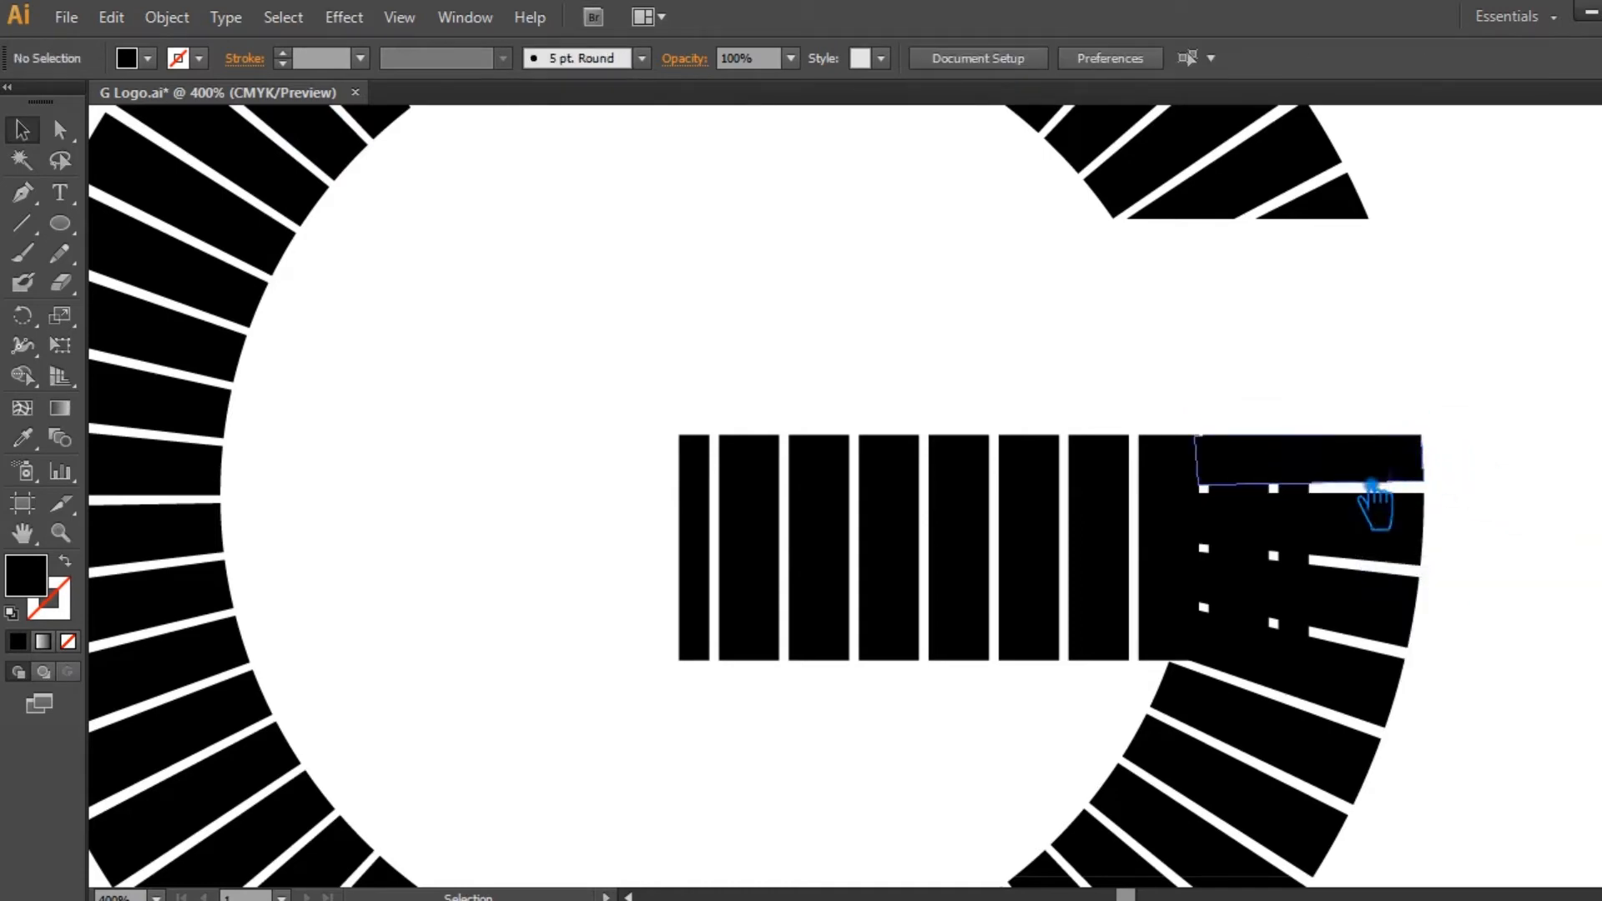
Delete the small pieces that block the white gaps between ring segments where the crossbar meets the ring.
left_click(1300, 485)
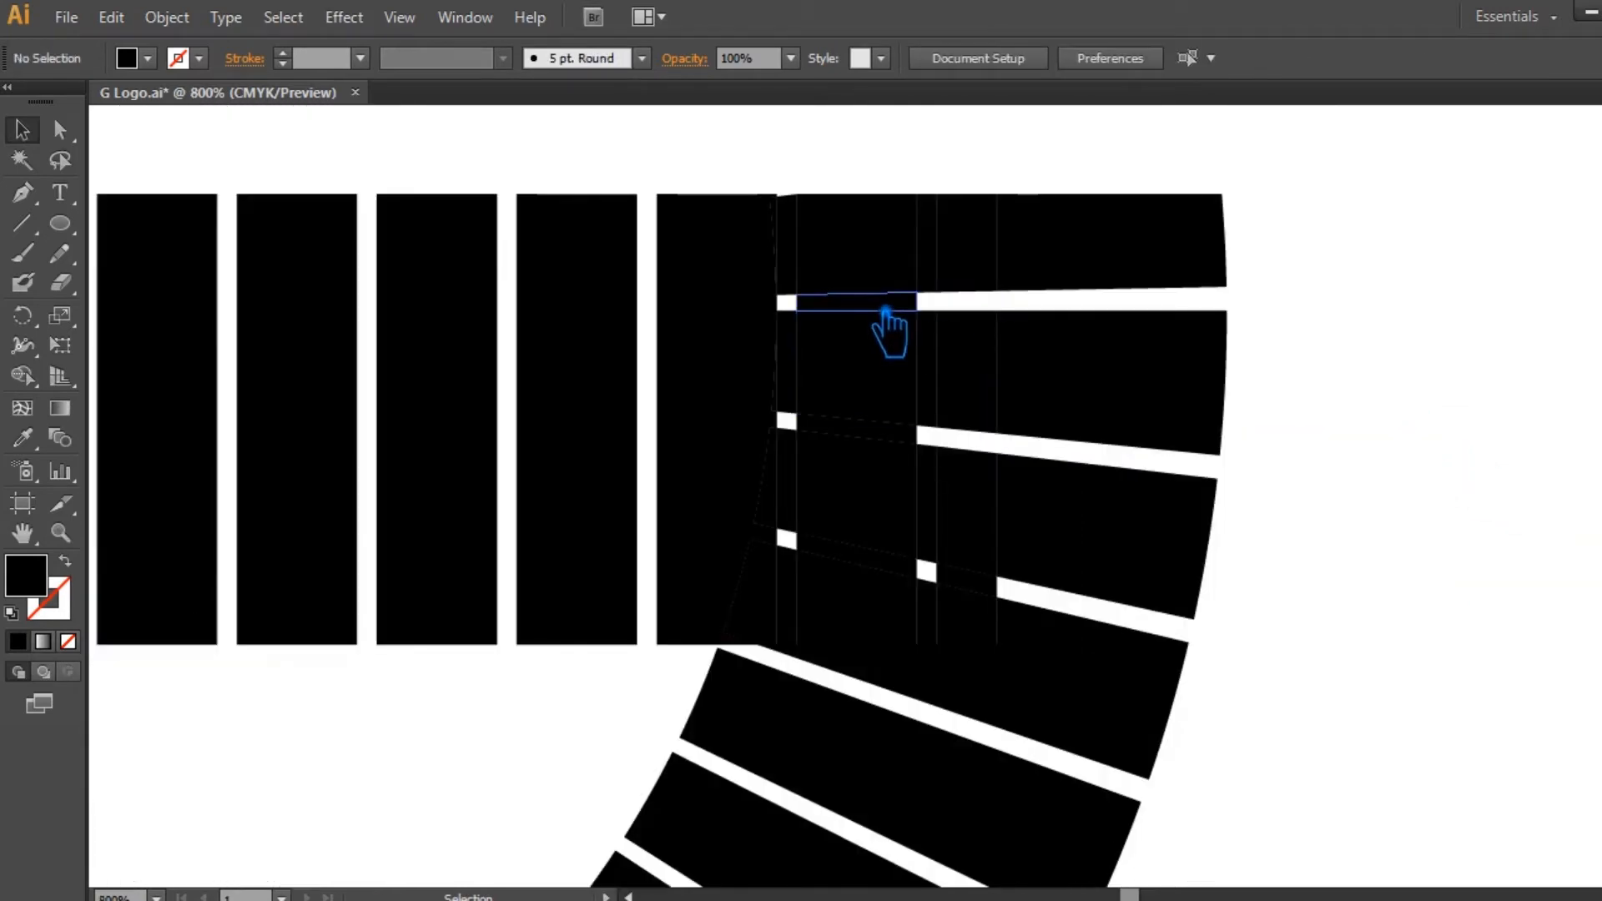
left_click(859, 302)
key("Delete")
left_click(869, 433)
key("Delete")
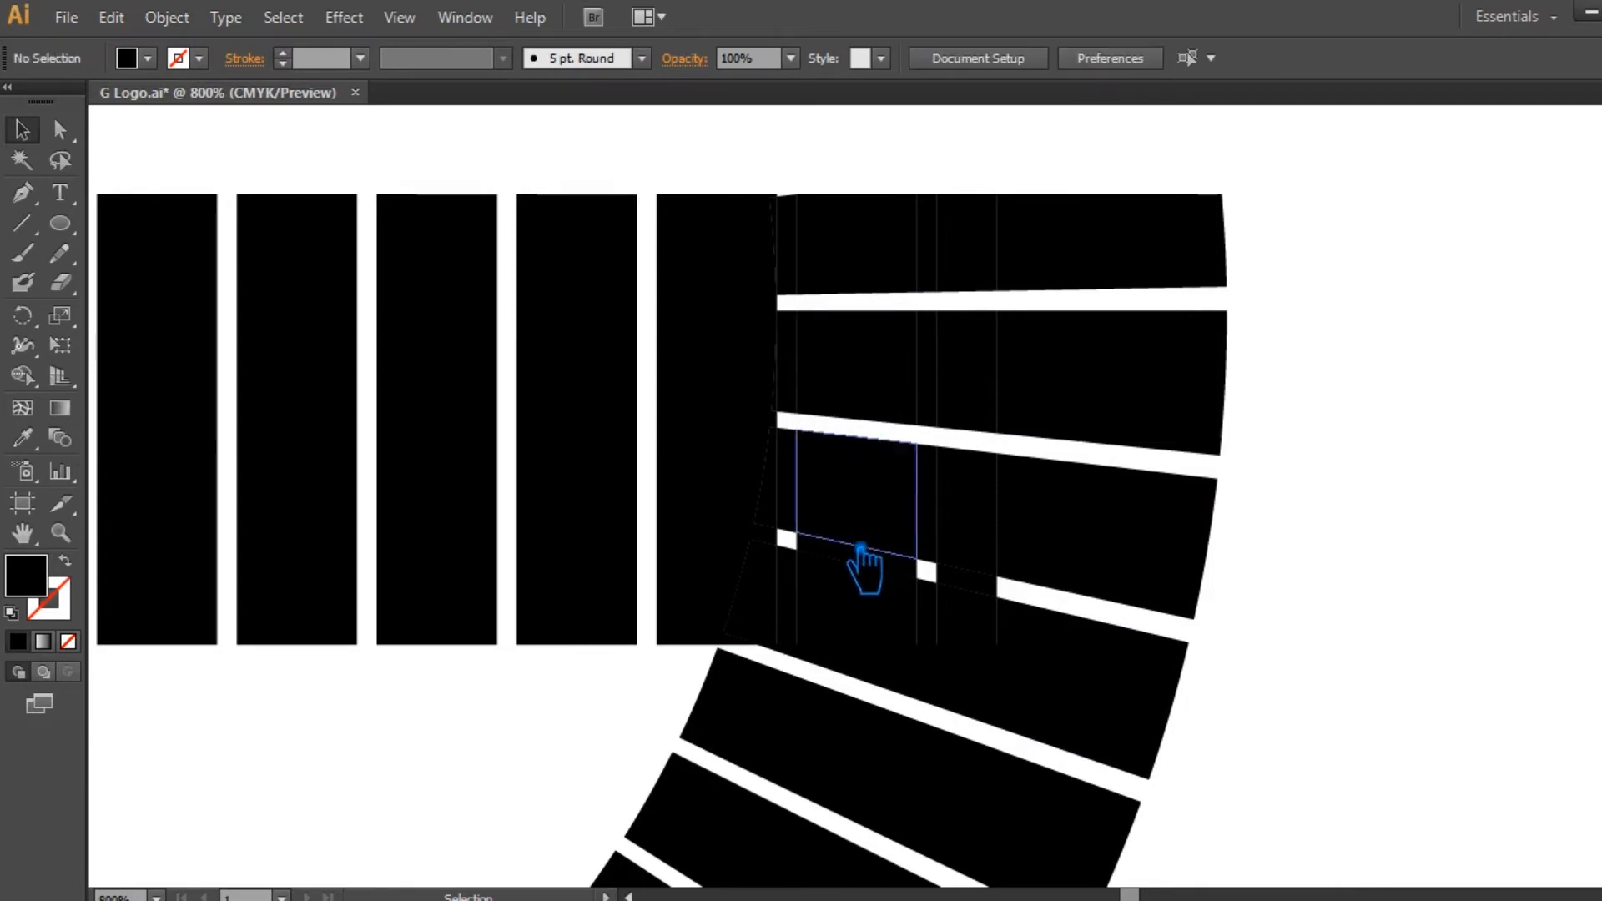
left_click(861, 569)
left_click(1298, 598)
left_click(887, 548)
left_click(1364, 626)
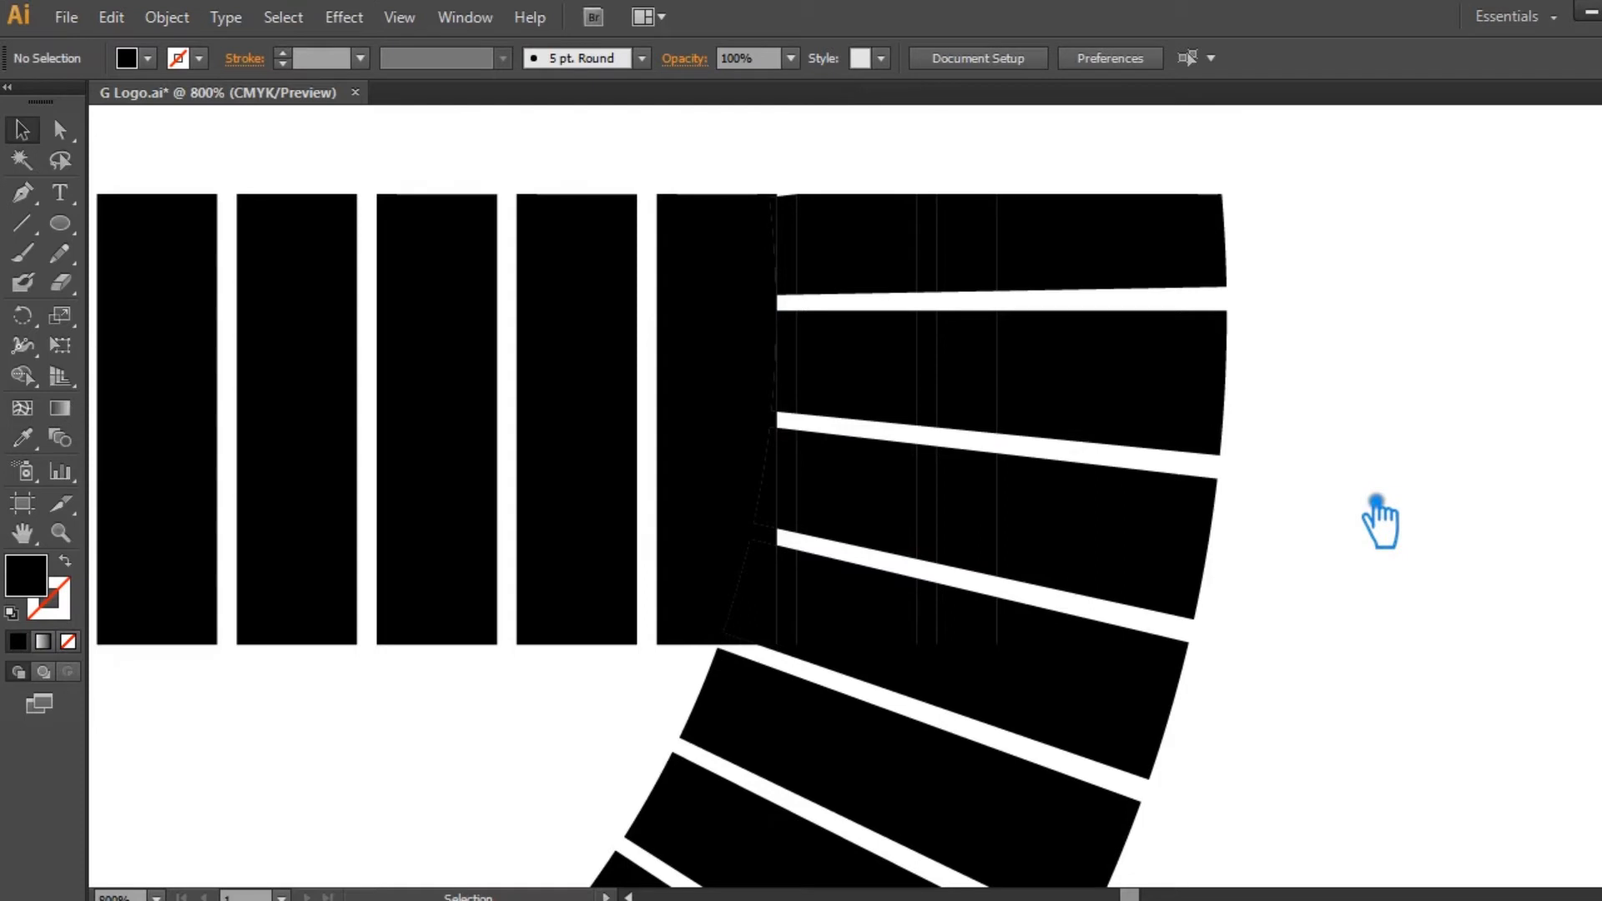
Unite all the pieces of the G with Pathfinder and save the file.
left_click_drag(1080, 793, 358, 160)
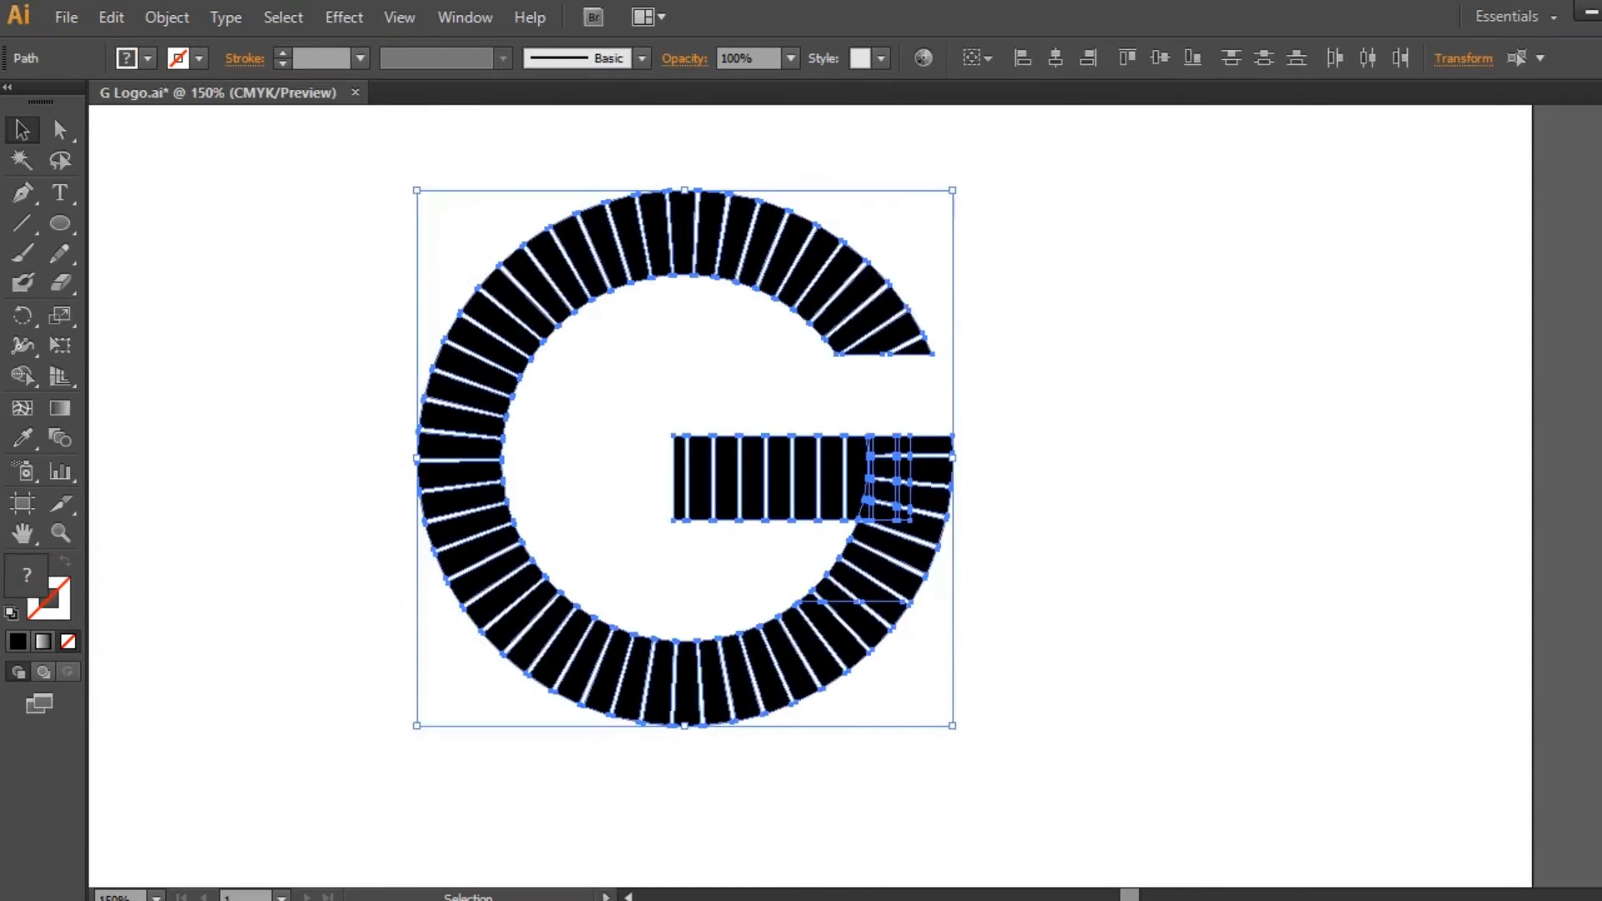
key("ctrl+shift+F9")
left_click(1392, 667)
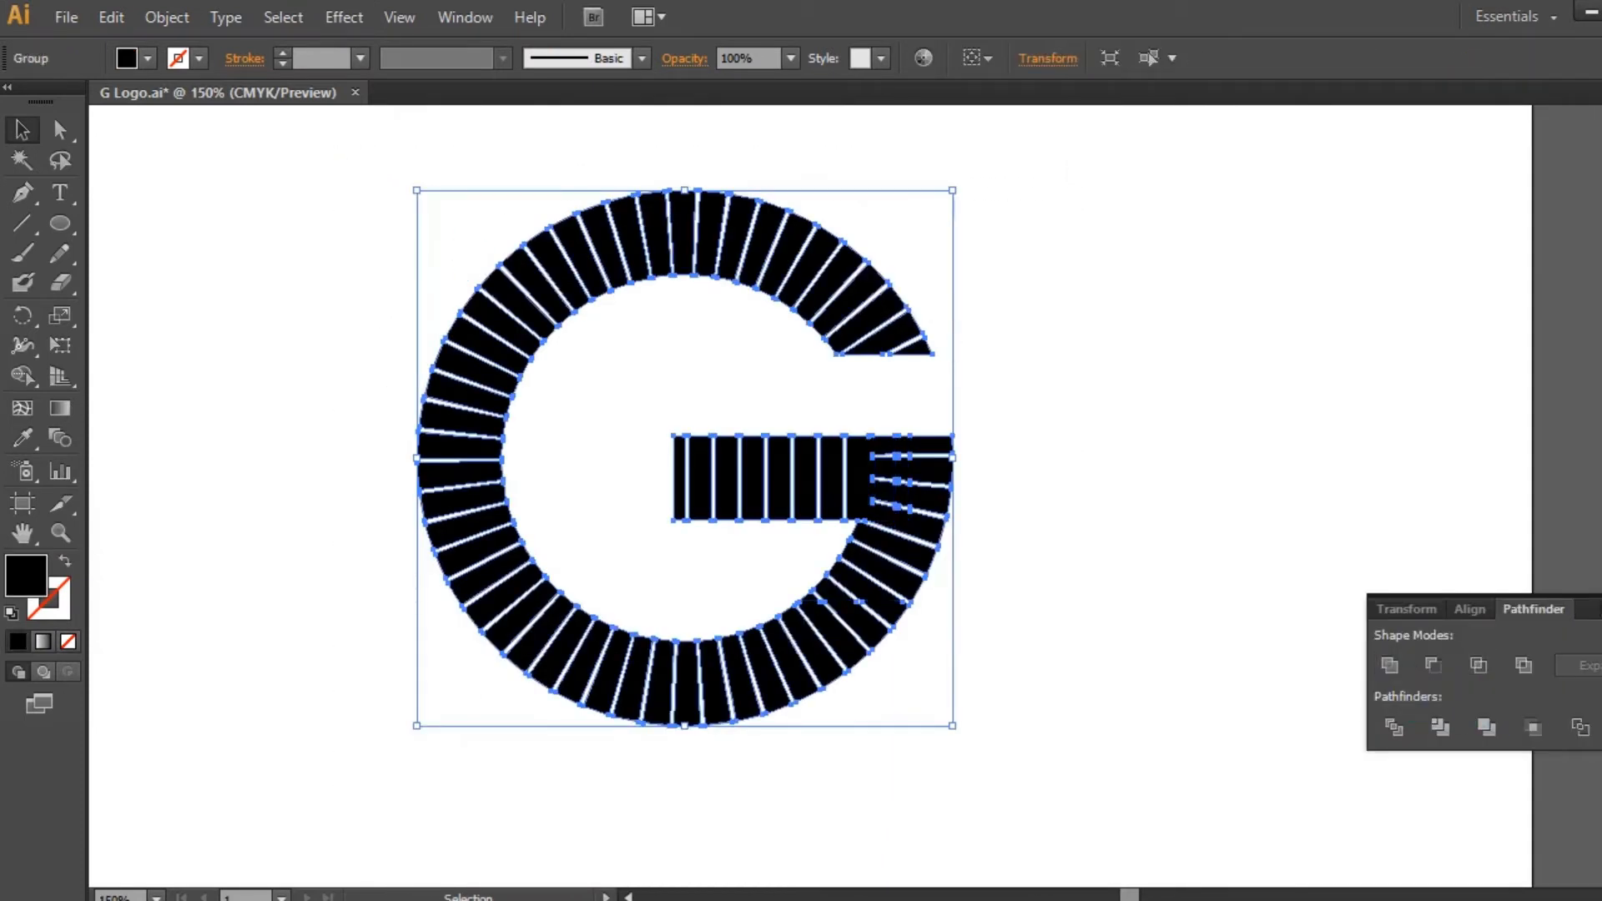
left_click(1391, 553)
key("ctrl+s")
Delete the narrow dash at the free inner end of the crossbar.
key("ctrl+minus")
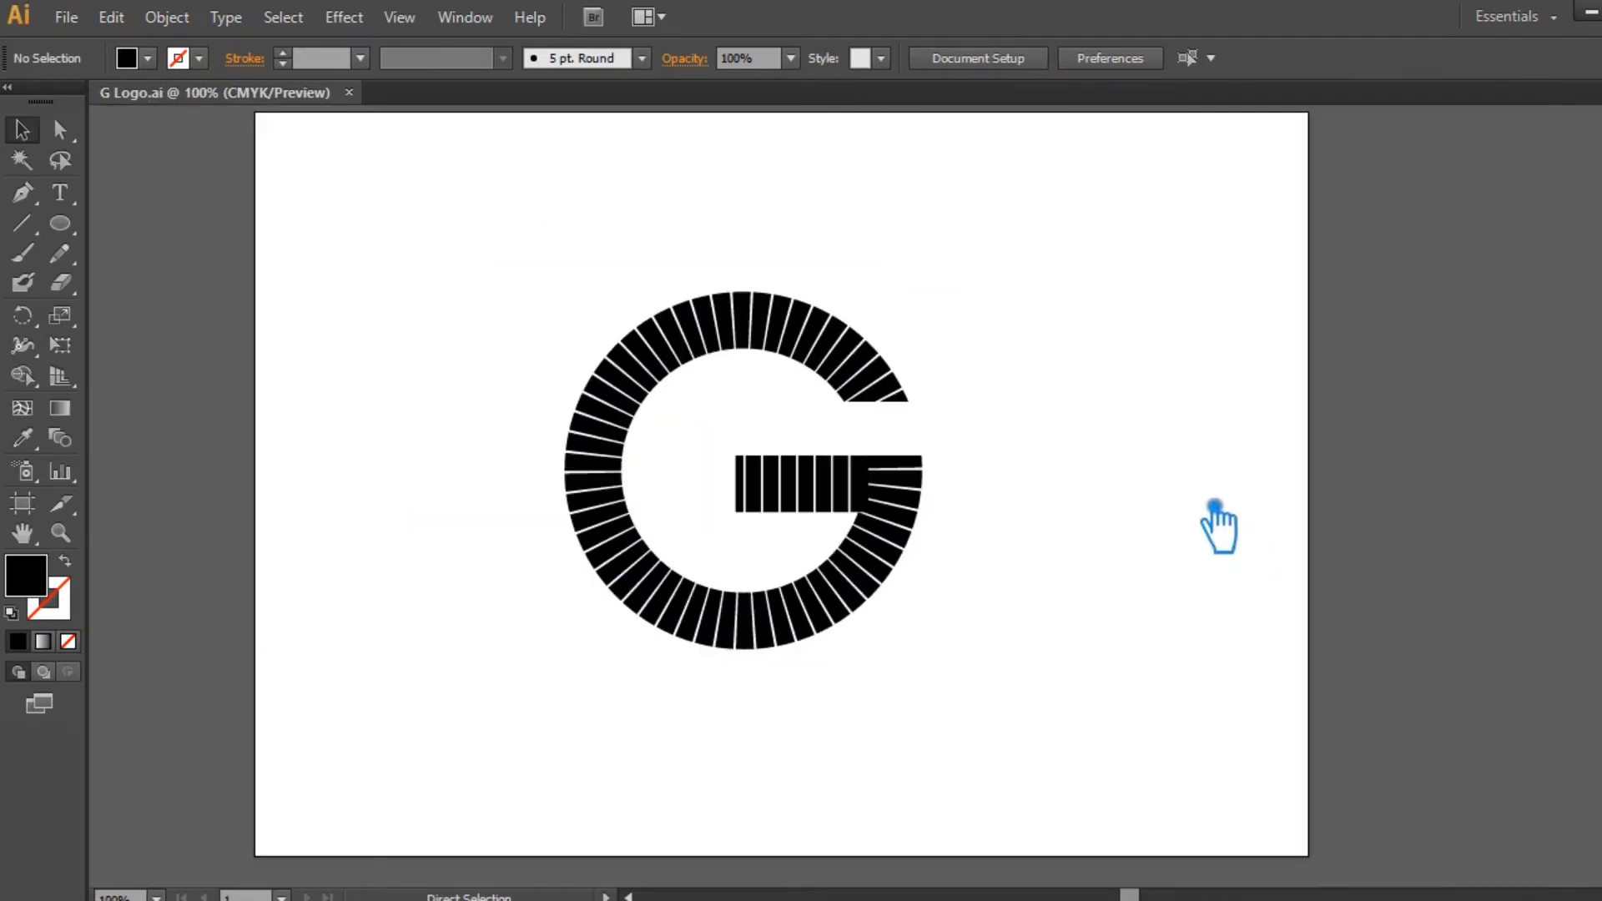
key("ctrl+plus")
key("ctrl+plus")
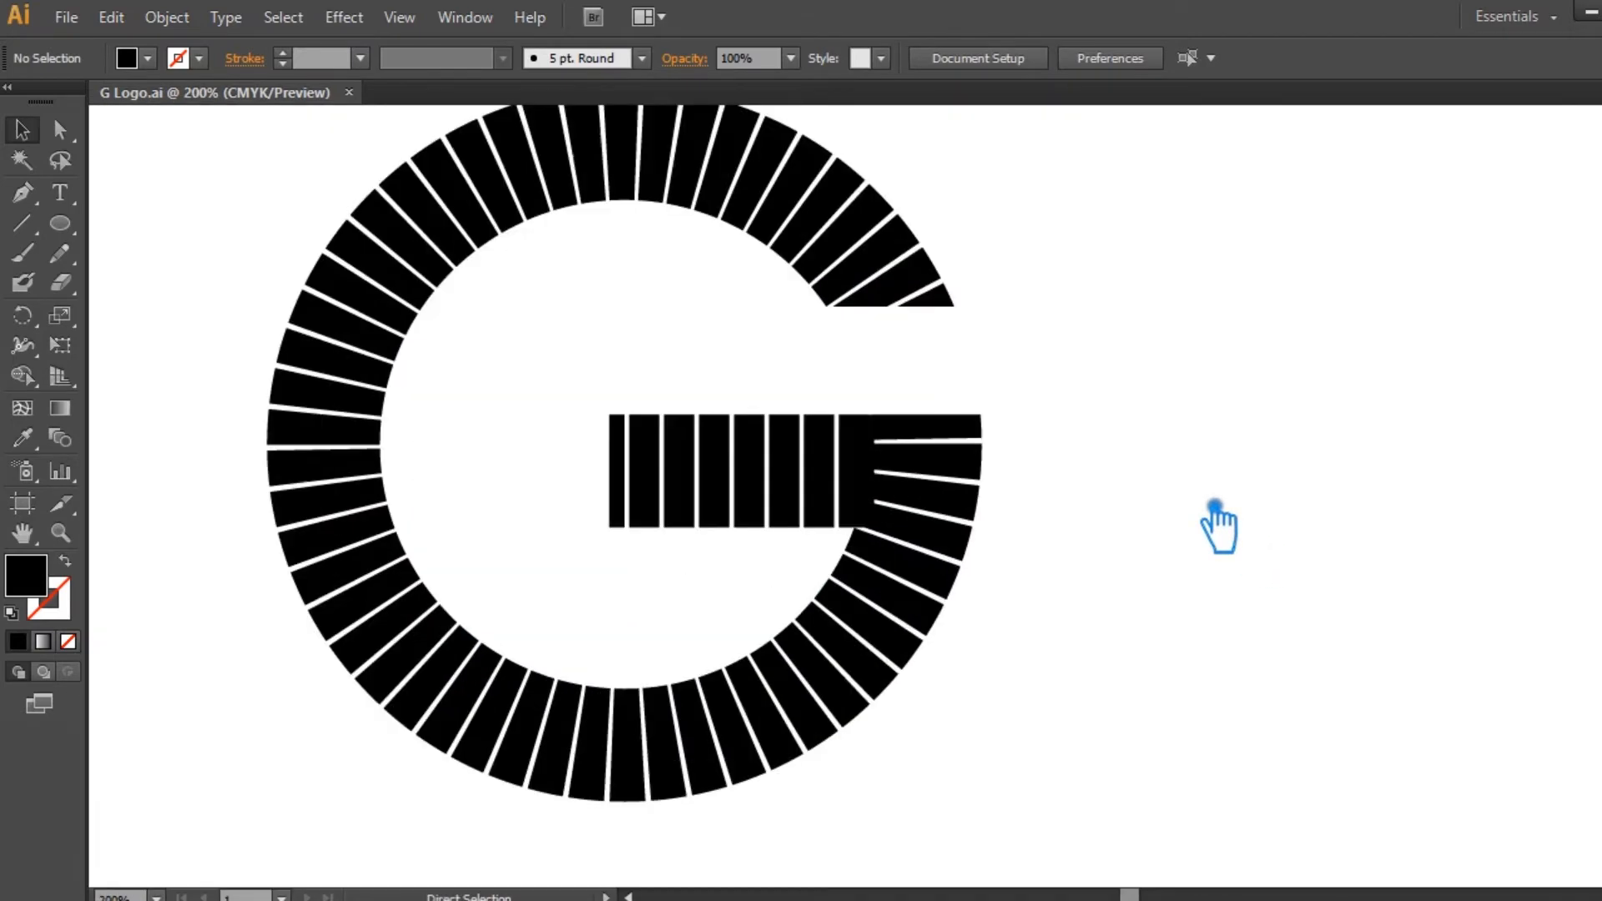
left_click(727, 427)
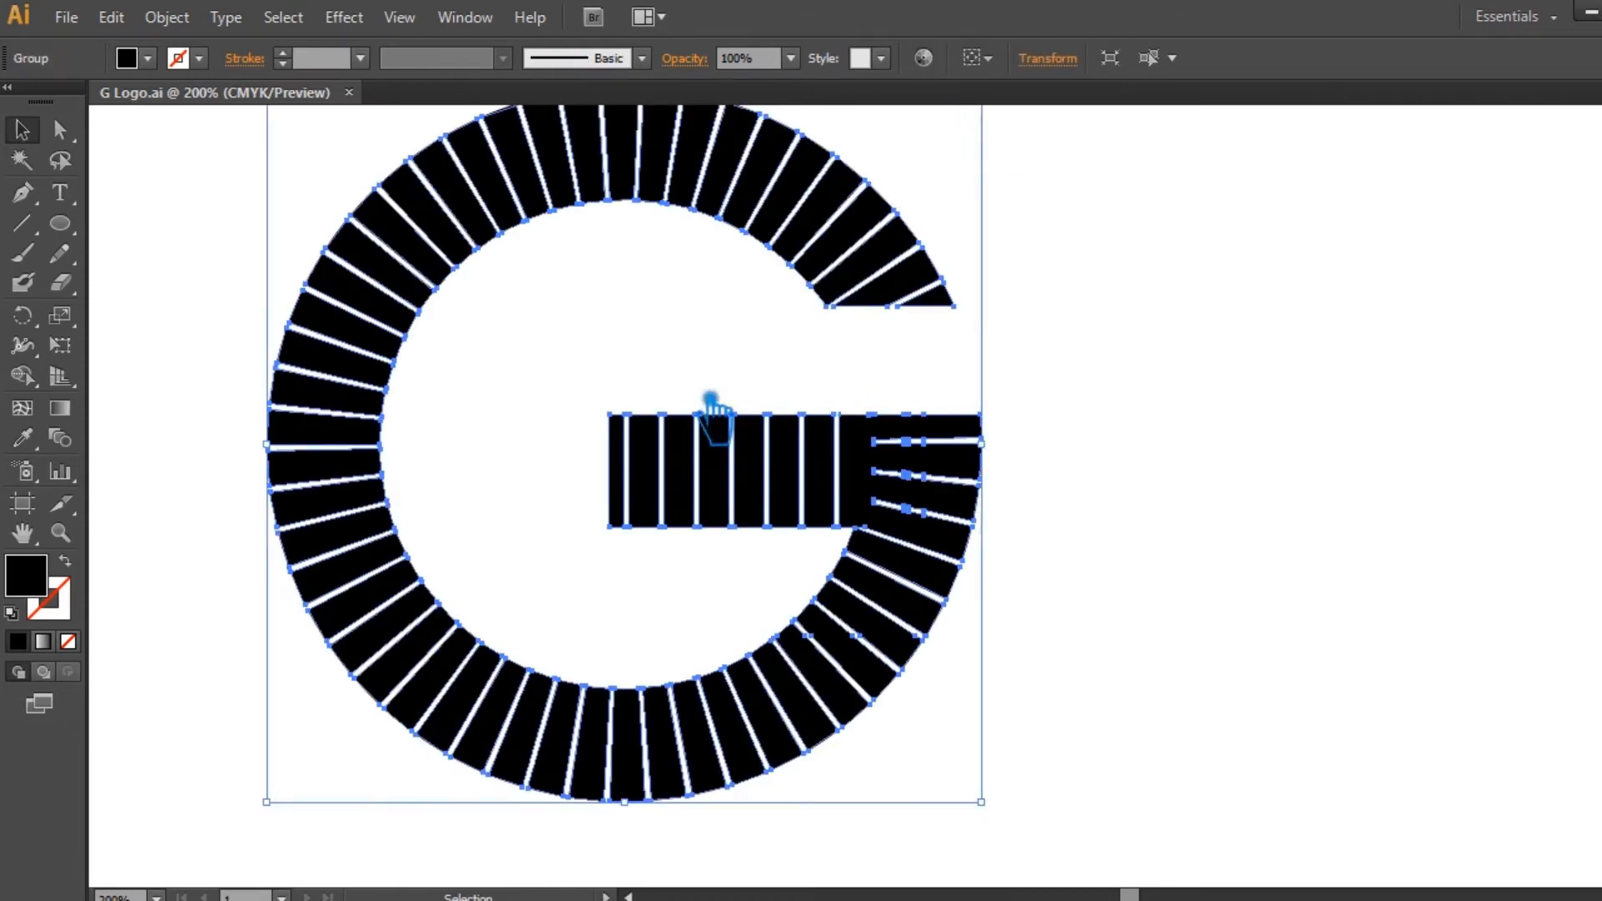
key("a")
left_click(610, 415)
key("Delete")
key("Delete")
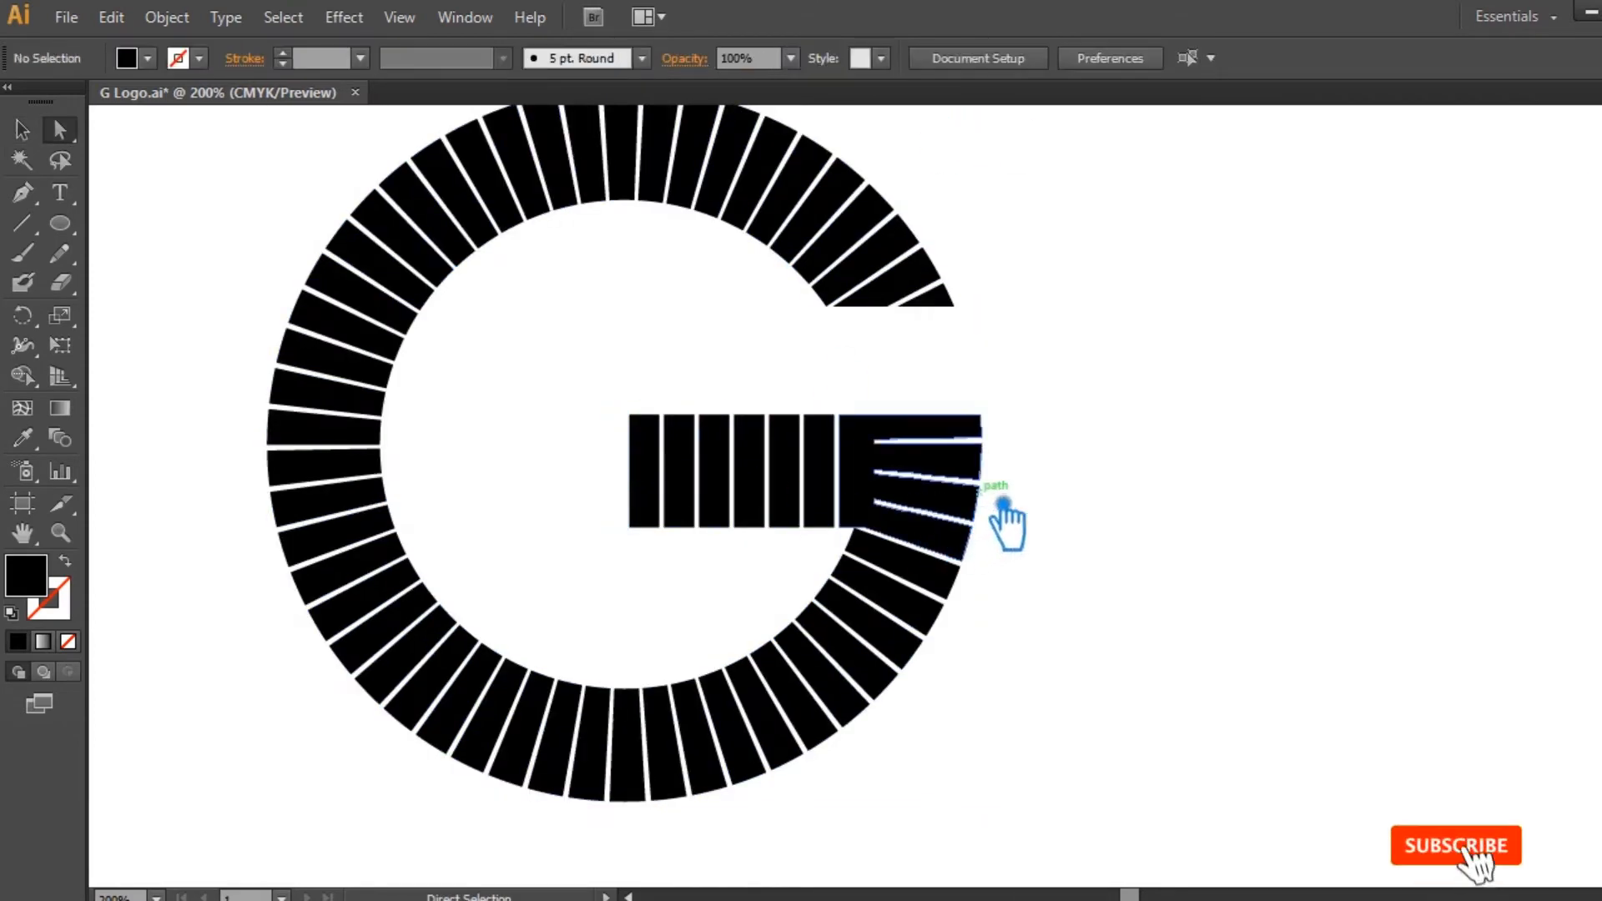
key("v")
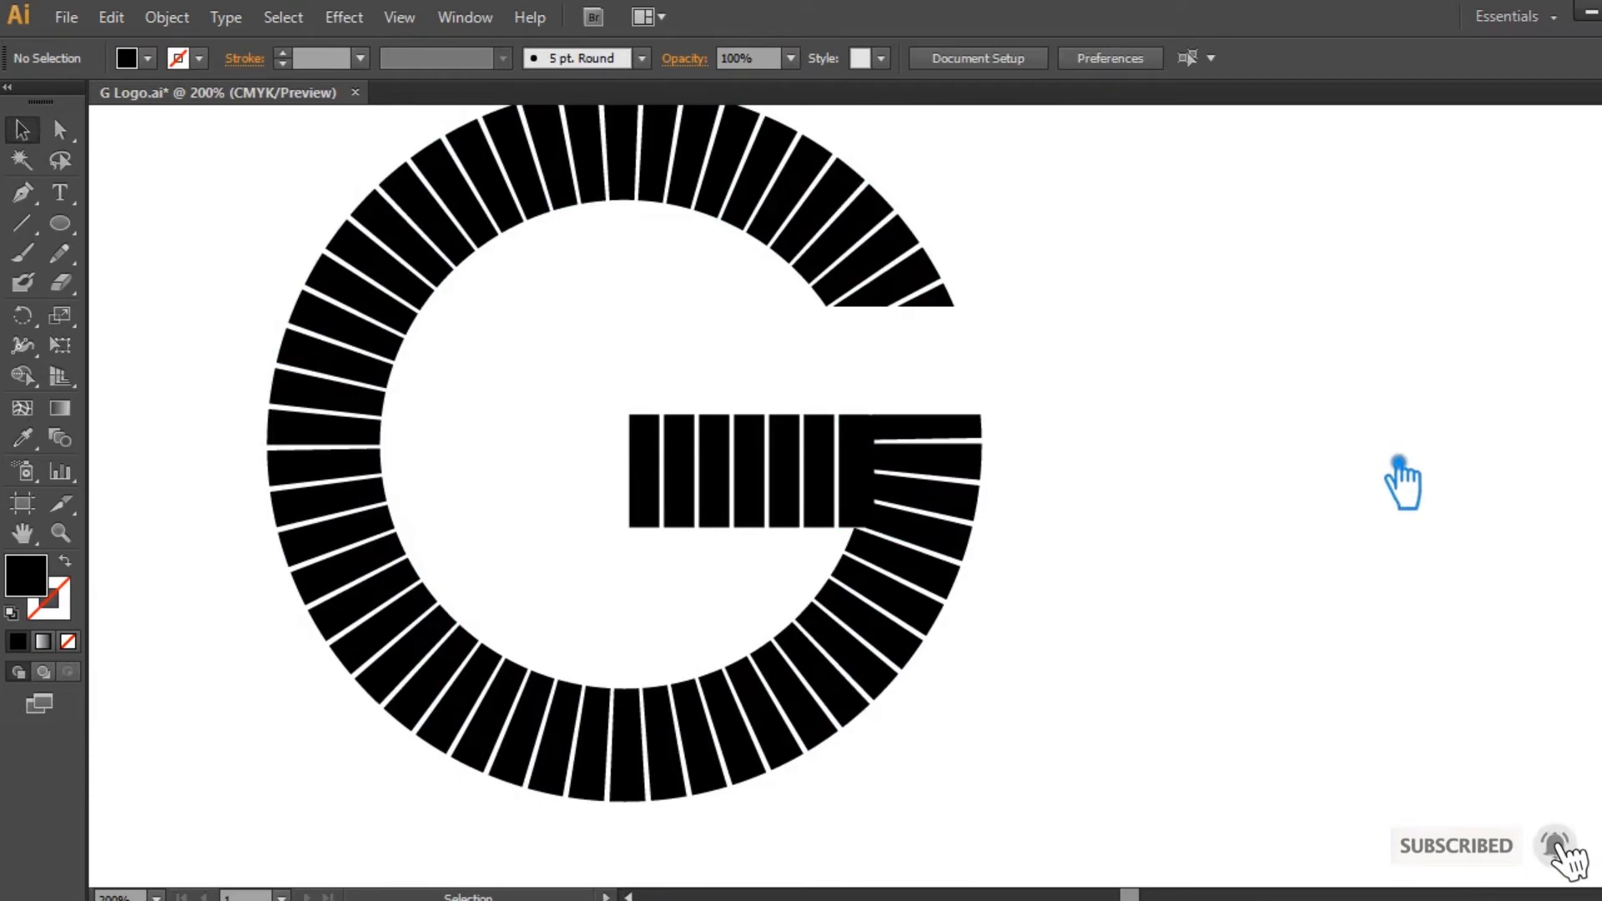
Draw a circle around the G from its center, with no fill and a black 1 pt stroke.
key("ctrl+1")
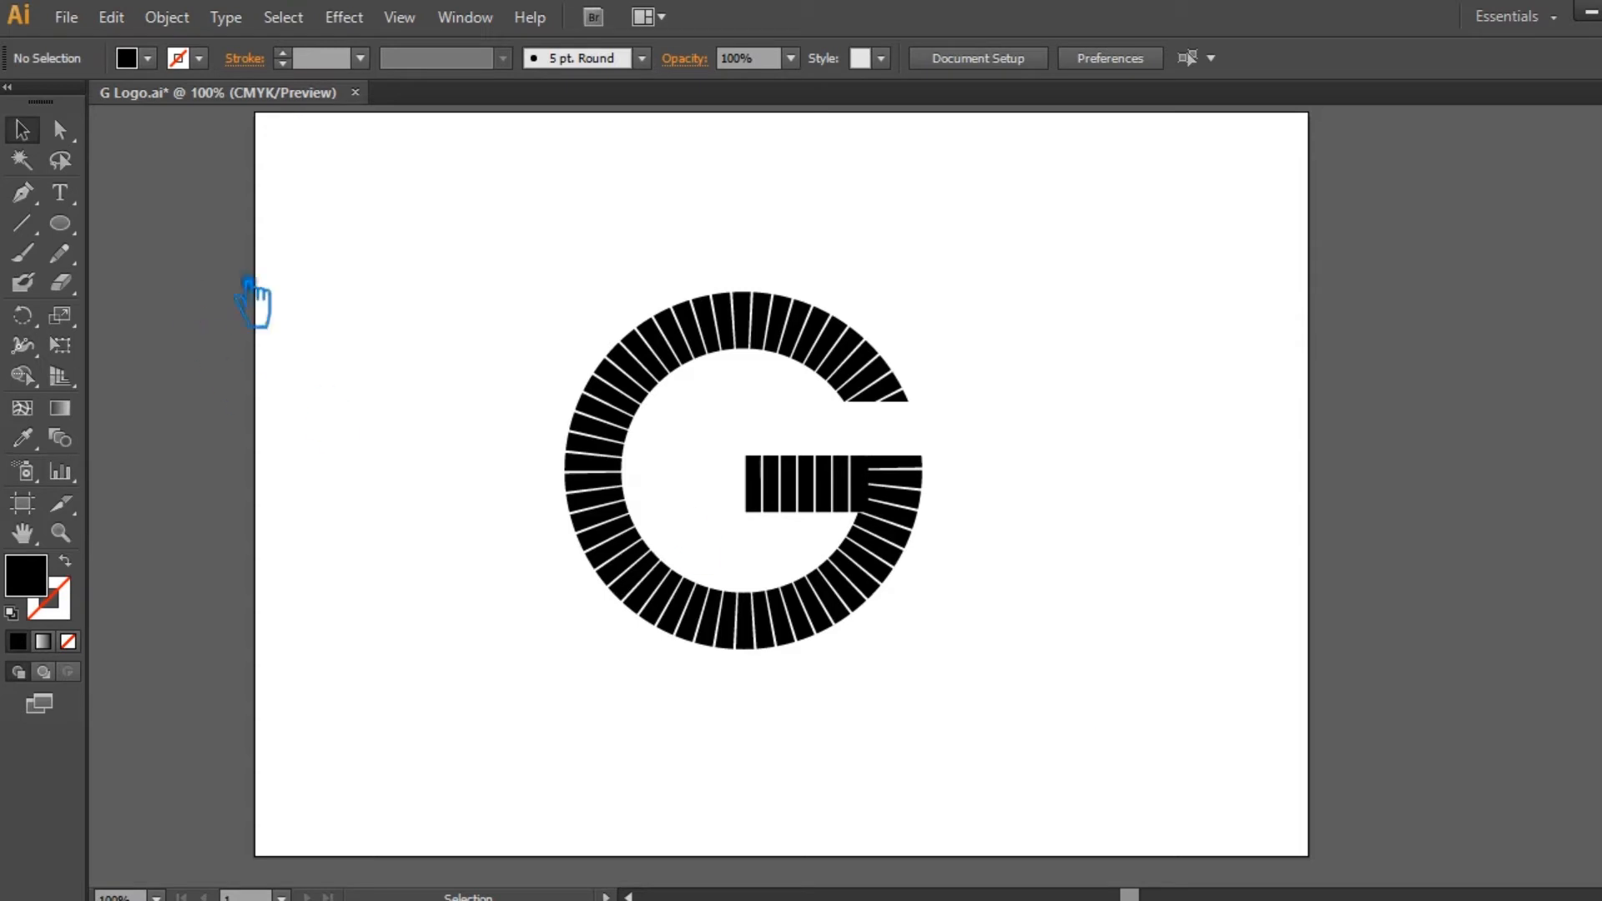
left_click(878, 492)
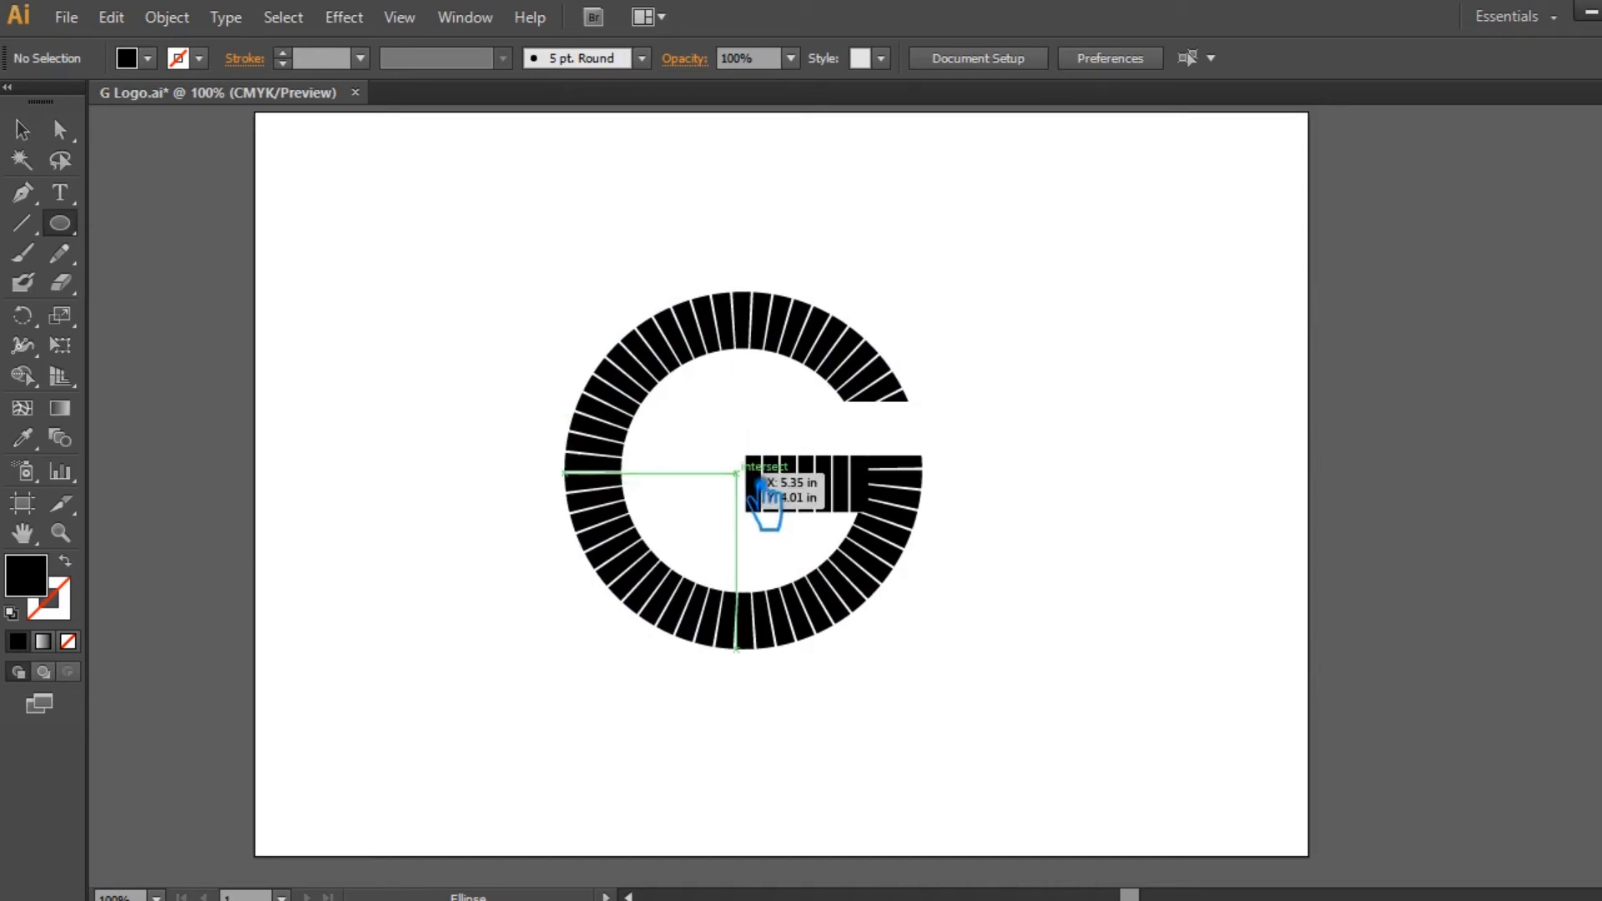
left_click_drag(774, 499, 989, 637)
key("shift+x")
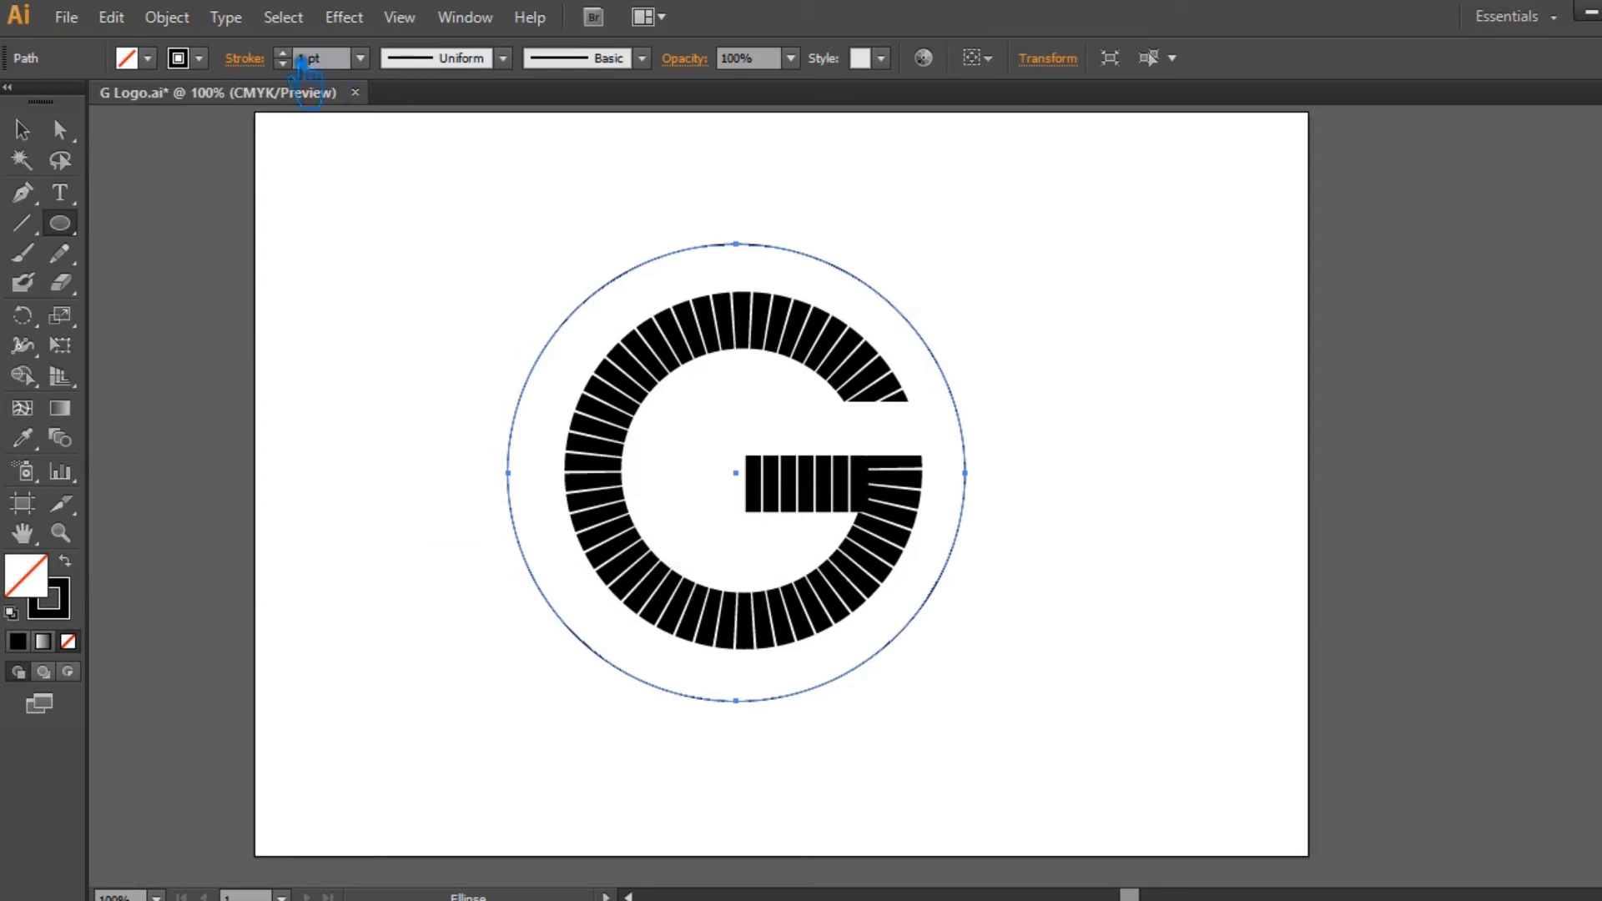
Set the stroke weight of the circle around the G to 20 pt.
left_click(361, 57)
left_click(390, 579)
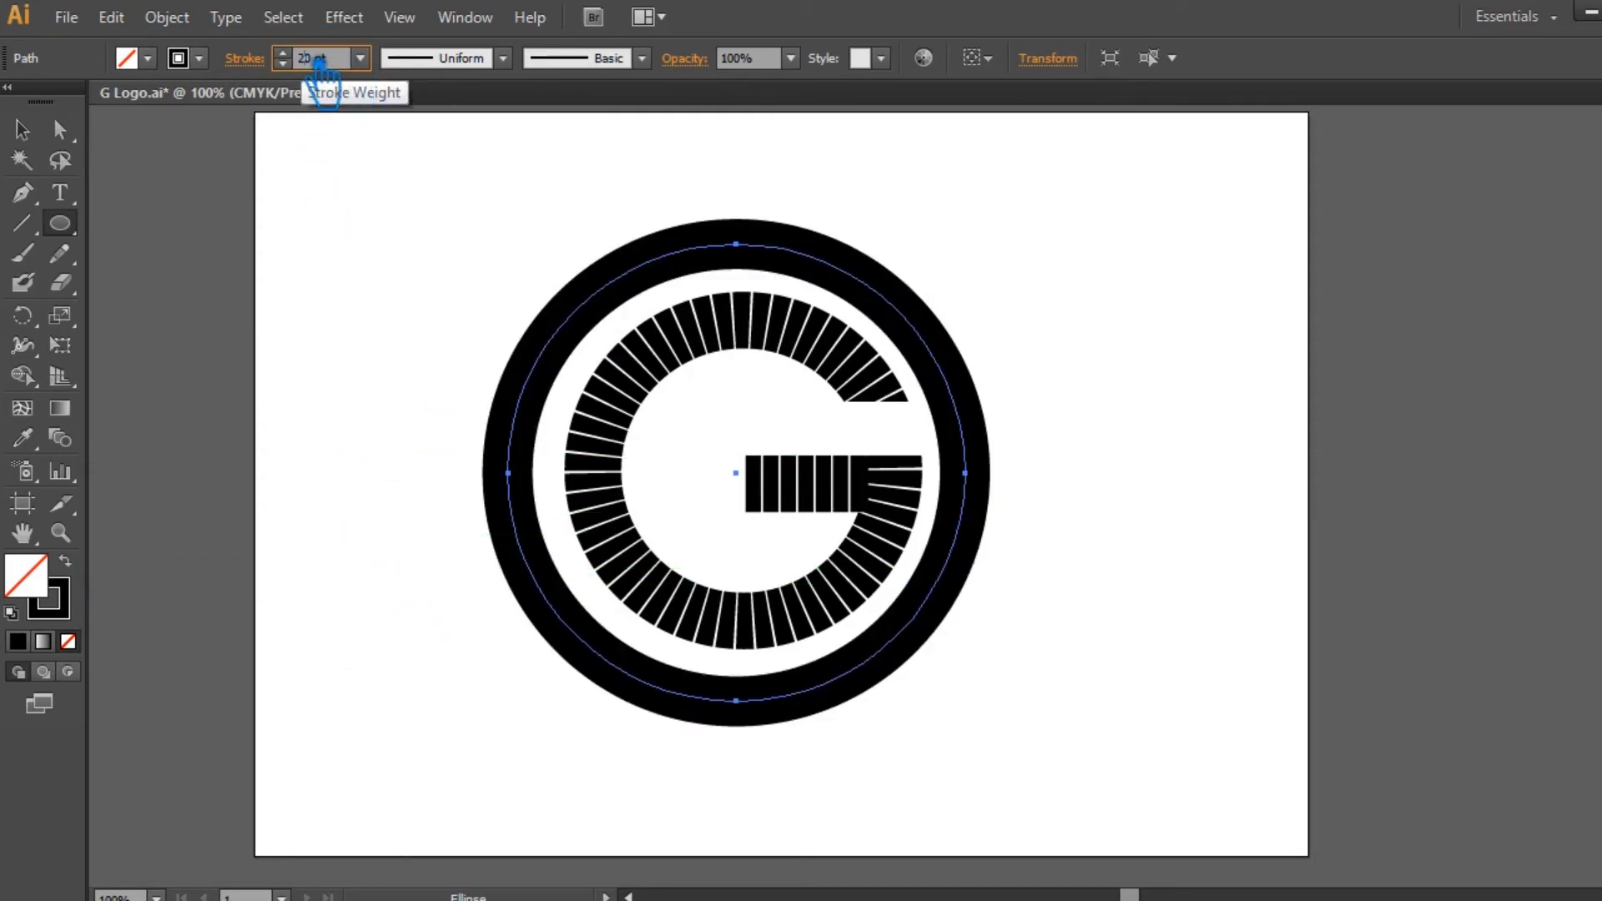
type("20")
key("Return")
Scale the circle down until it fits closely around the G and align both on their centers.
left_click(30, 130)
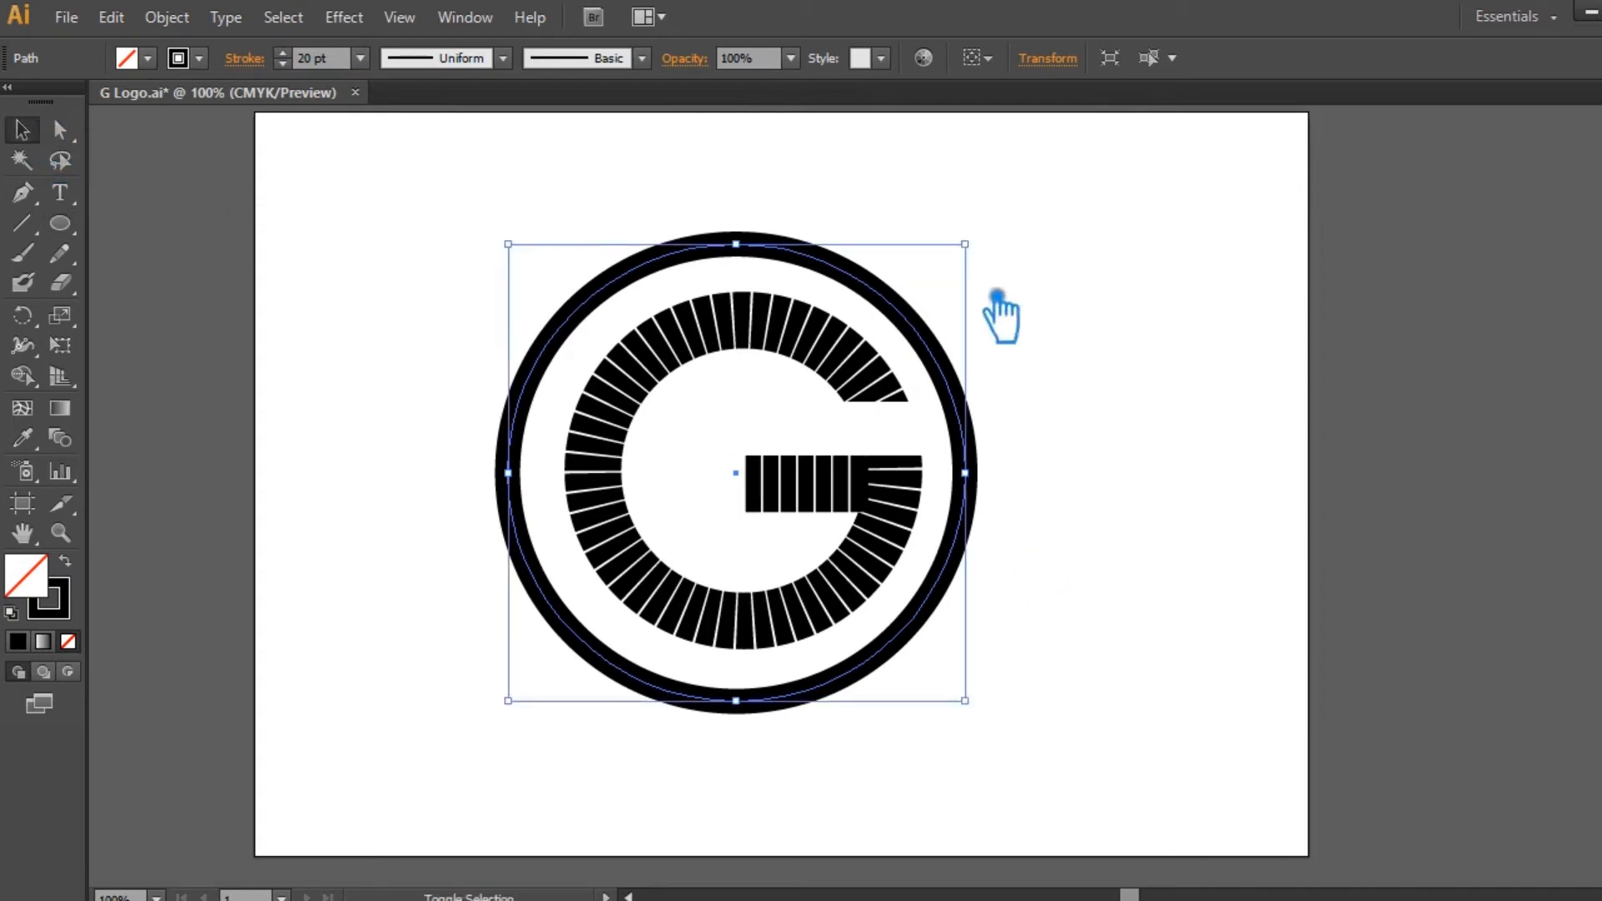
left_click_drag(986, 259, 951, 292)
left_click(676, 465)
key("ctrl+a")
left_click(1069, 65)
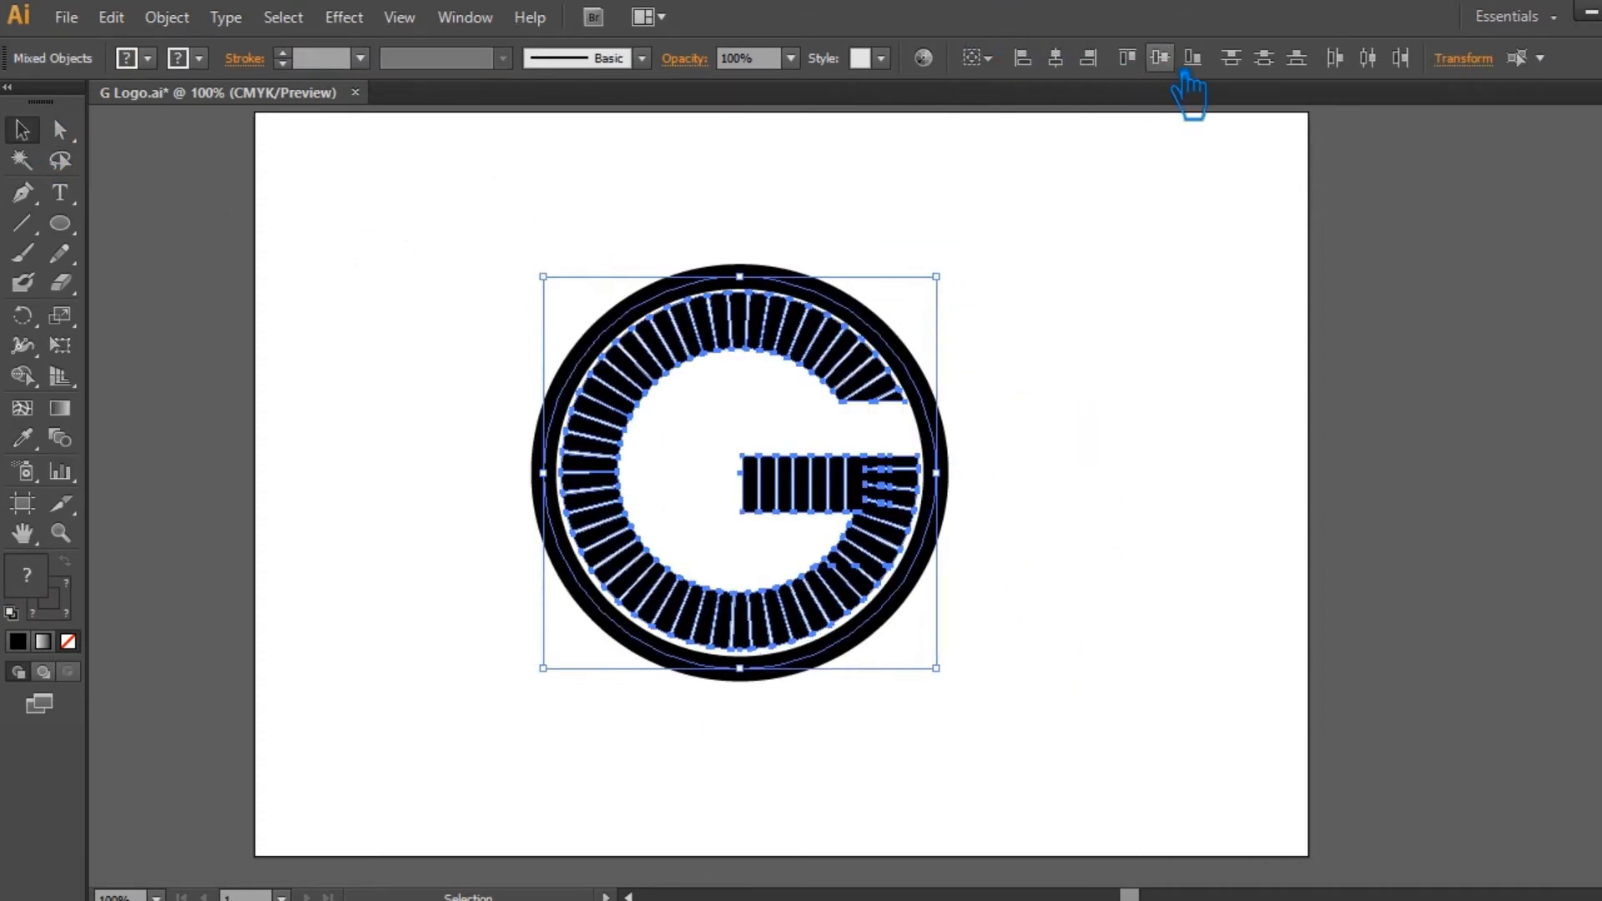
left_click(1145, 526)
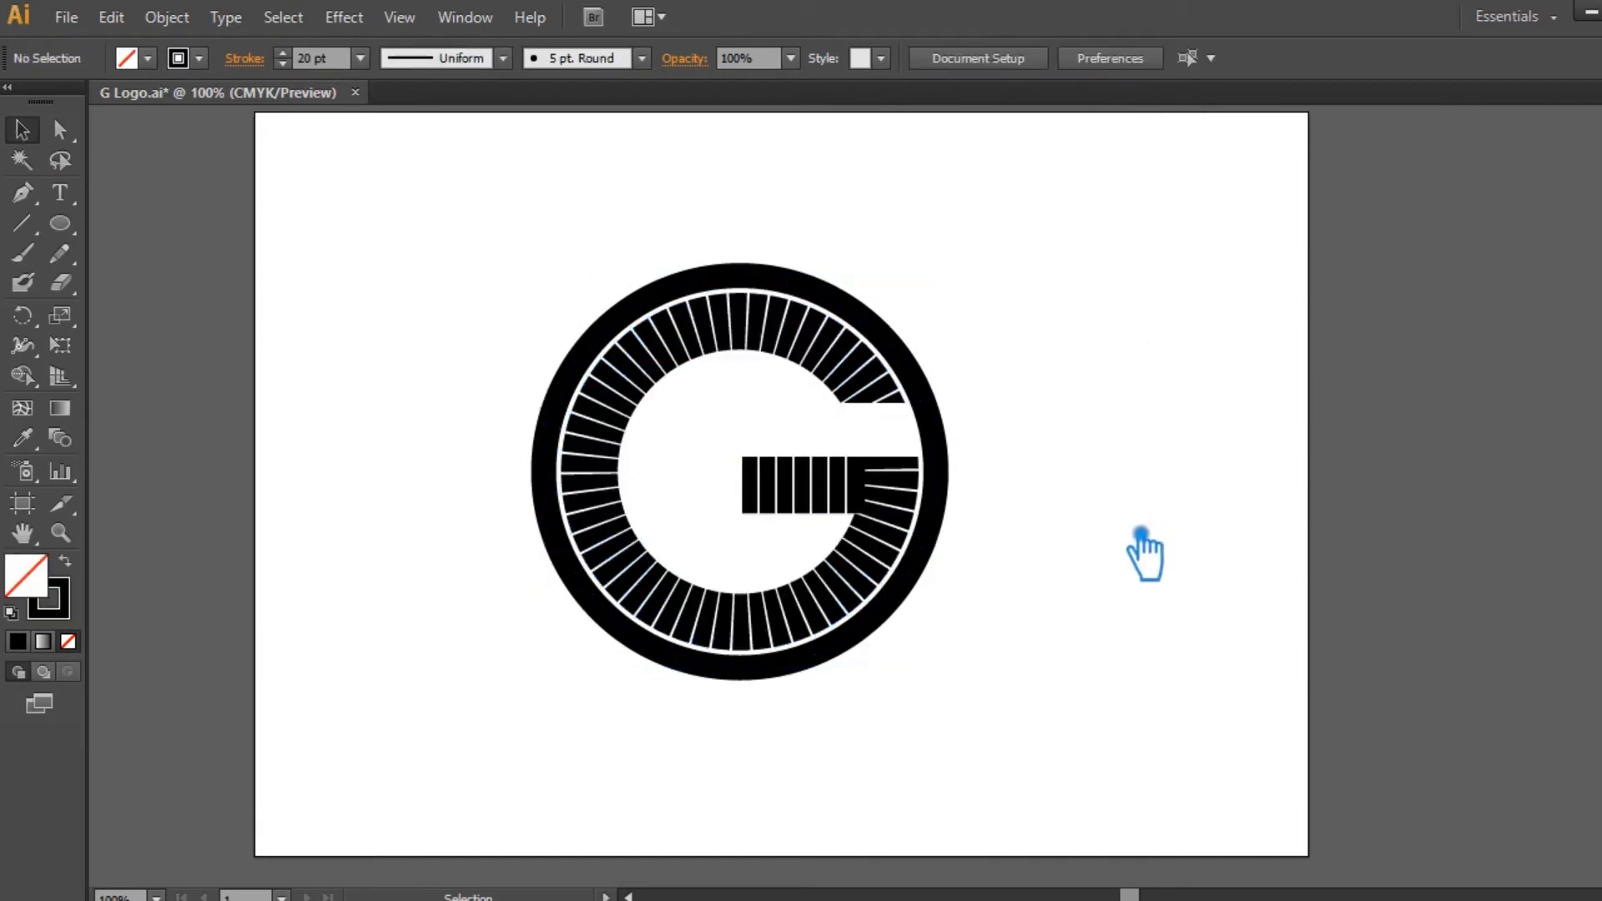
Enlarge the circle slightly from its center to widen the white gap around the G.
key("ctrl+equal")
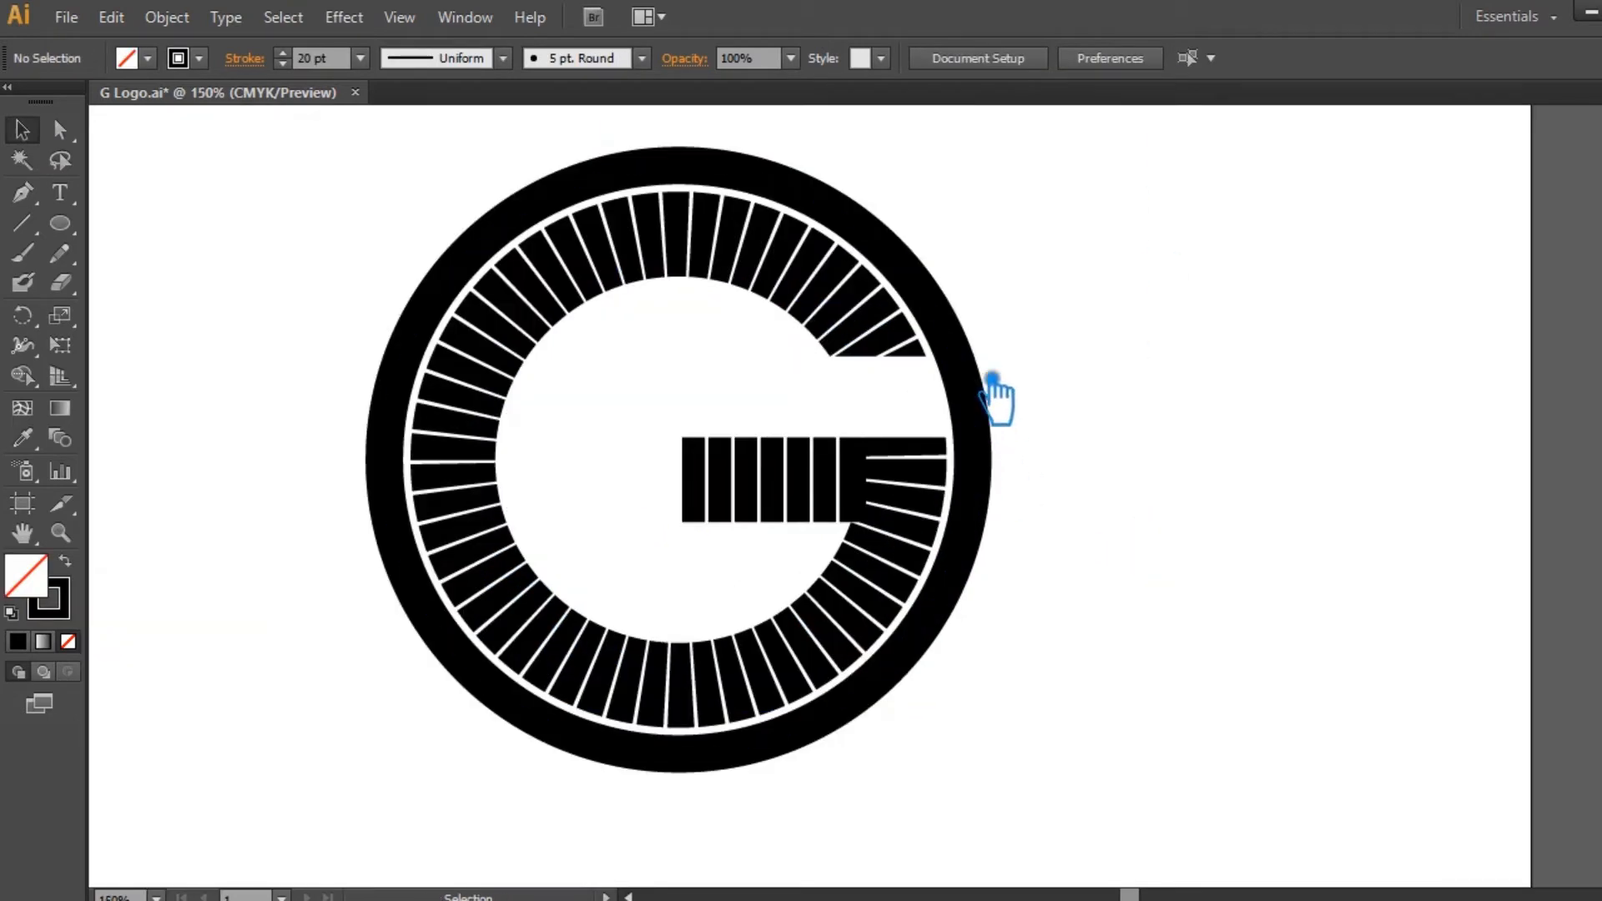
left_click(985, 380)
left_click_drag(995, 177, 1006, 171)
left_click(1130, 416)
left_click(996, 382)
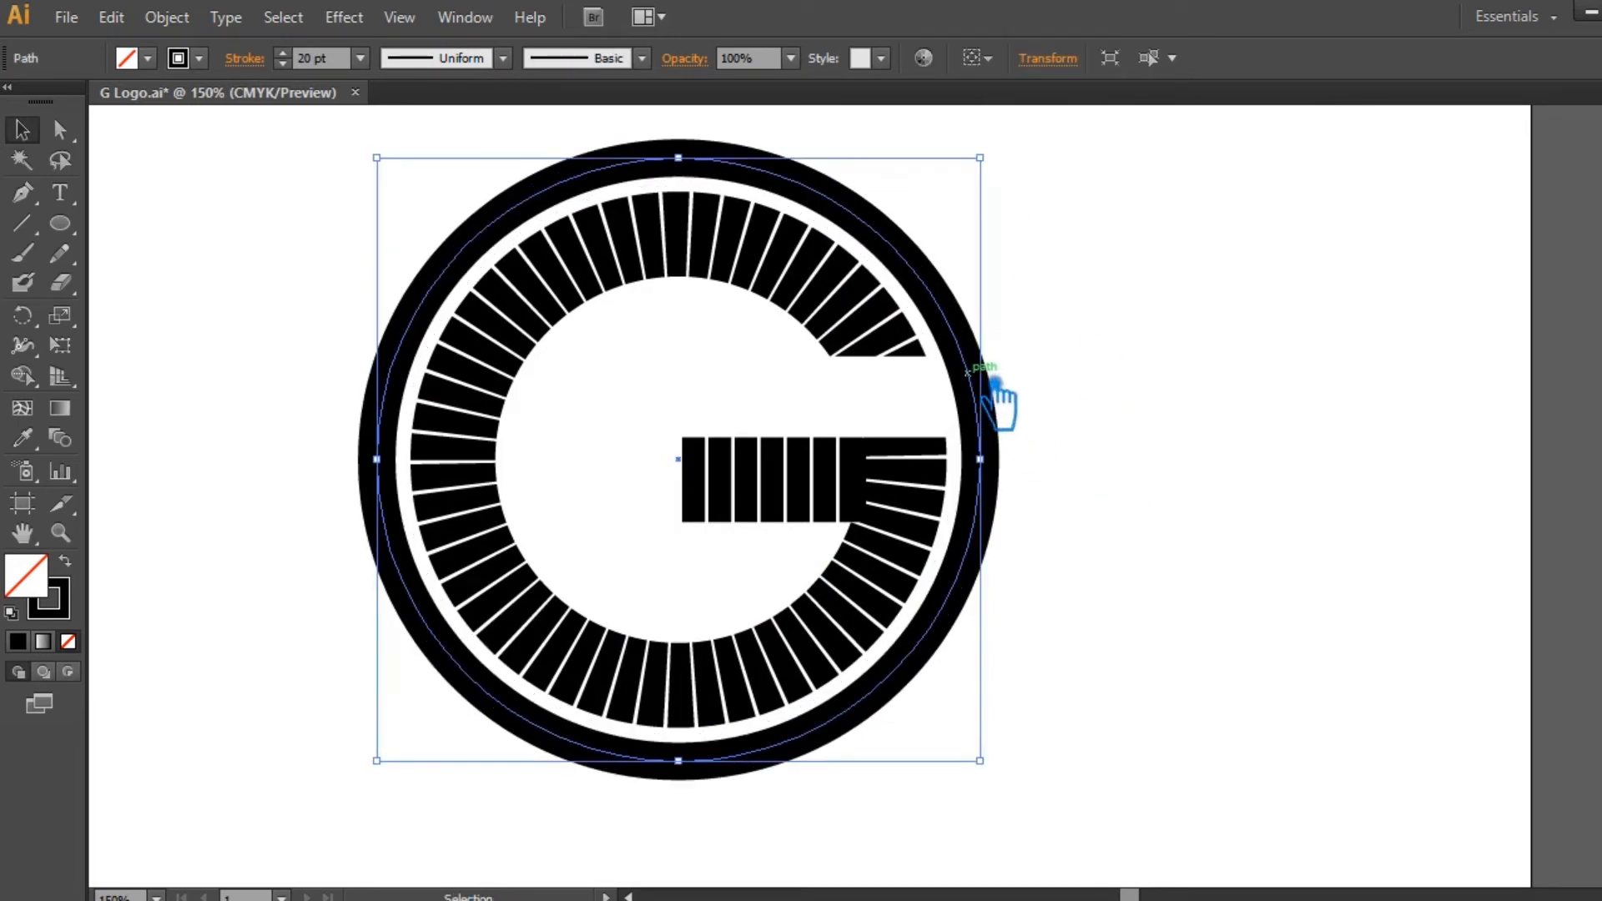
Make a copy of the circle in place and enlarge it from the center so that the two strokes overlap.
key("a")
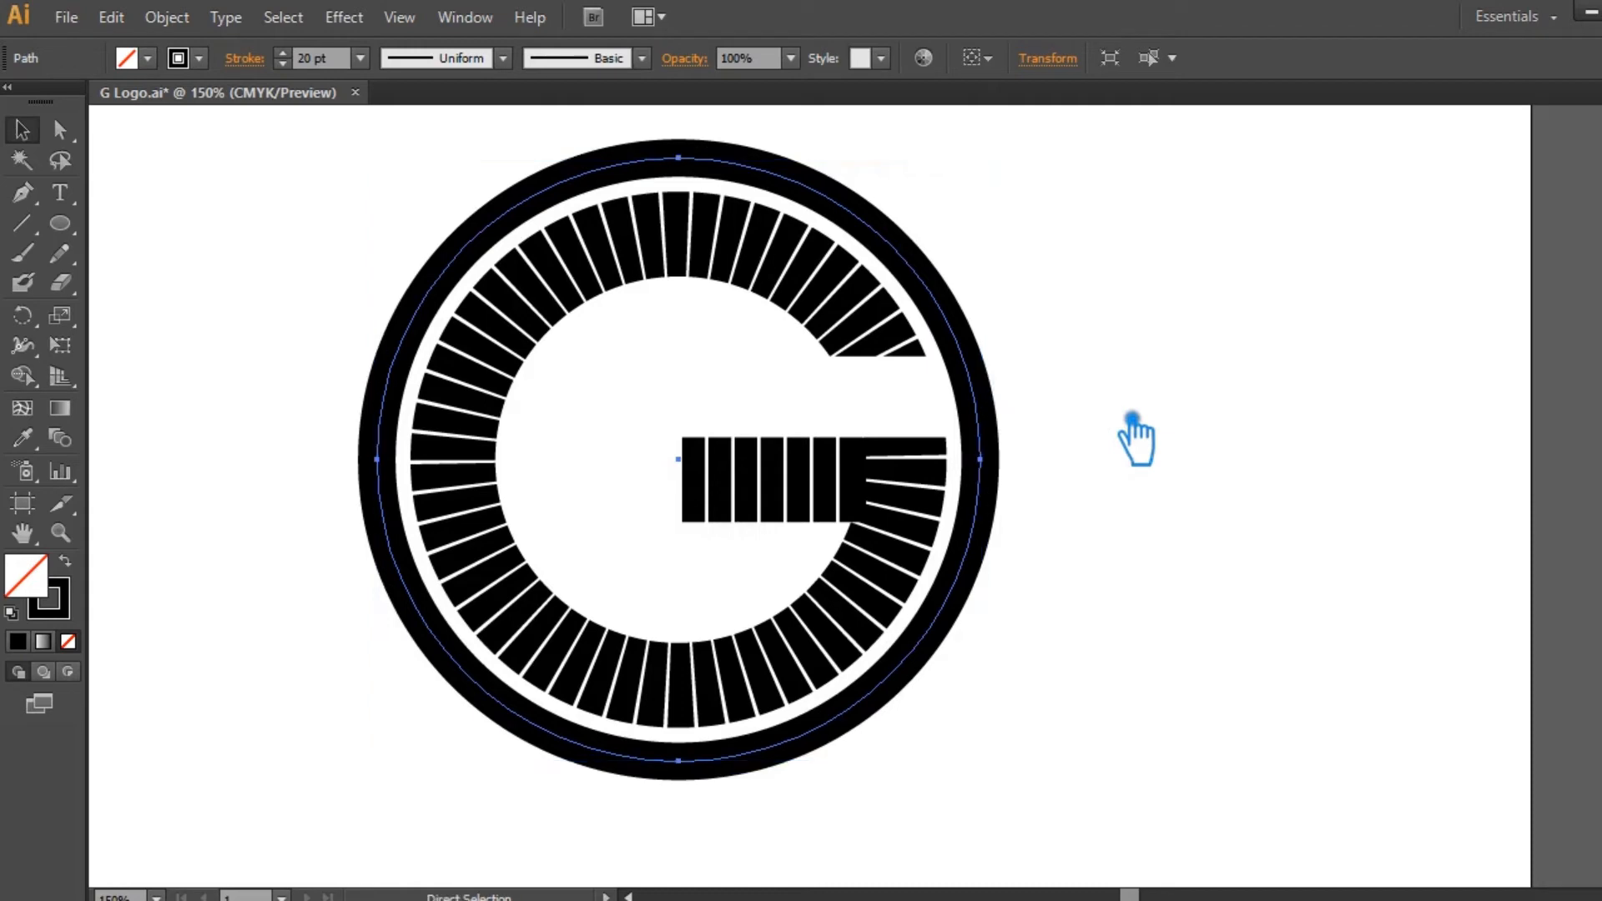
key("v")
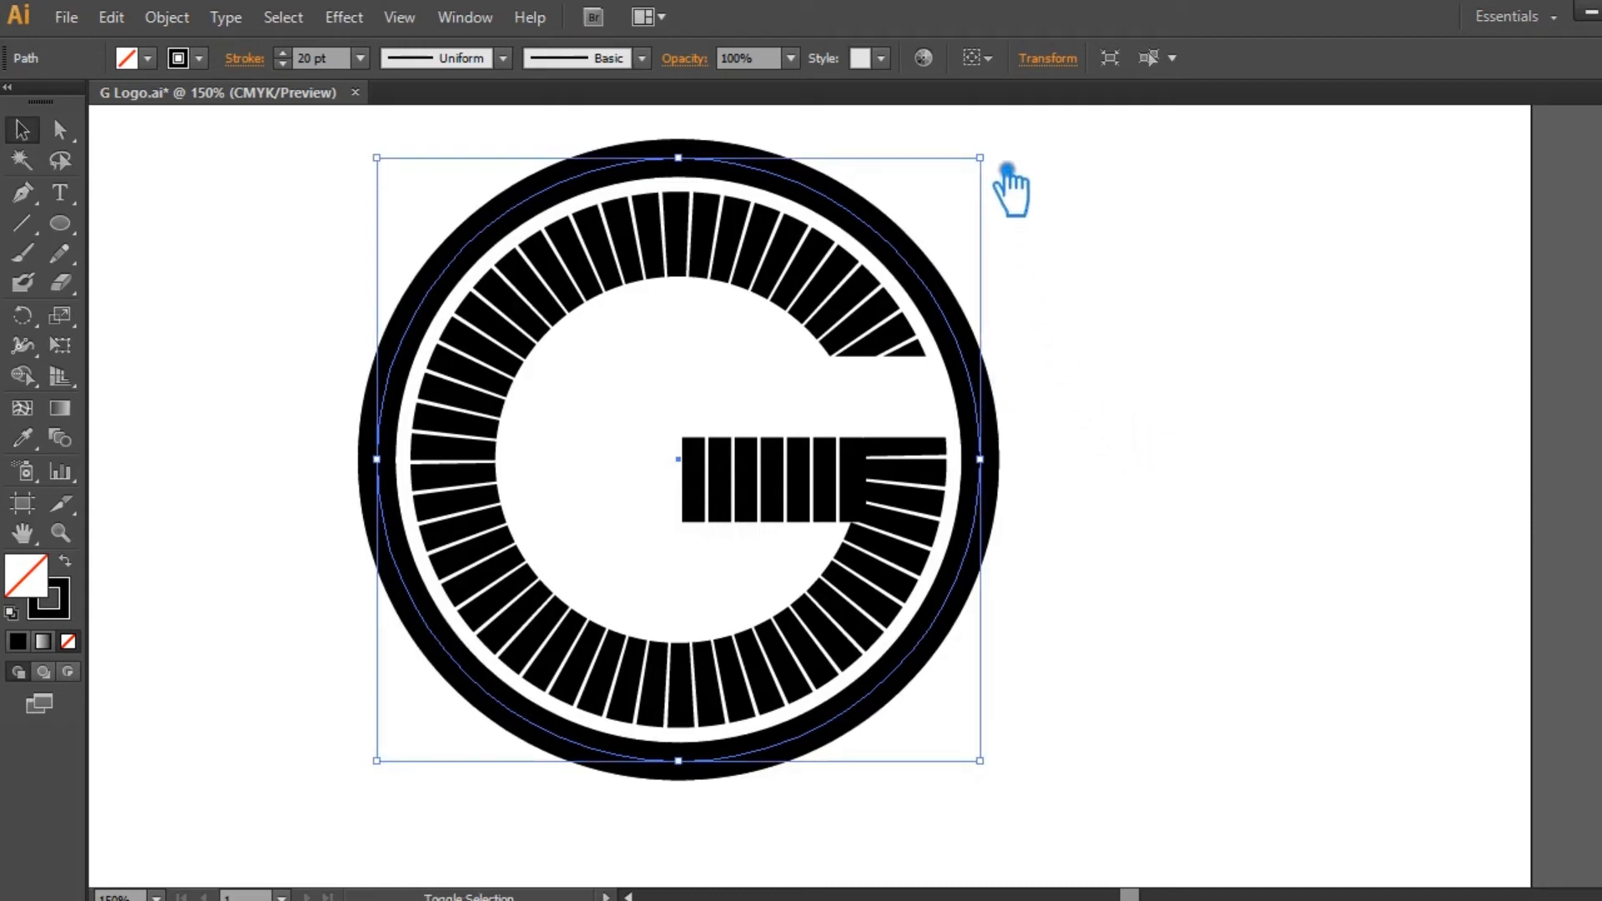
left_click_drag(1005, 167, 1037, 159)
Select both circles without the G and expand their strokes into filled shapes.
left_click(1160, 760)
left_click_drag(1136, 750, 344, 255)
left_click(1094, 361)
left_click_drag(1054, 347, 971, 406)
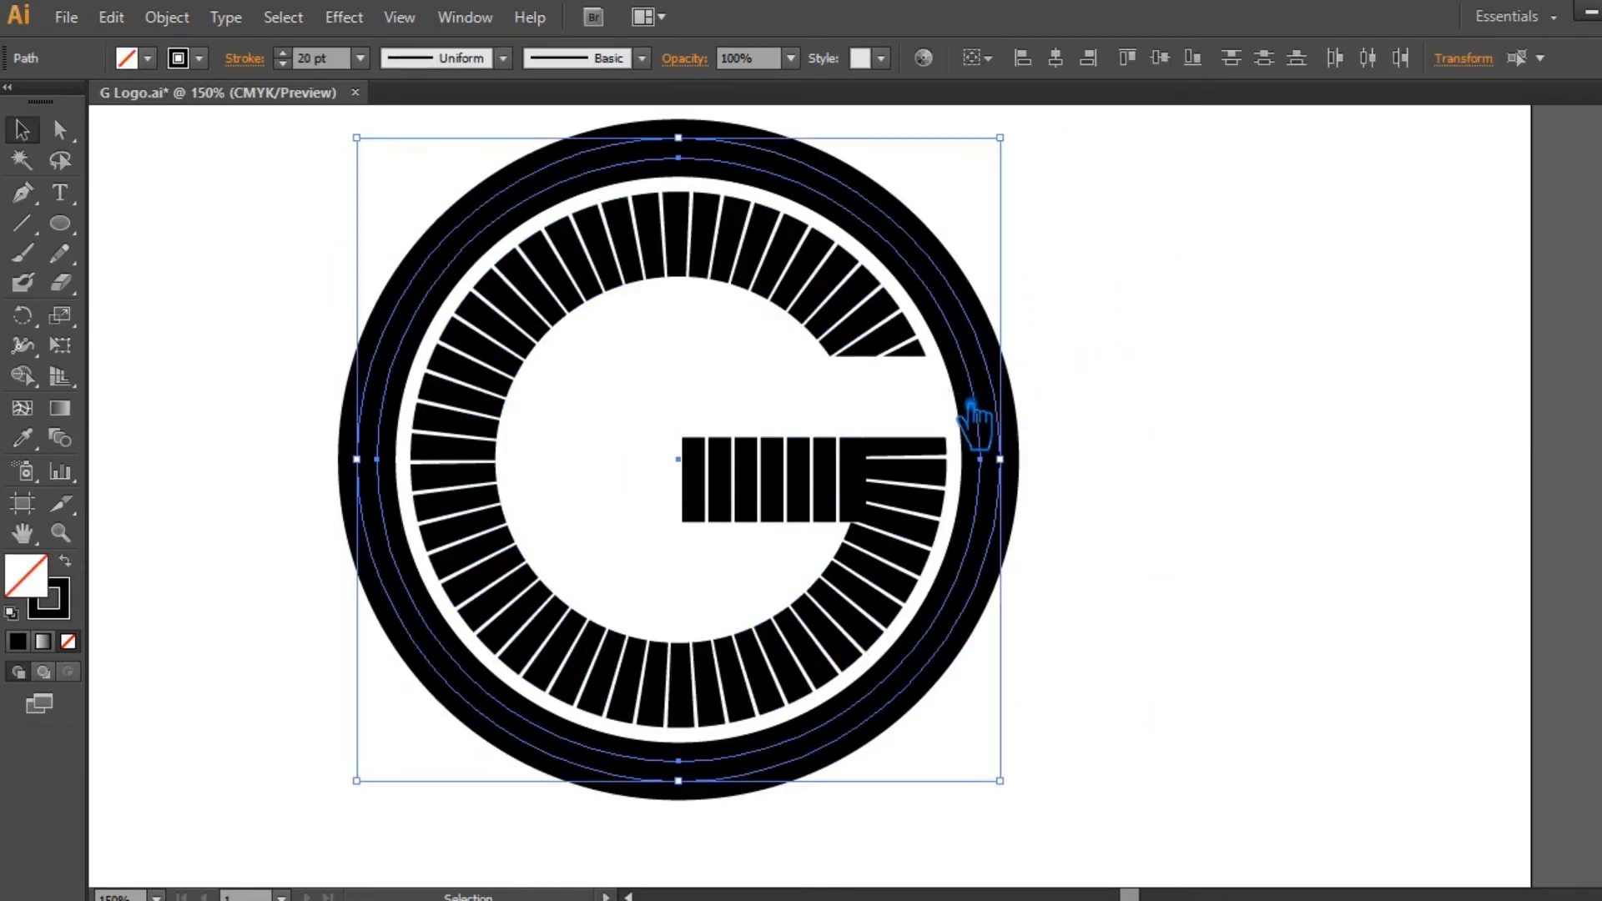
left_click(165, 20)
left_click(217, 284)
left_click(1210, 543)
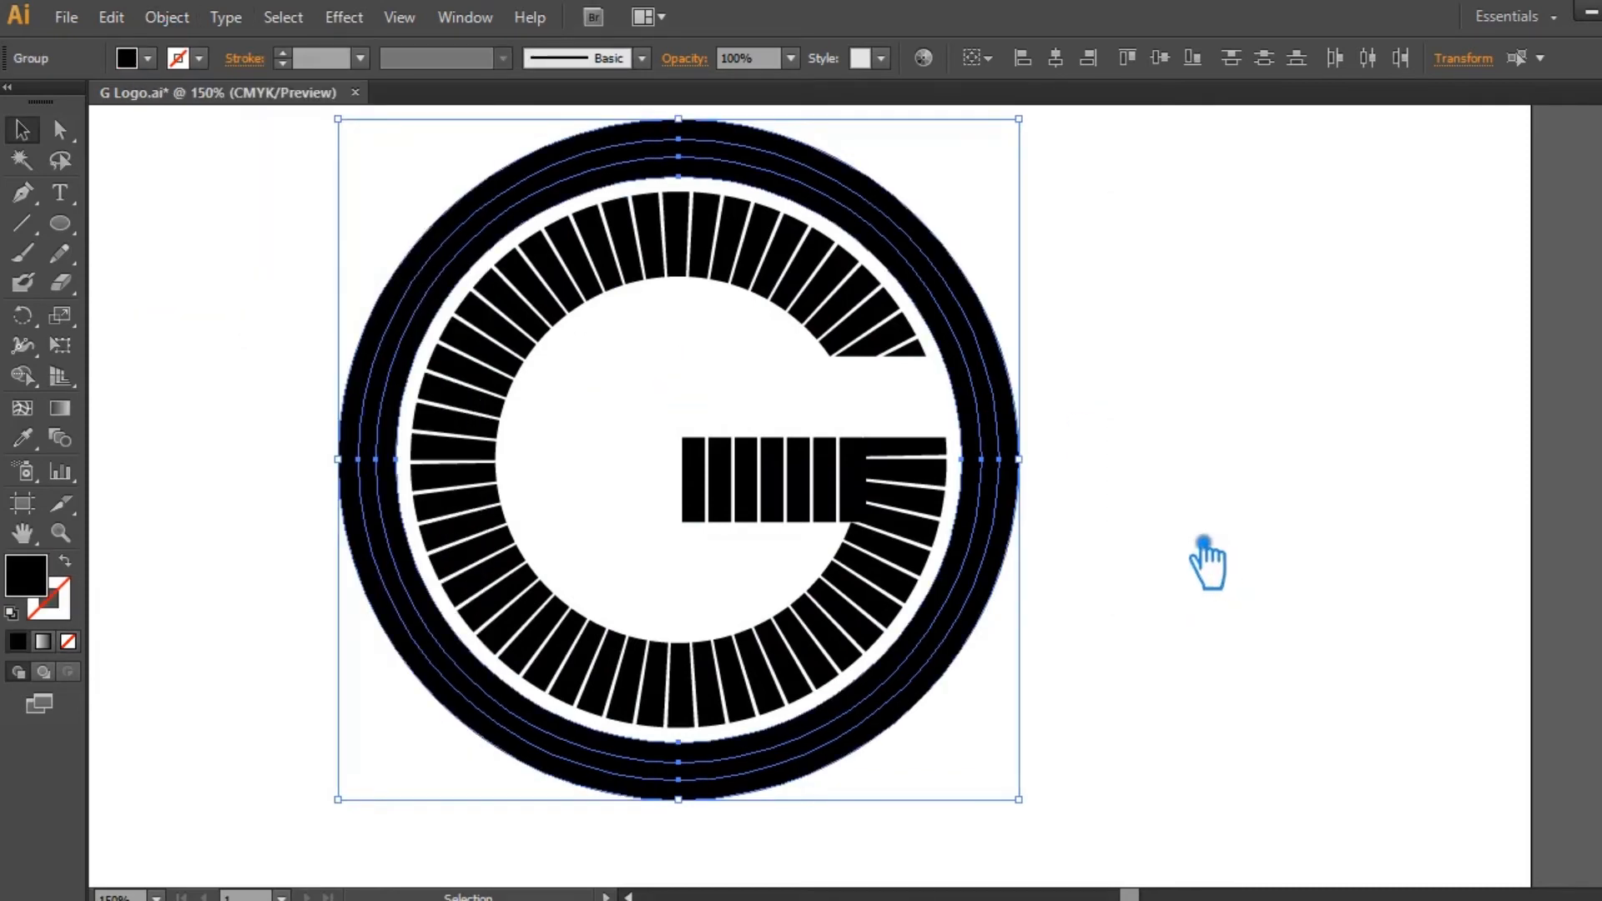
left_click(1158, 457)
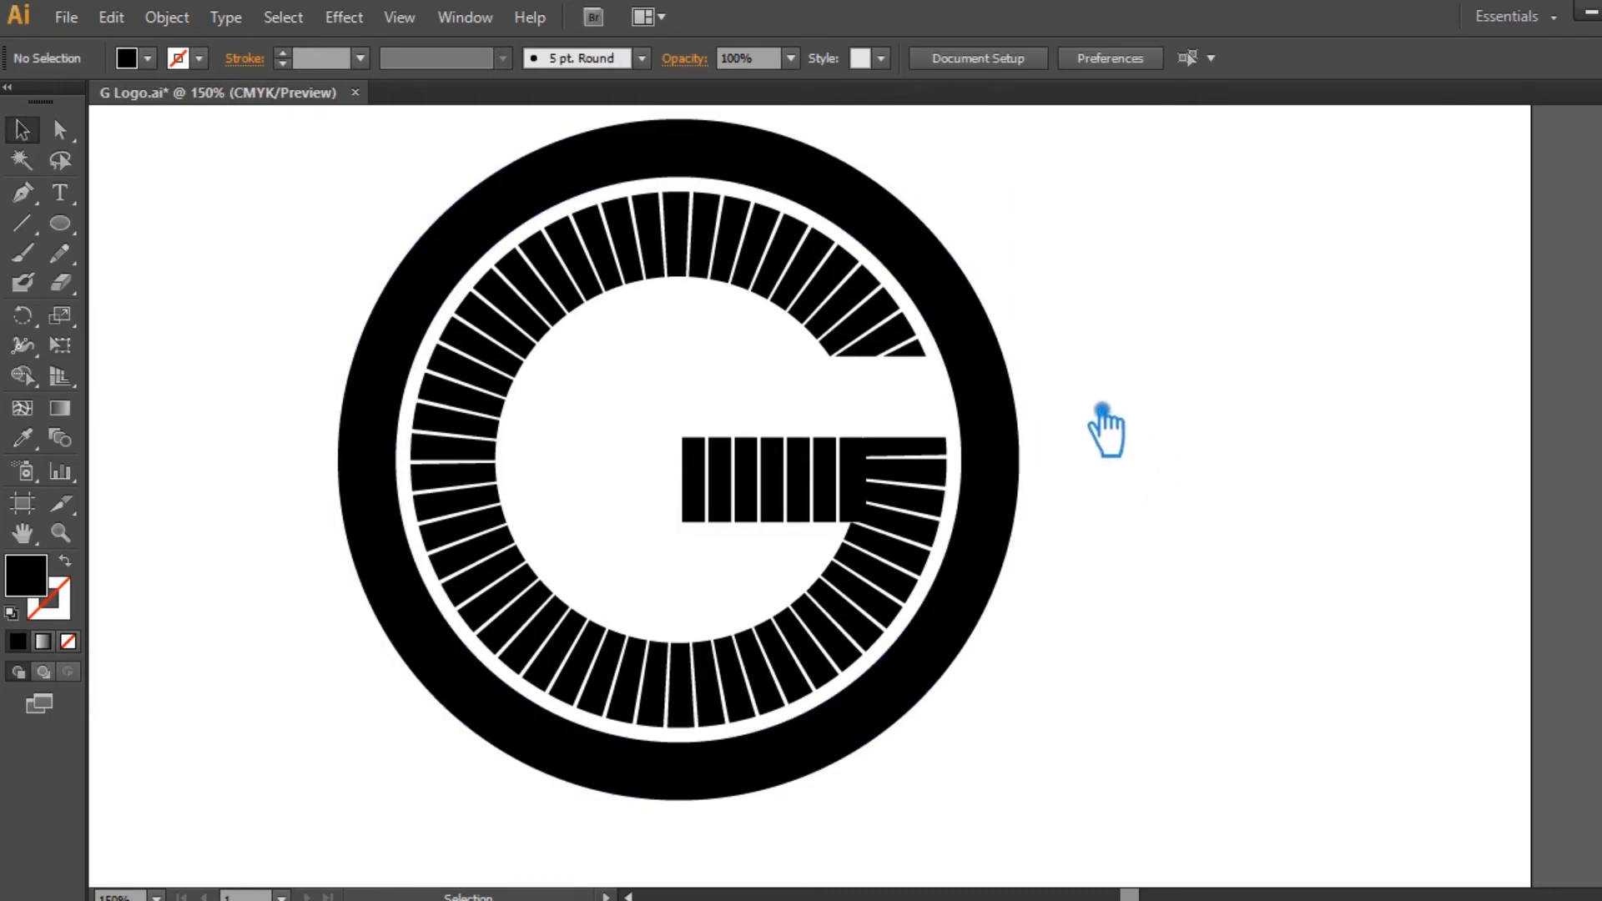
Divide the expanded overlapping circles with Pathfinder and ungroup the resulting rings.
left_click(1023, 412)
left_click(1119, 412)
left_click(990, 406)
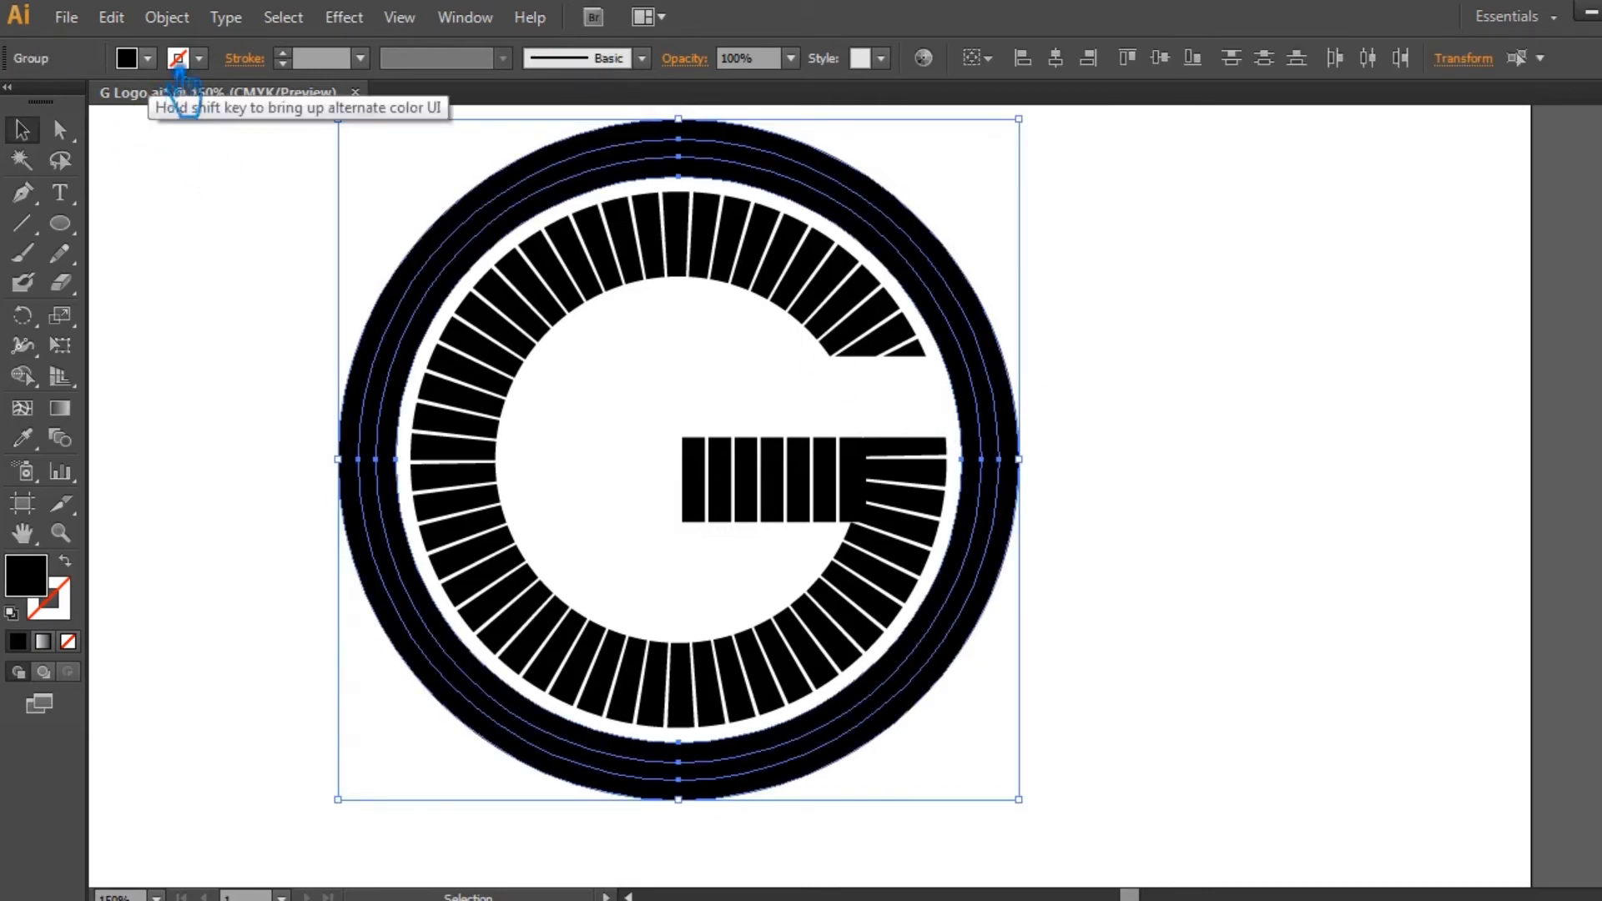
key("ctrl+shift+F9")
left_click(1394, 730)
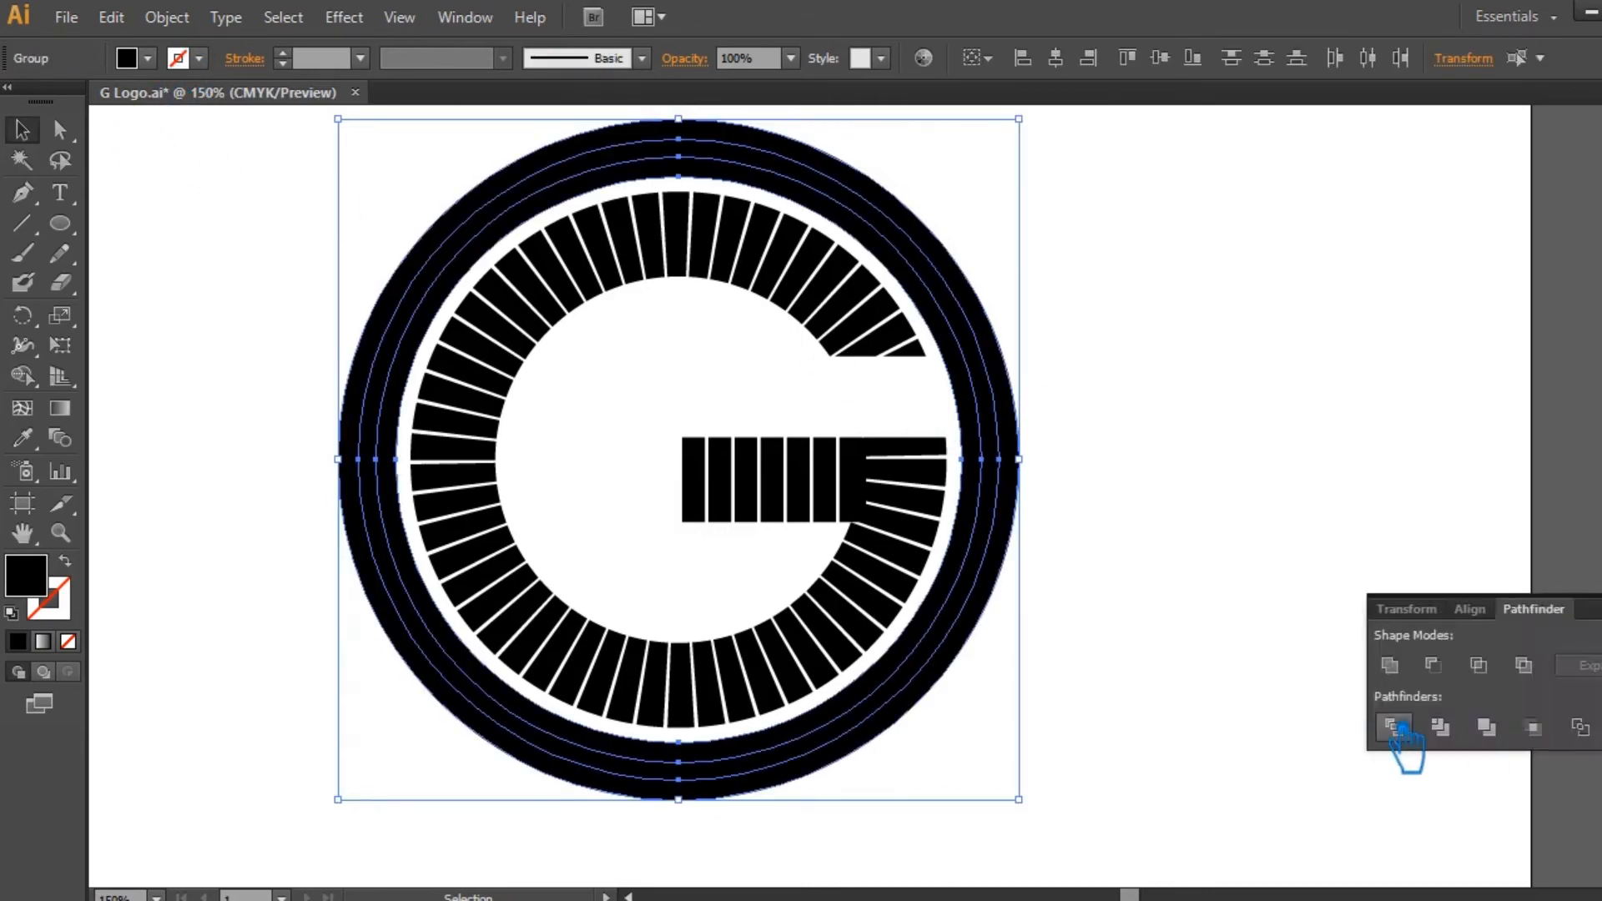
key("ctrl+shift+F9")
left_click(1040, 420)
right_click(986, 389)
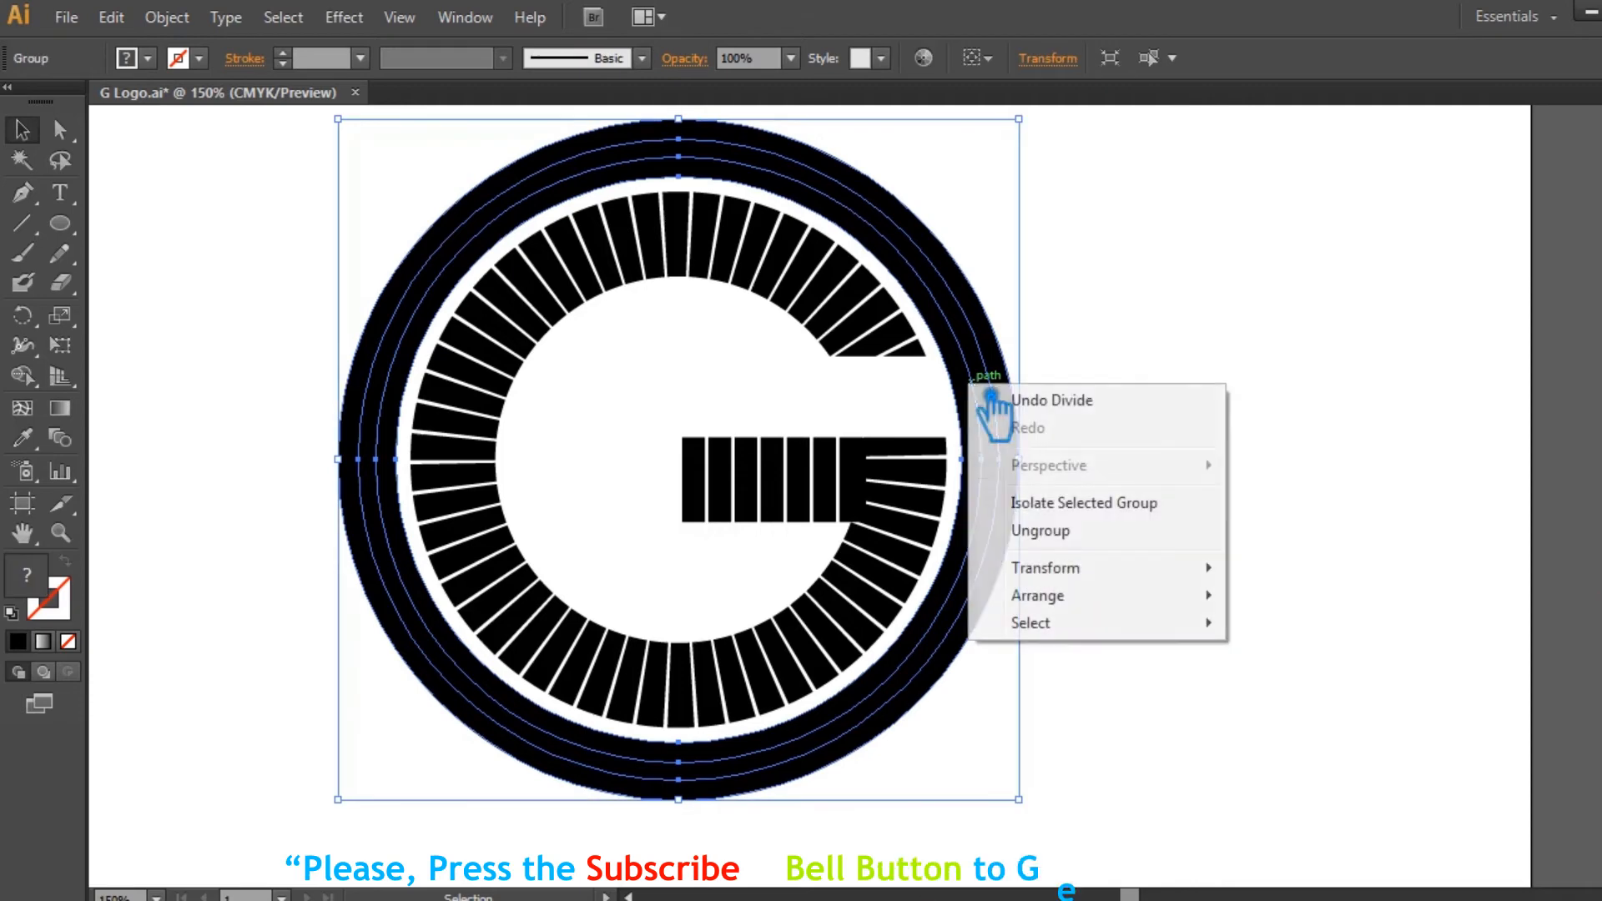
left_click(1022, 533)
Try deleting the middle ring where the two circles overlap and undo the deletion.
left_click(1102, 469)
left_click(1006, 437)
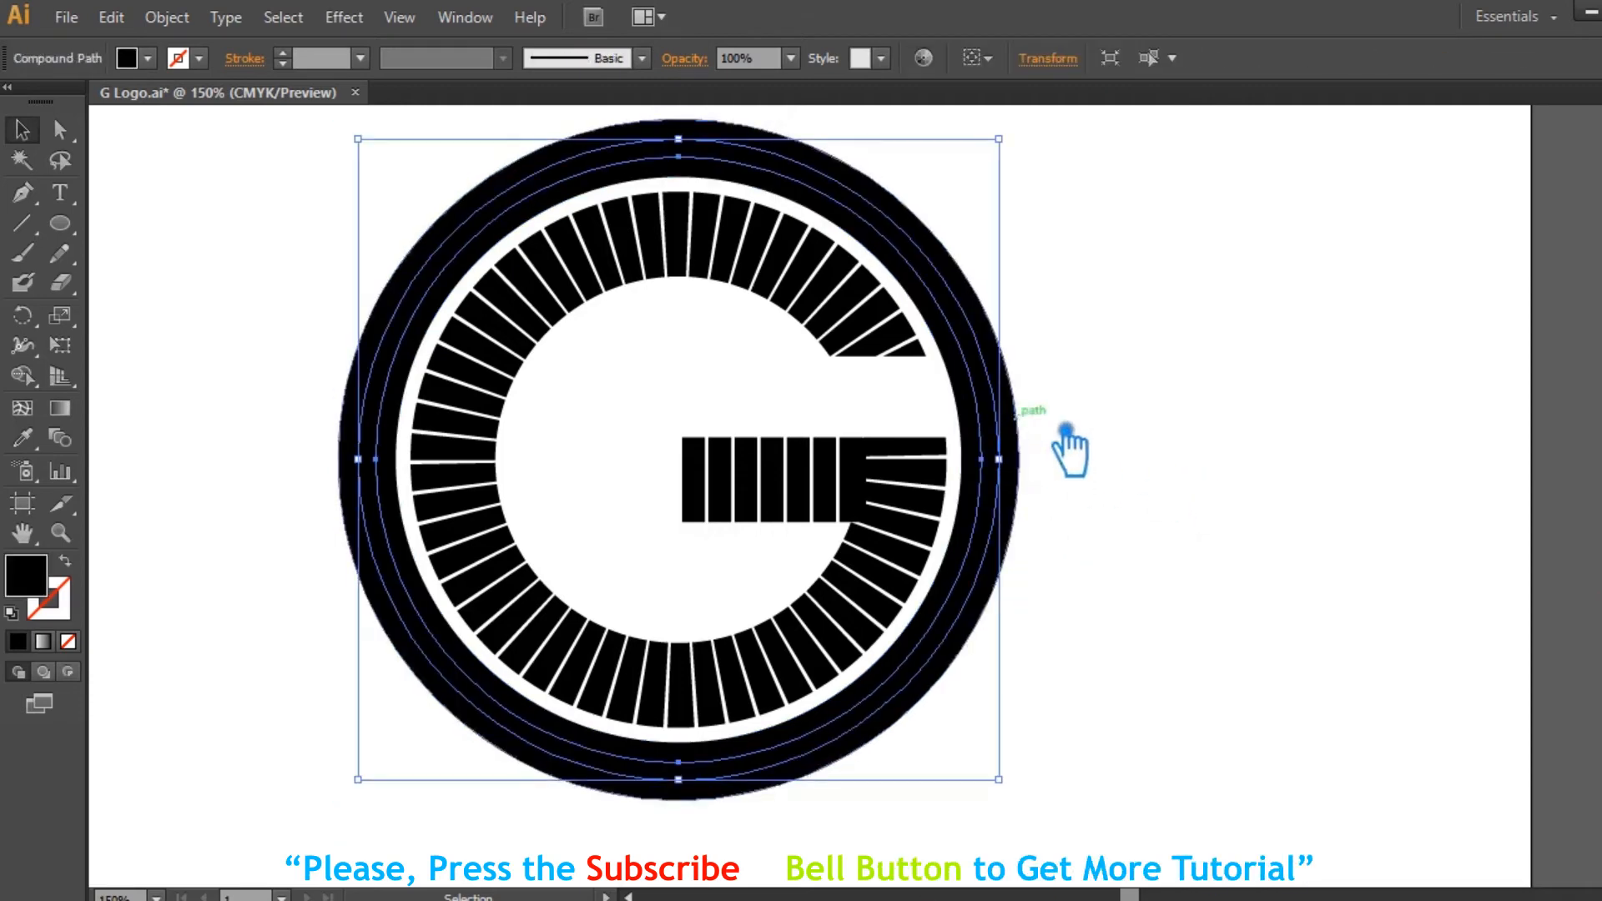
key("Delete")
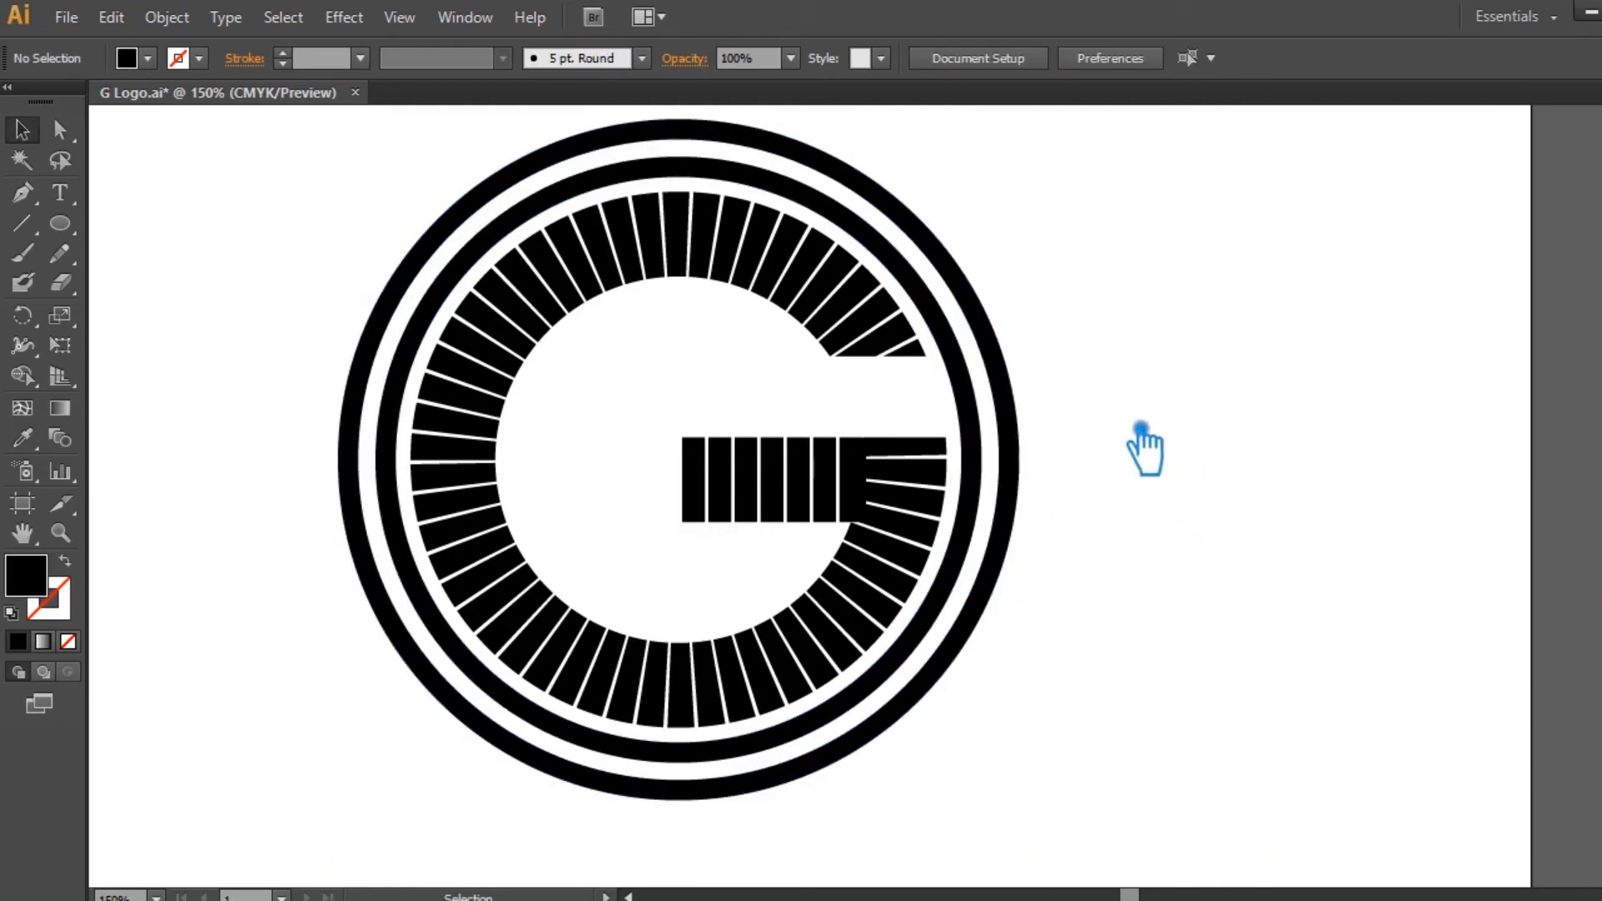
key("ctrl+z")
Fill the innermost of the three rings with the dark brown 7C653C.
left_click(1165, 453)
left_click(1018, 380)
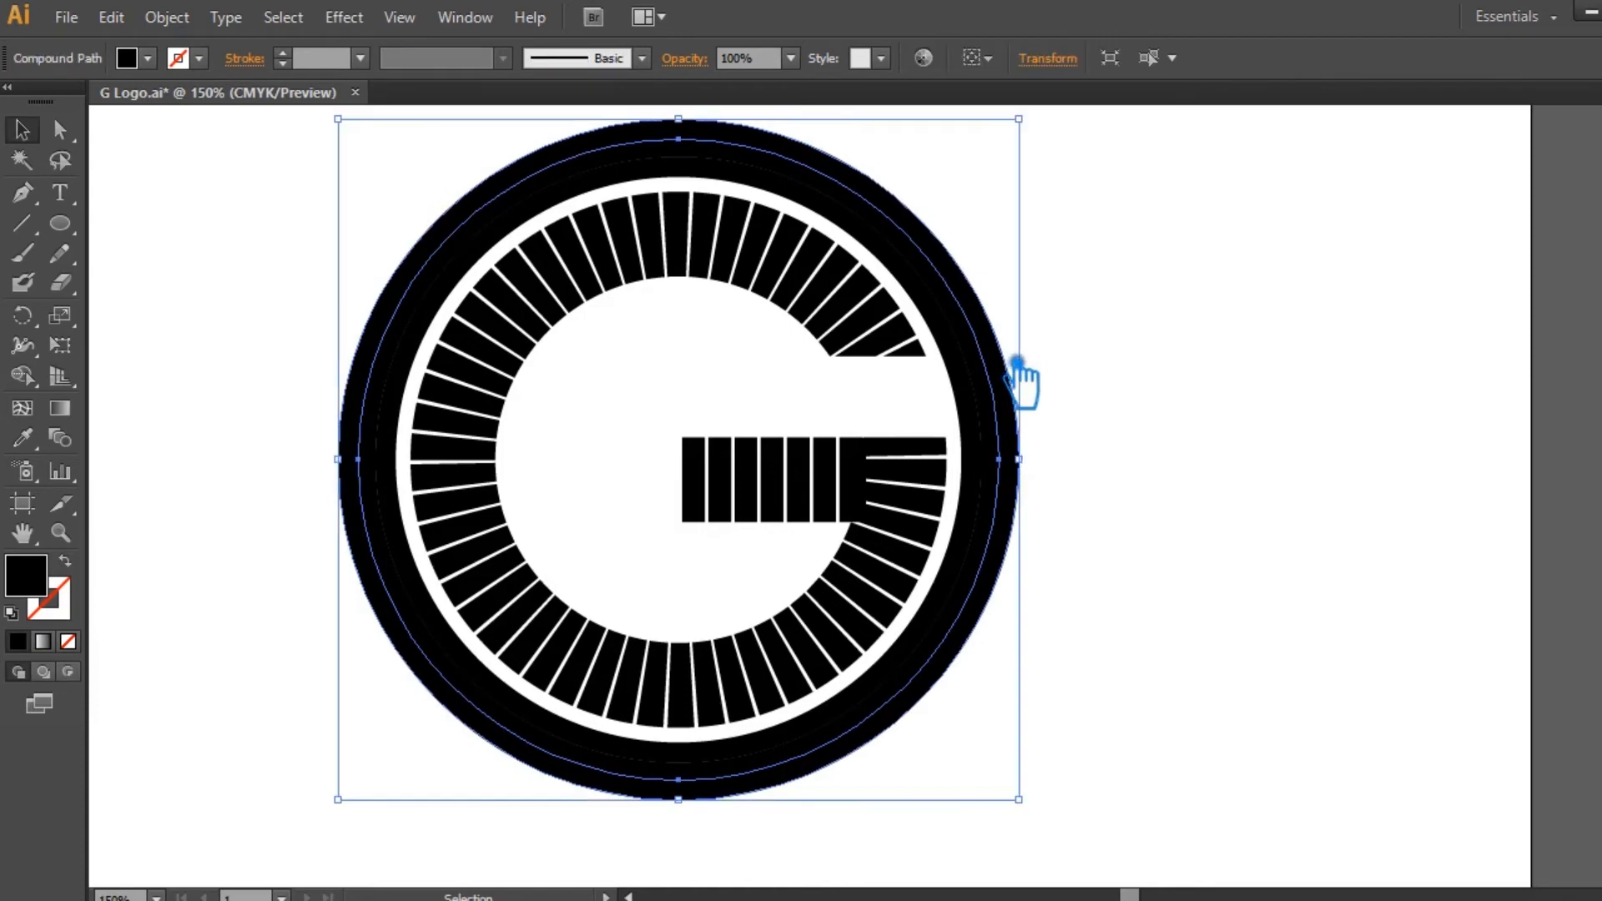
left_click(1137, 404)
left_click(956, 366)
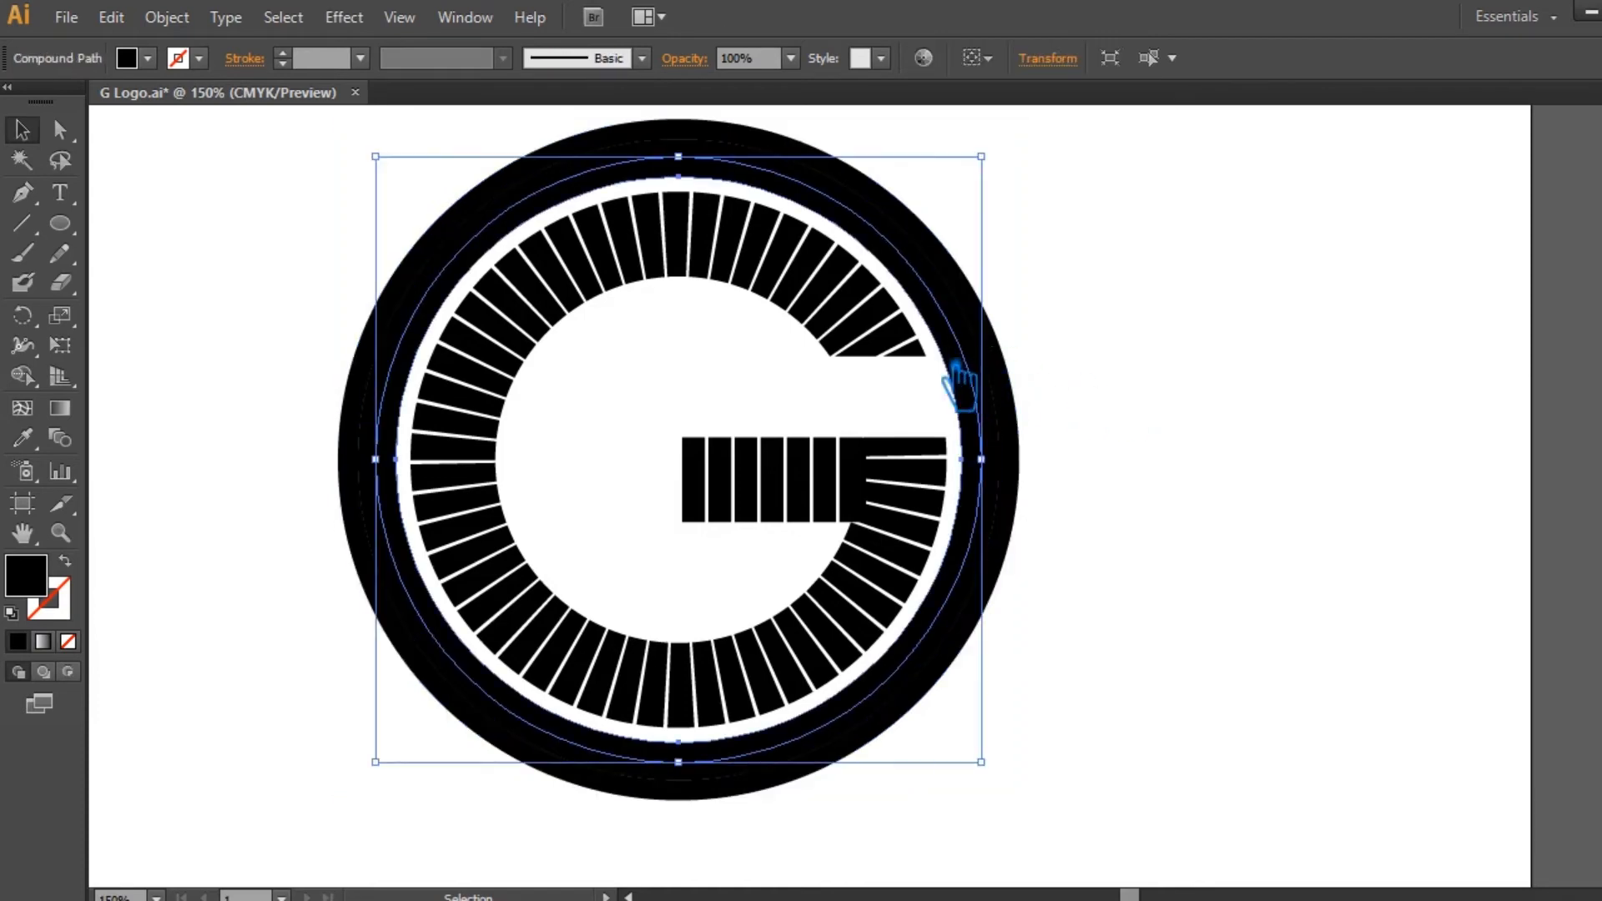
double_click(60, 584)
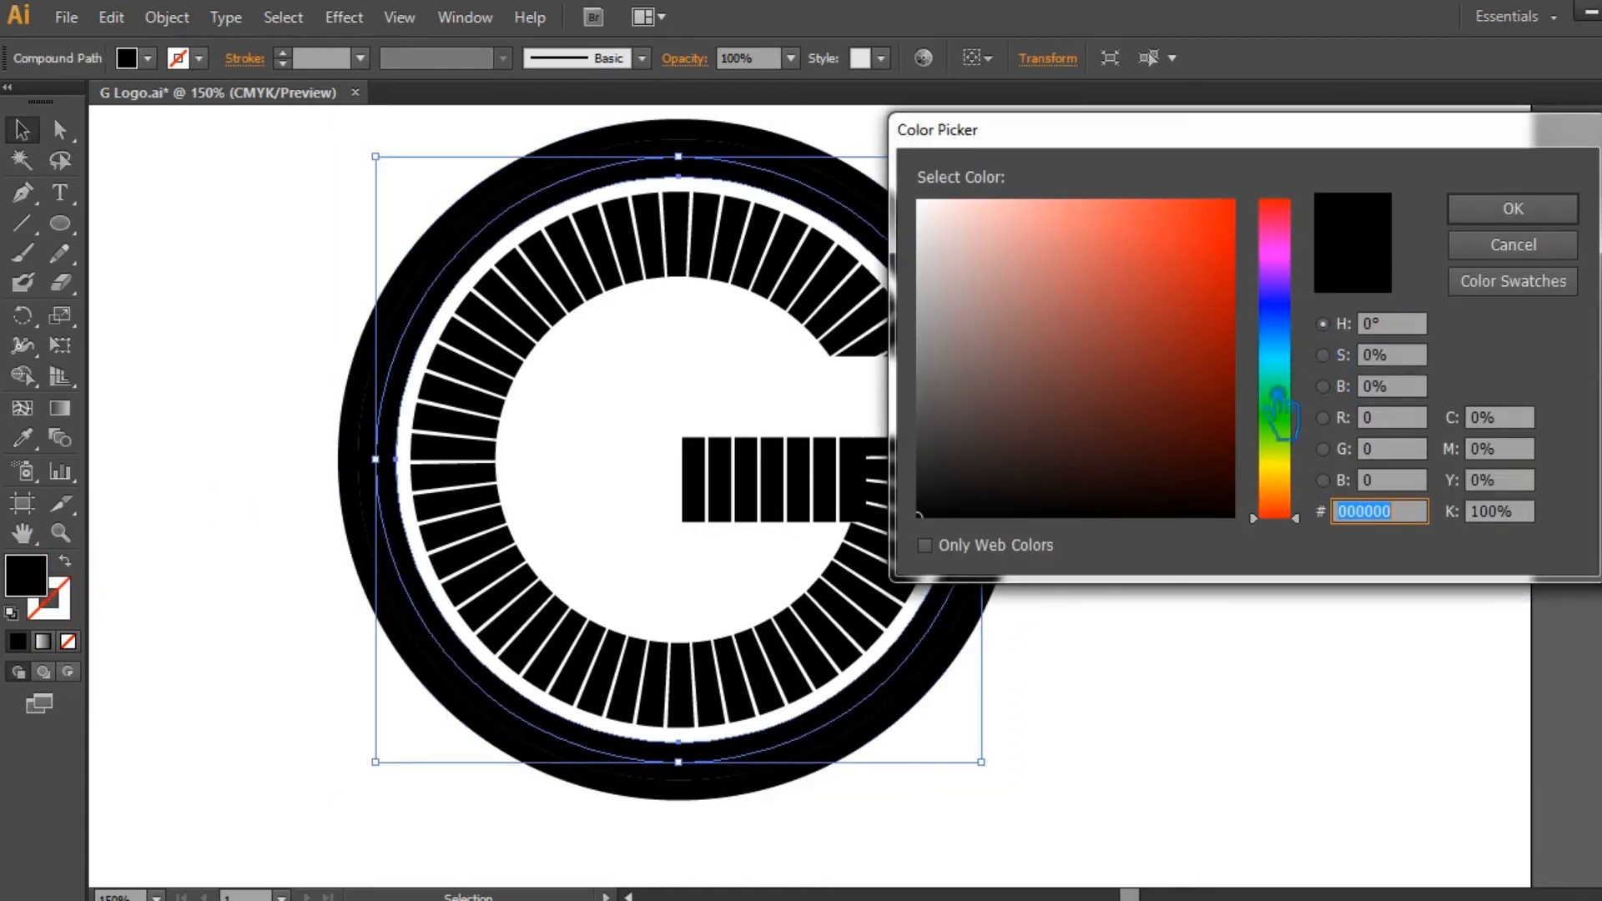
left_click(1289, 473)
left_click(1302, 484)
left_click_drag(1093, 443, 1099, 378)
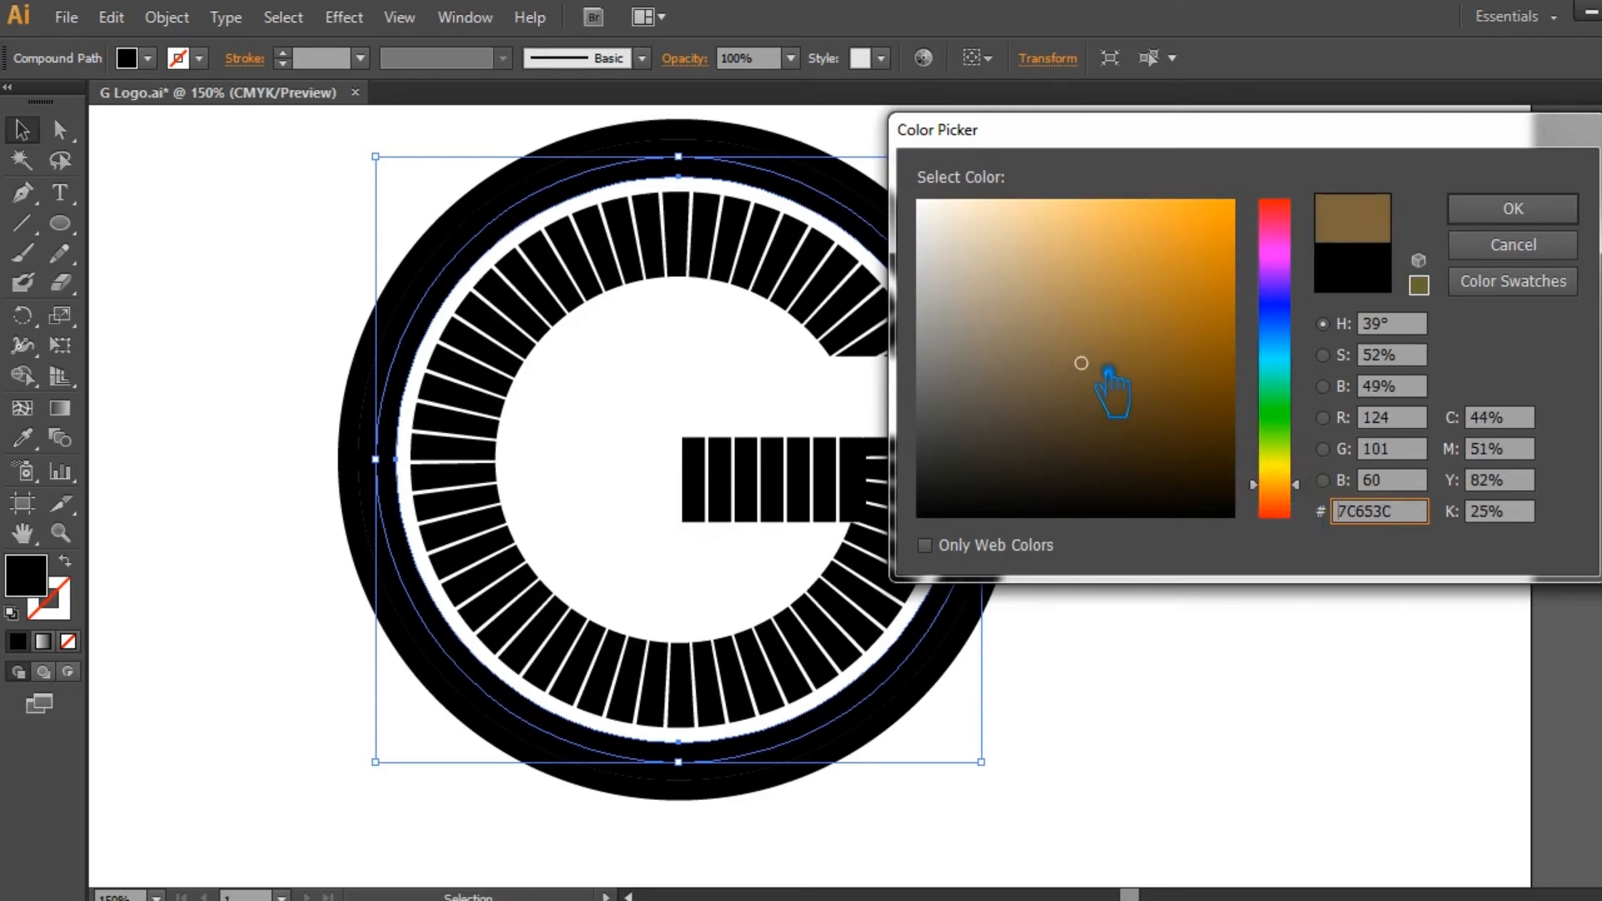
left_click(1513, 209)
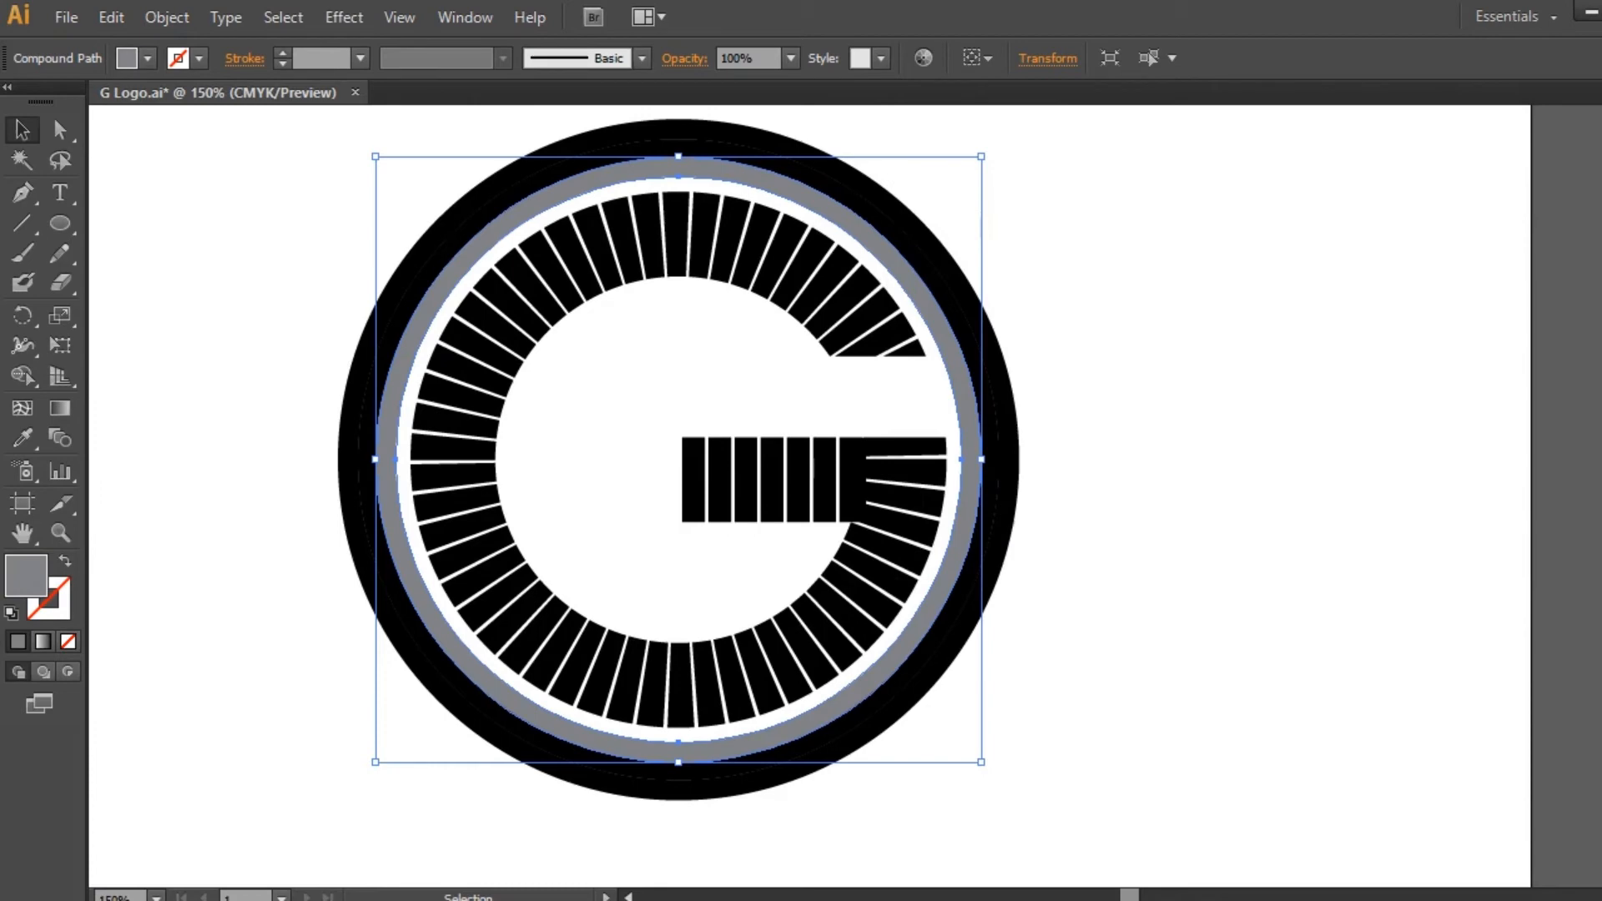
key("F6")
left_click(1598, 107)
left_click(1509, 185)
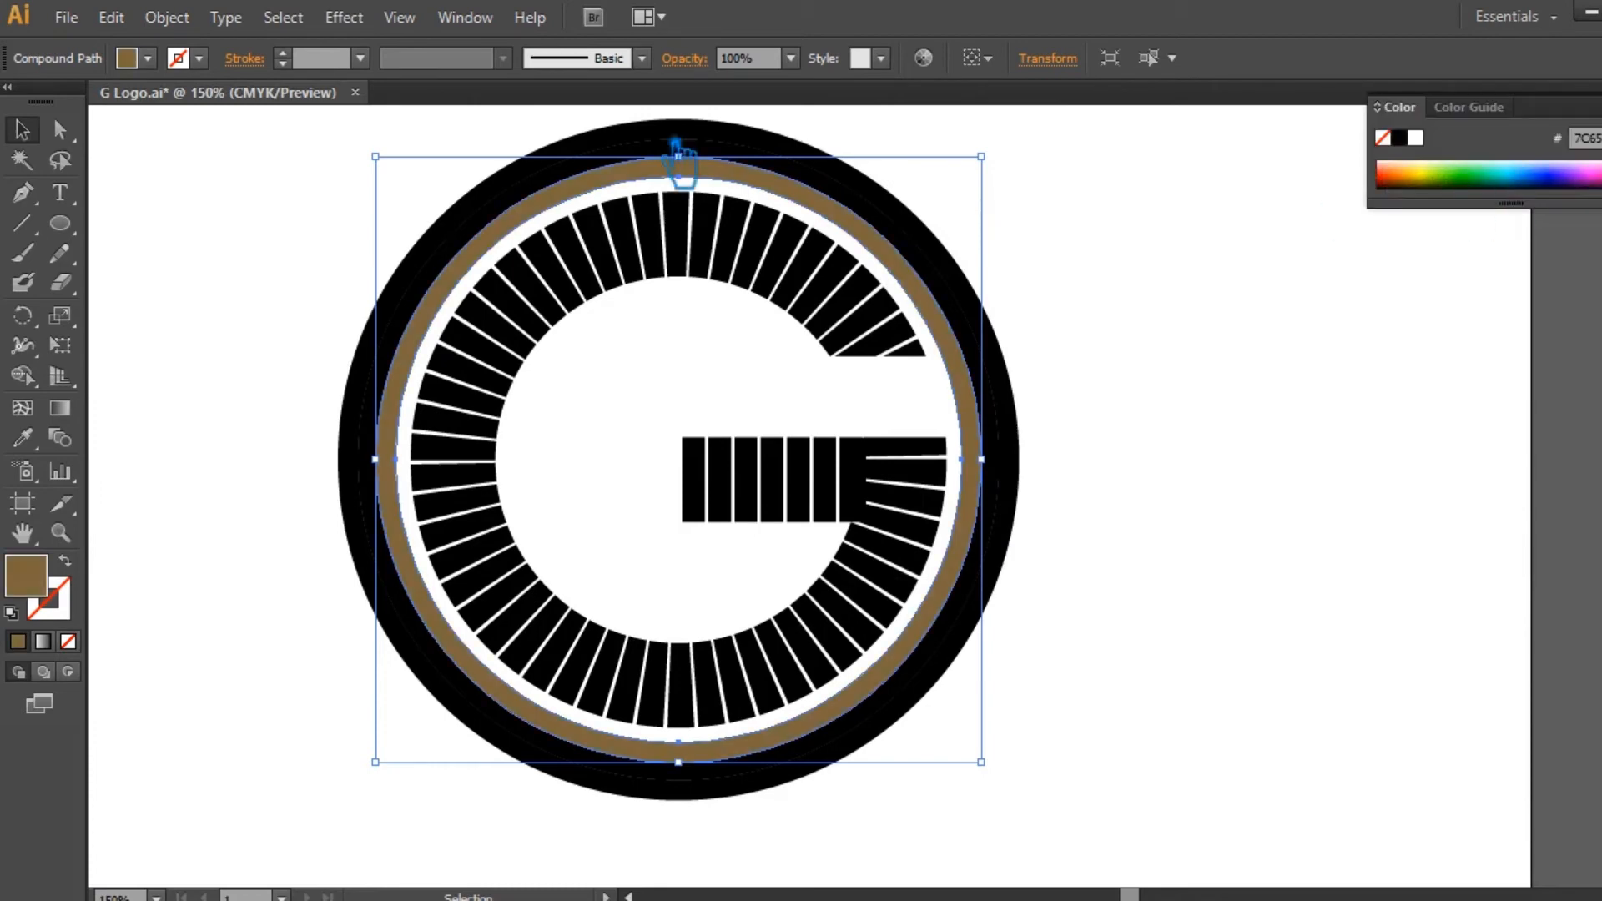
Copy the innermost ring's brown fill onto the middle ring with the Eyedropper.
left_click(1055, 315)
left_click(962, 311)
key("i")
left_click(918, 278)
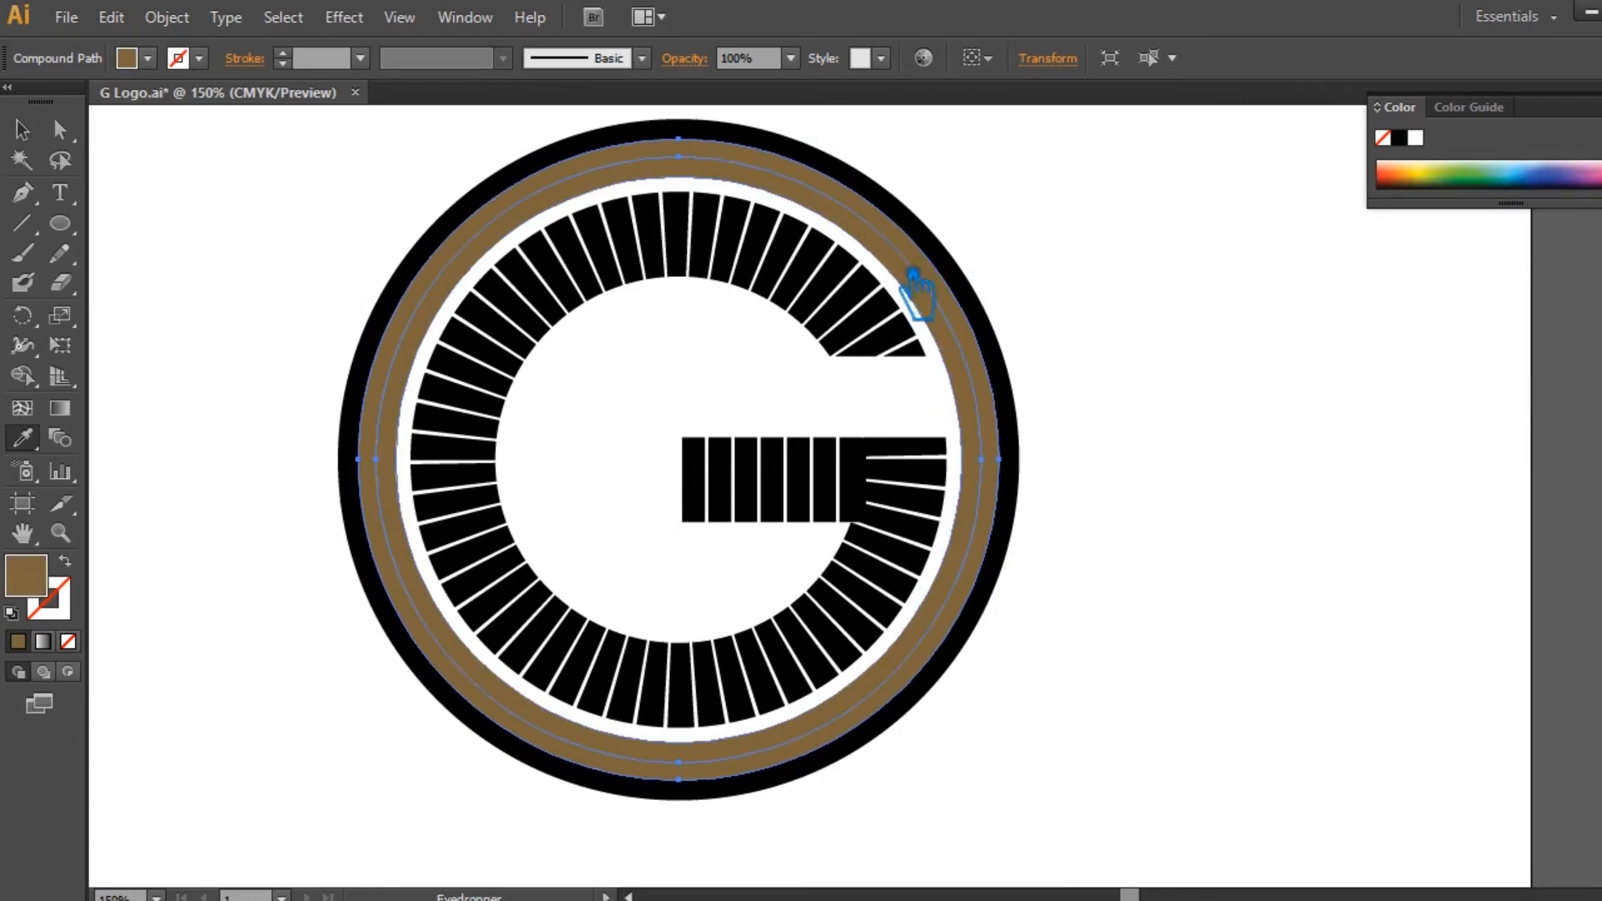
Try a lighter, more saturated brown on the middle ring and undo the color change.
double_click(40, 587)
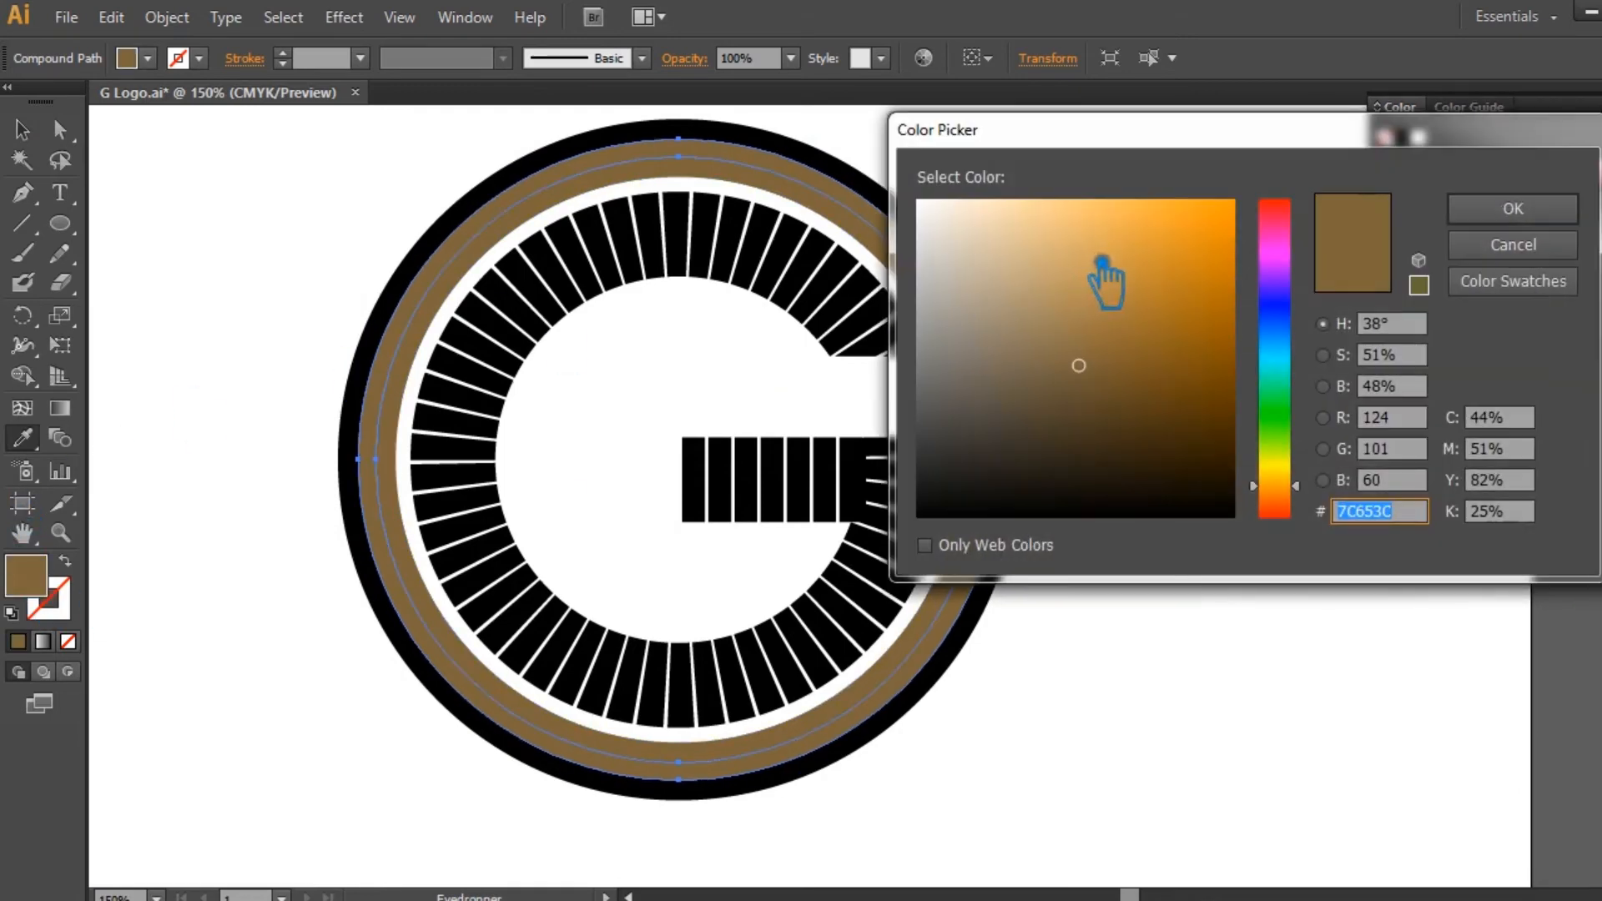
left_click(1116, 324)
left_click(1513, 210)
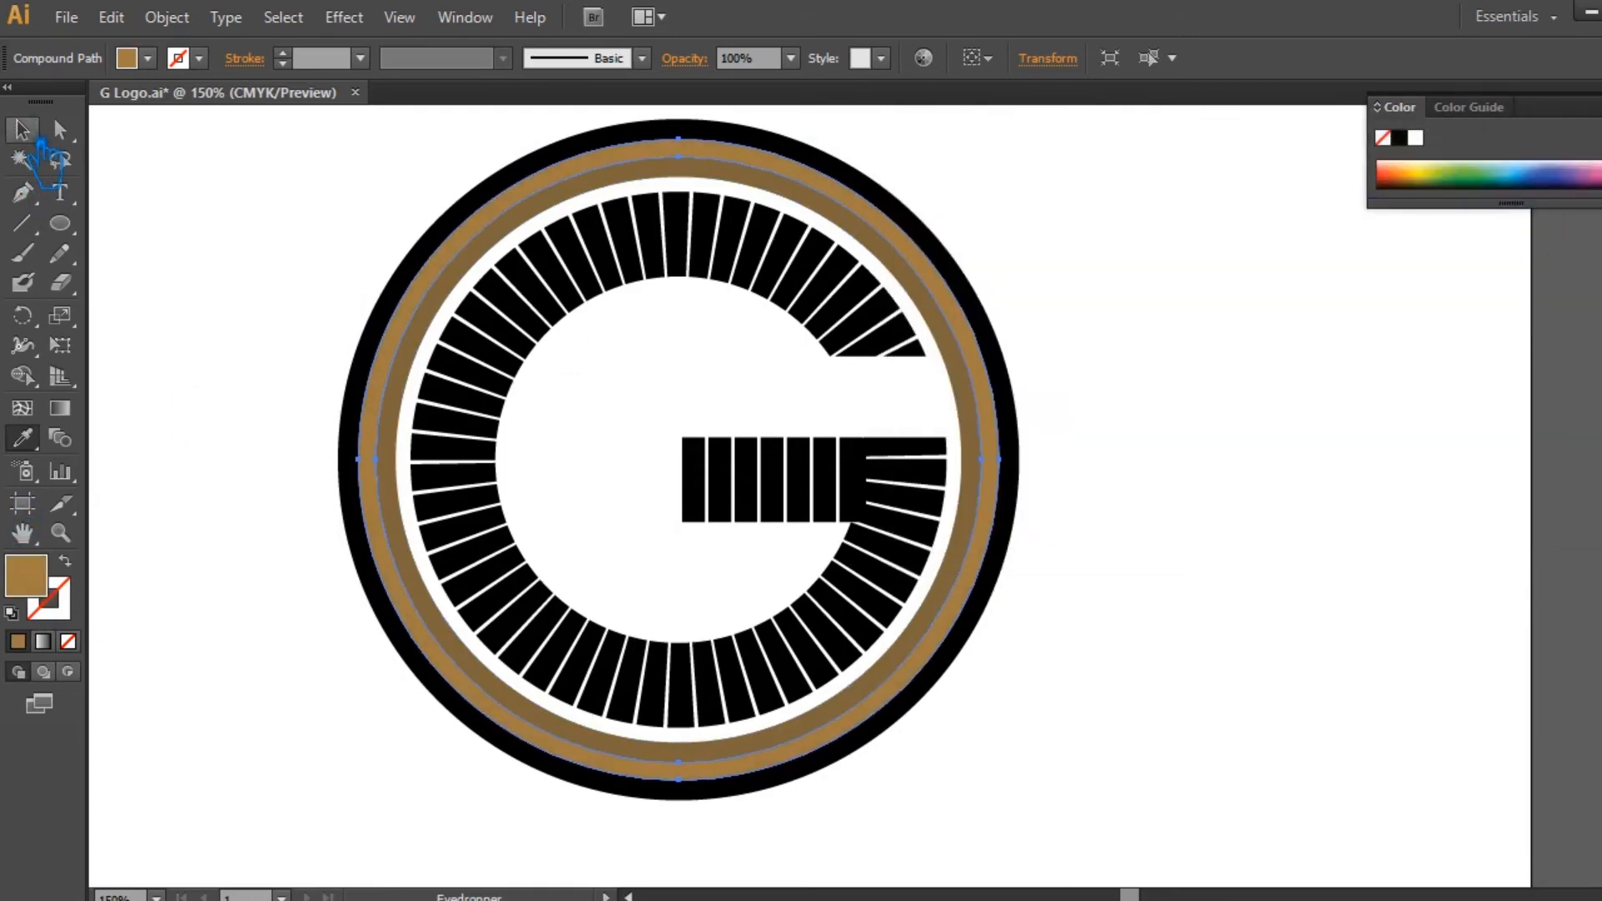
left_click(937, 224)
left_click(923, 243)
left_click(23, 437)
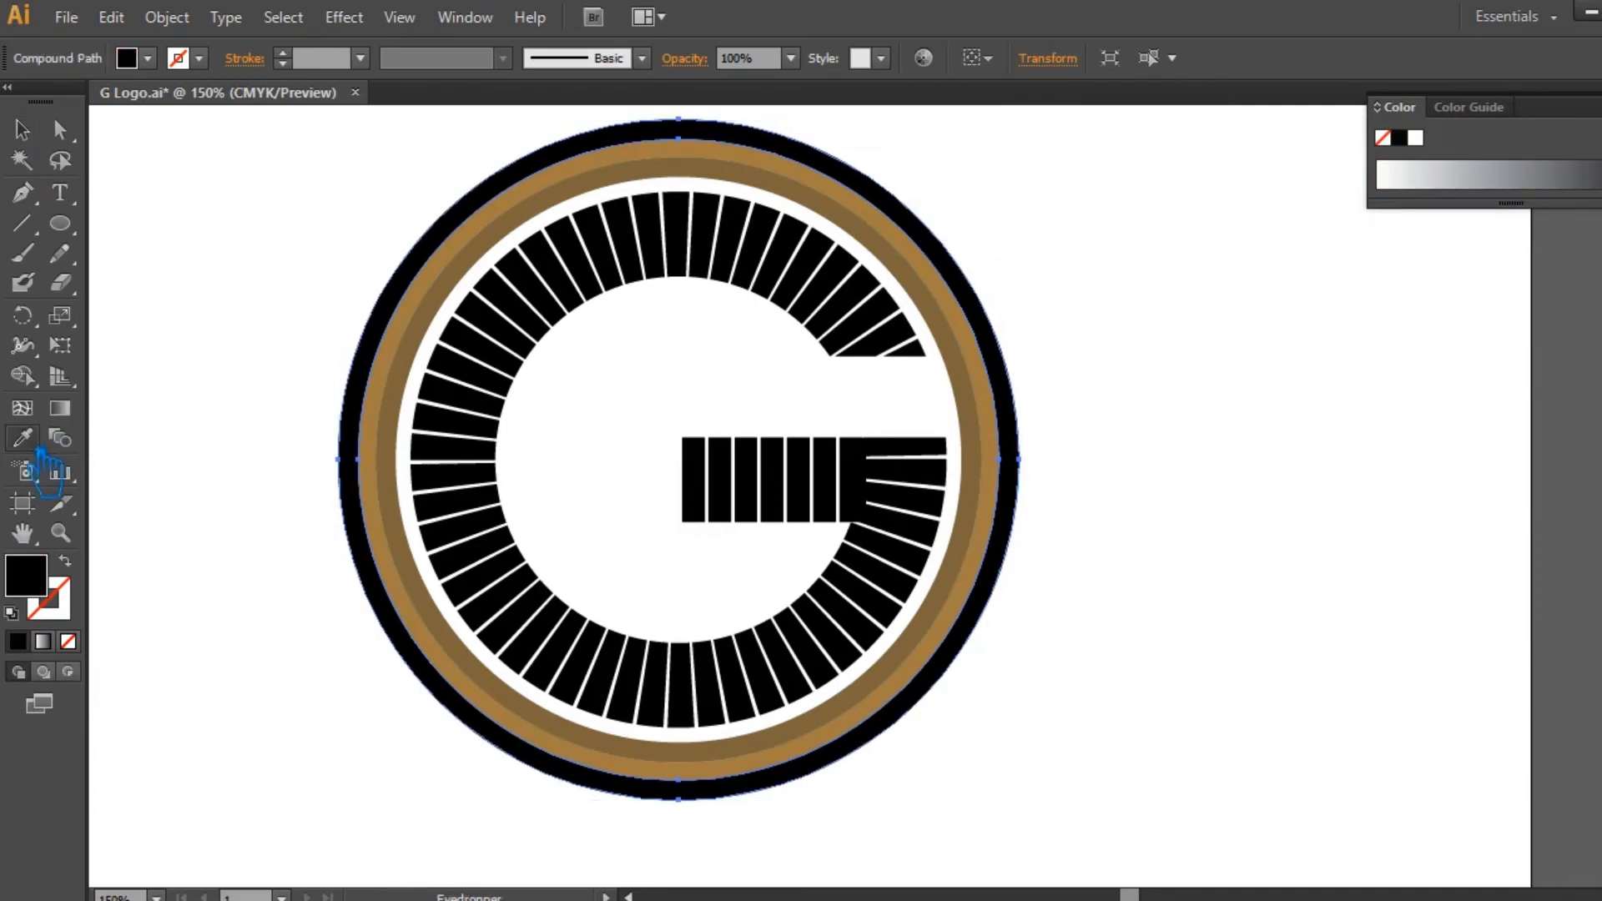
key("ctrl+z")
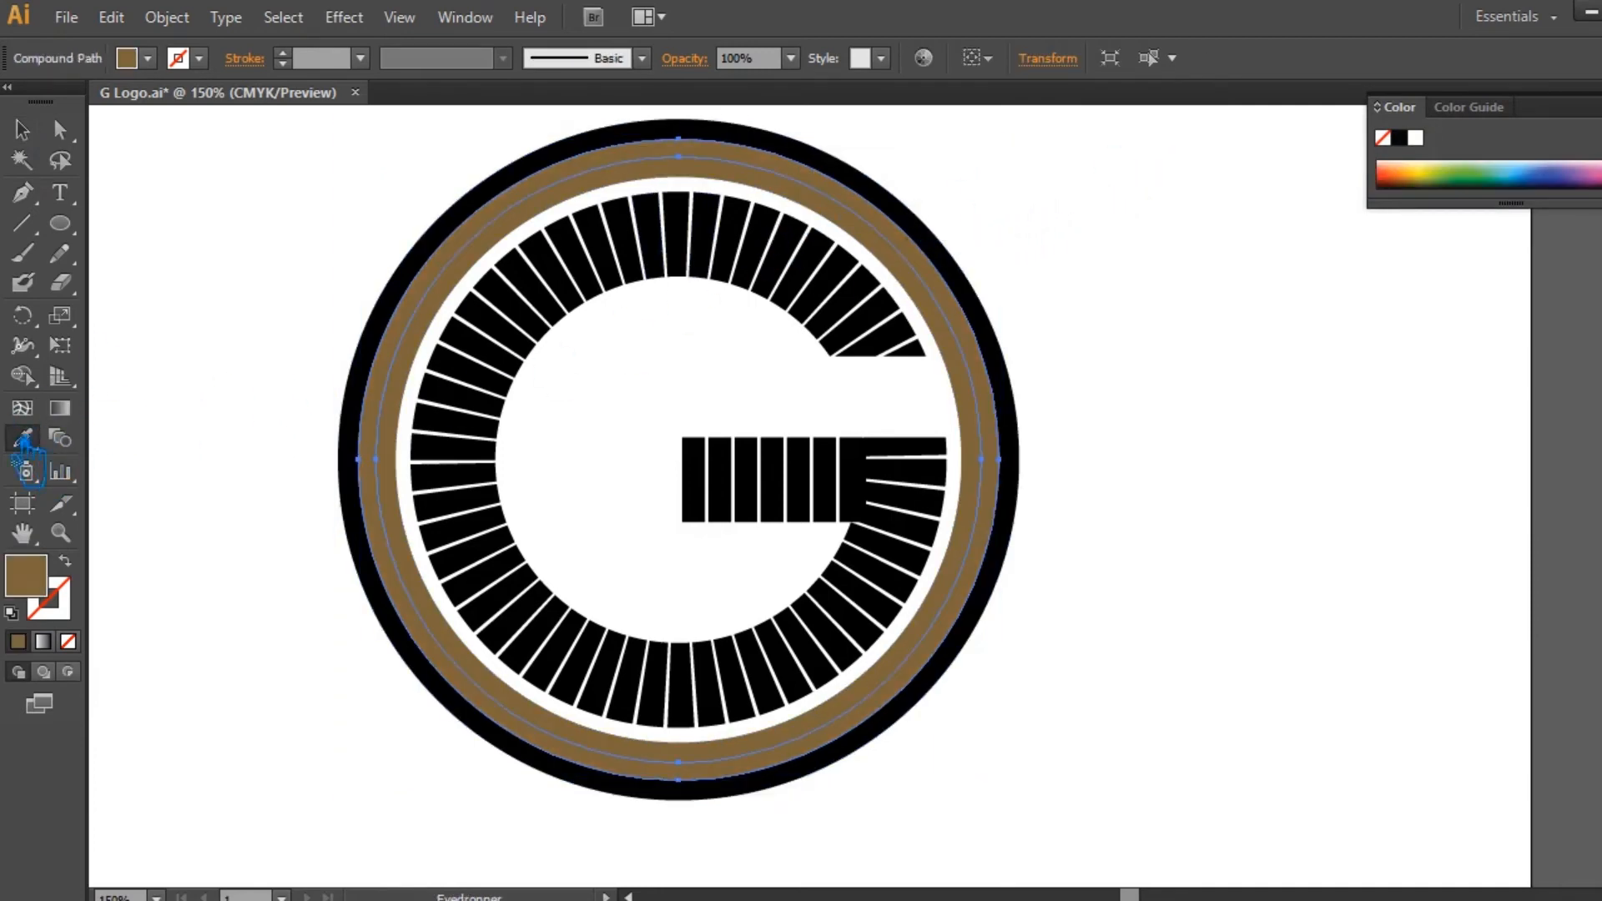
Fill the middle ring with the lighter brown 99825C.
double_click(59, 591)
left_click(1069, 337)
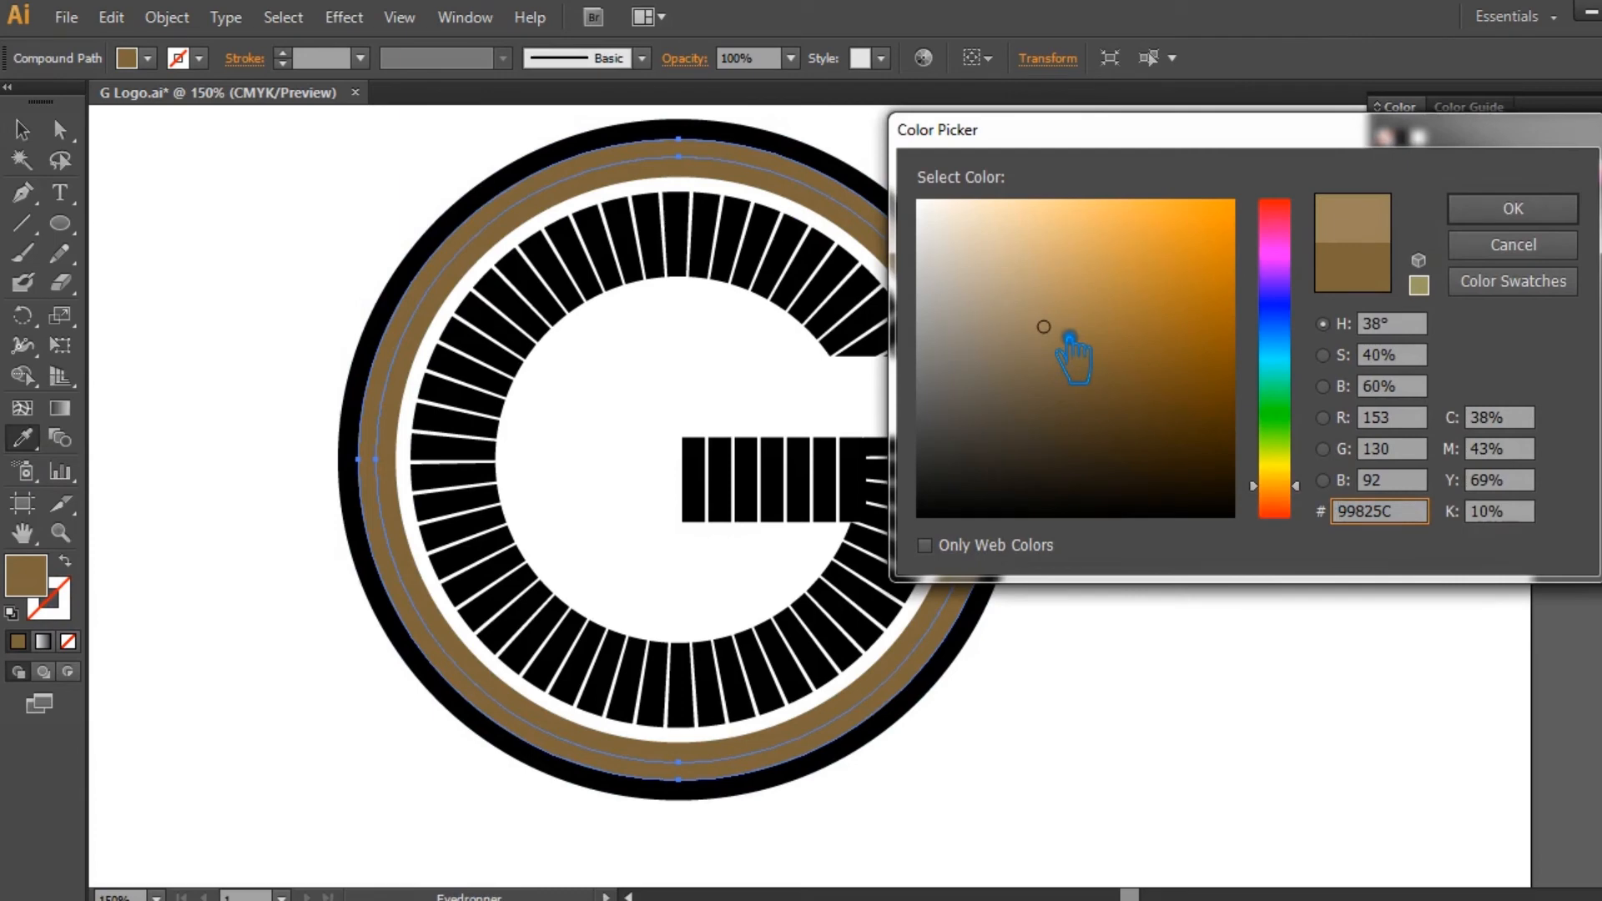
left_click(1513, 208)
Apply the middle ring's brown to the outermost ring with the Eyedropper and lighten it to a pale tan.
key("v")
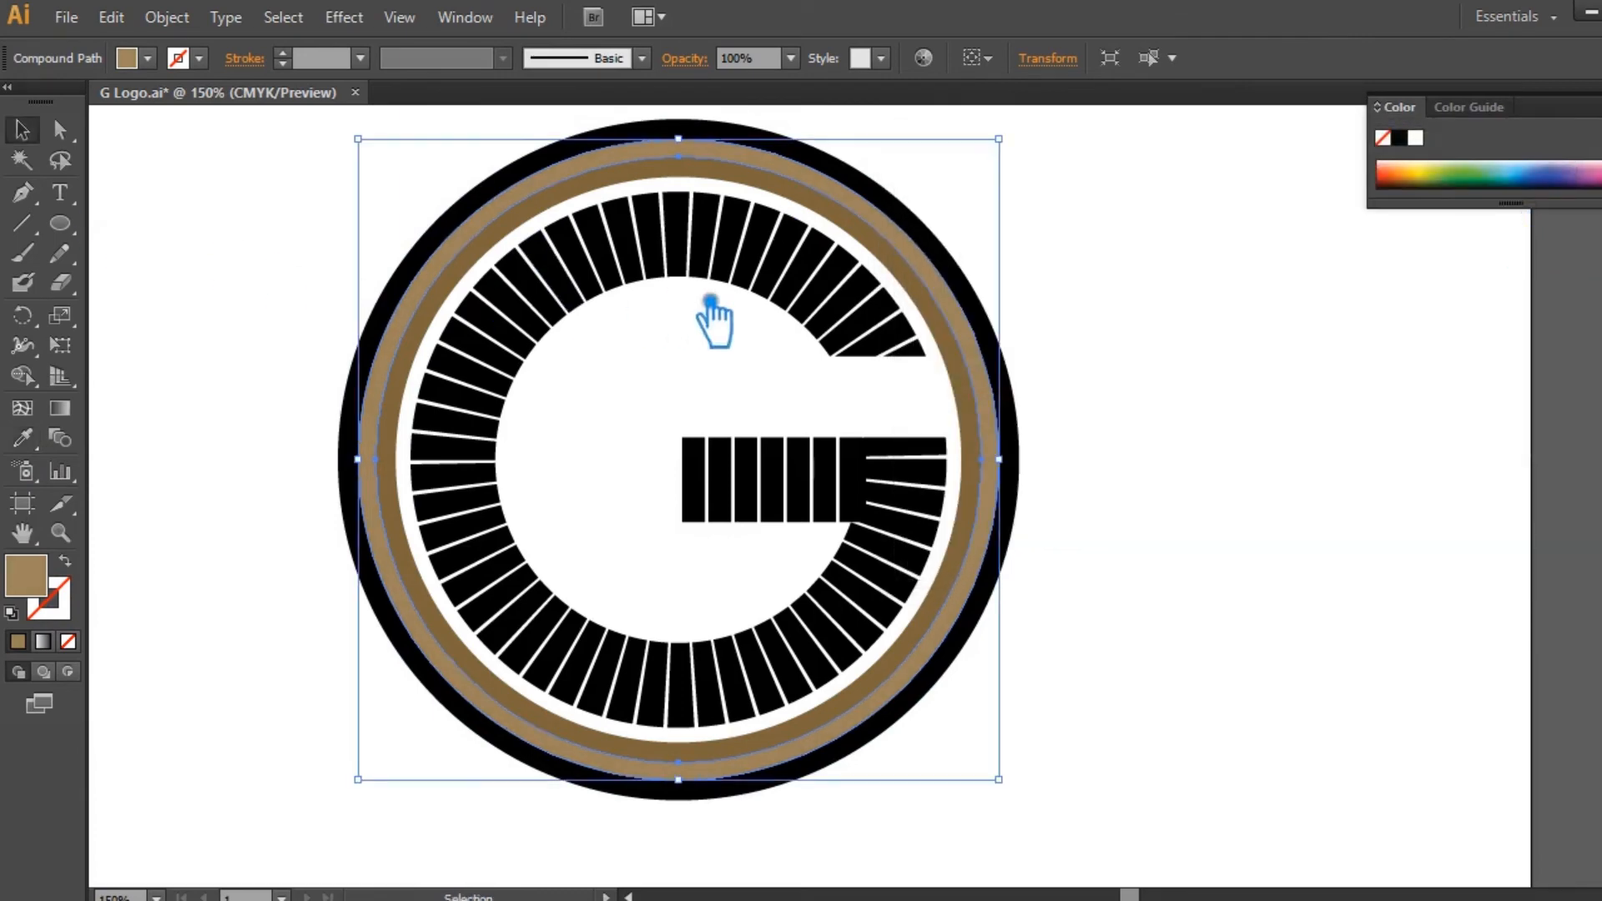
left_click(954, 264)
key("i")
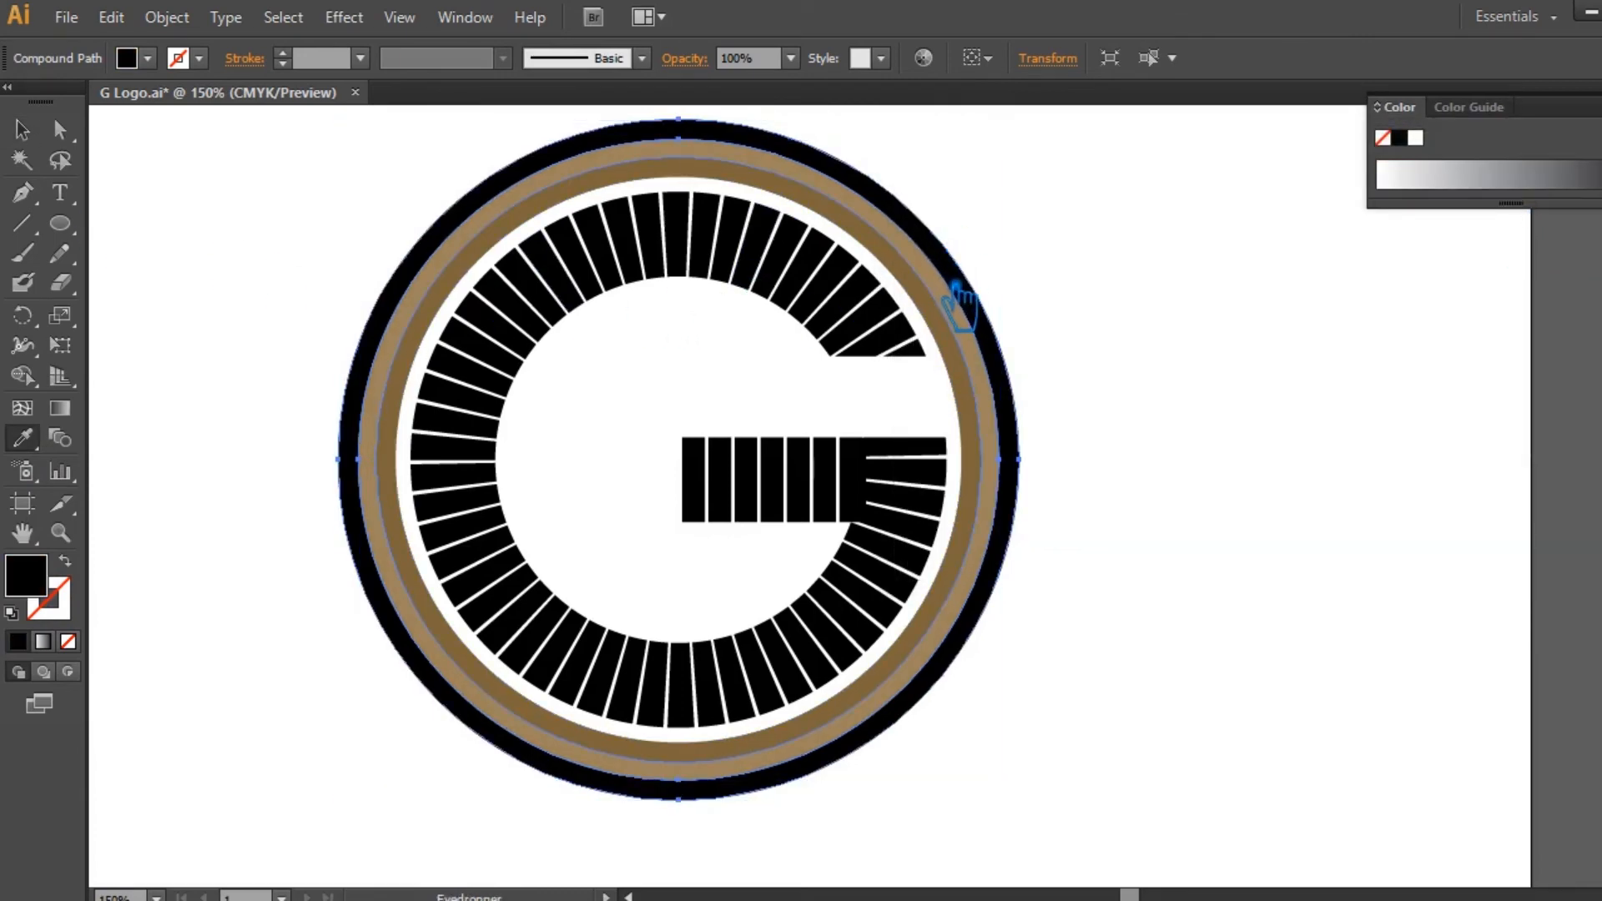
left_click(952, 284)
double_click(25, 576)
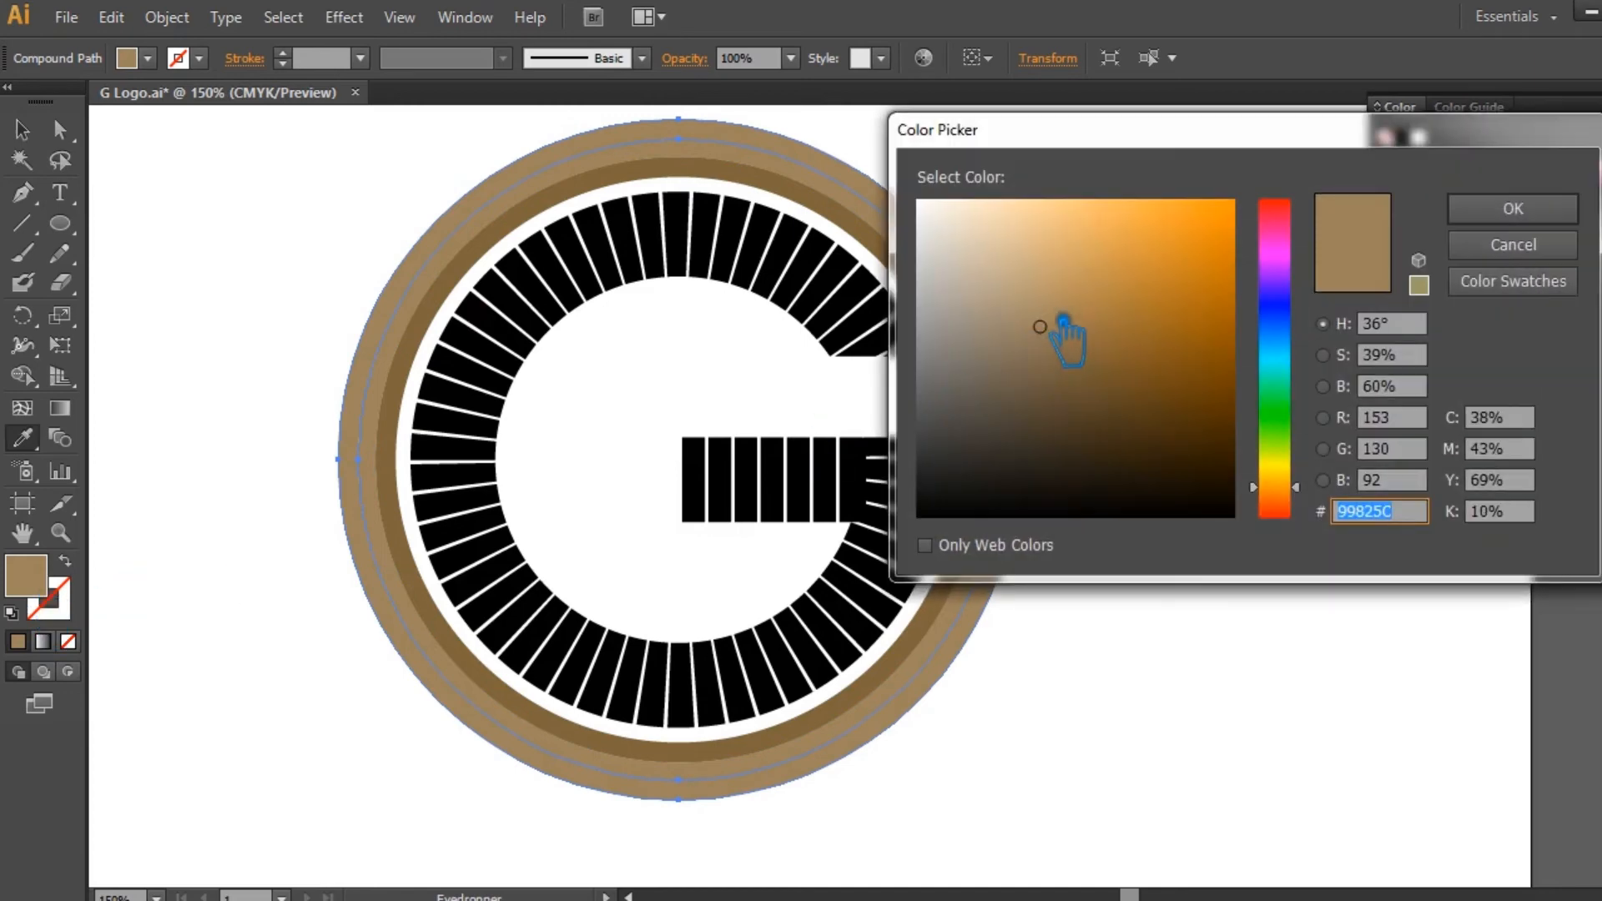
left_click(1028, 278)
left_click(1513, 208)
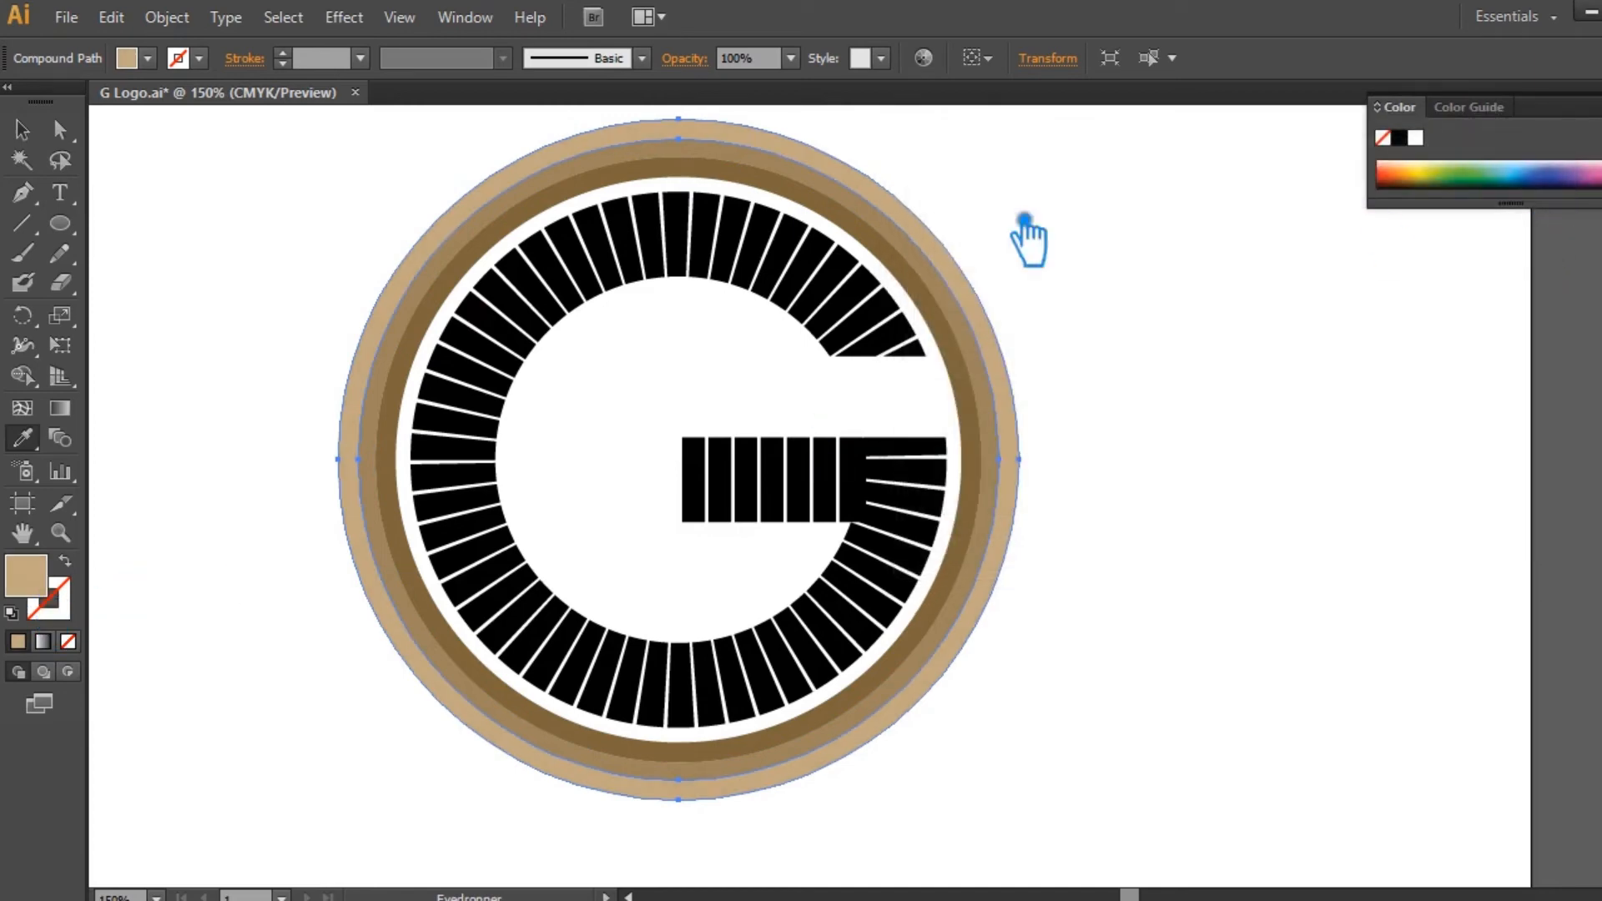
left_click(23, 131)
left_click(1168, 385)
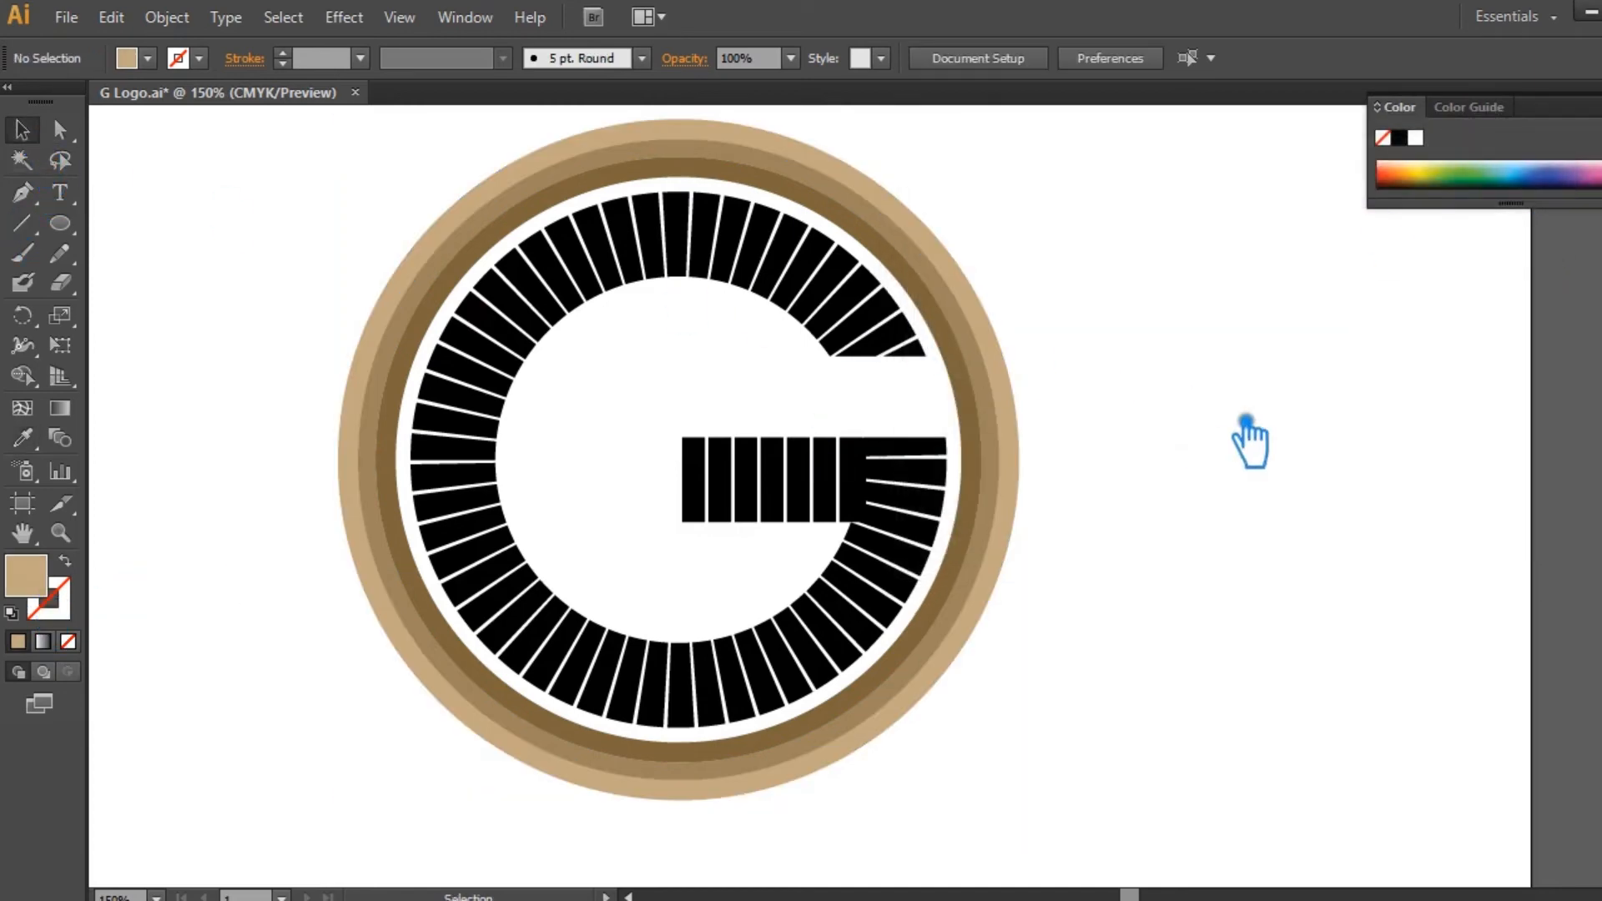
Enlarge the three rings slightly around the G, and fill the G with the middle ring's brown using the Eyedropper.
left_click_drag(1083, 377, 947, 392)
left_click(926, 451)
left_click(22, 438)
left_click(459, 224)
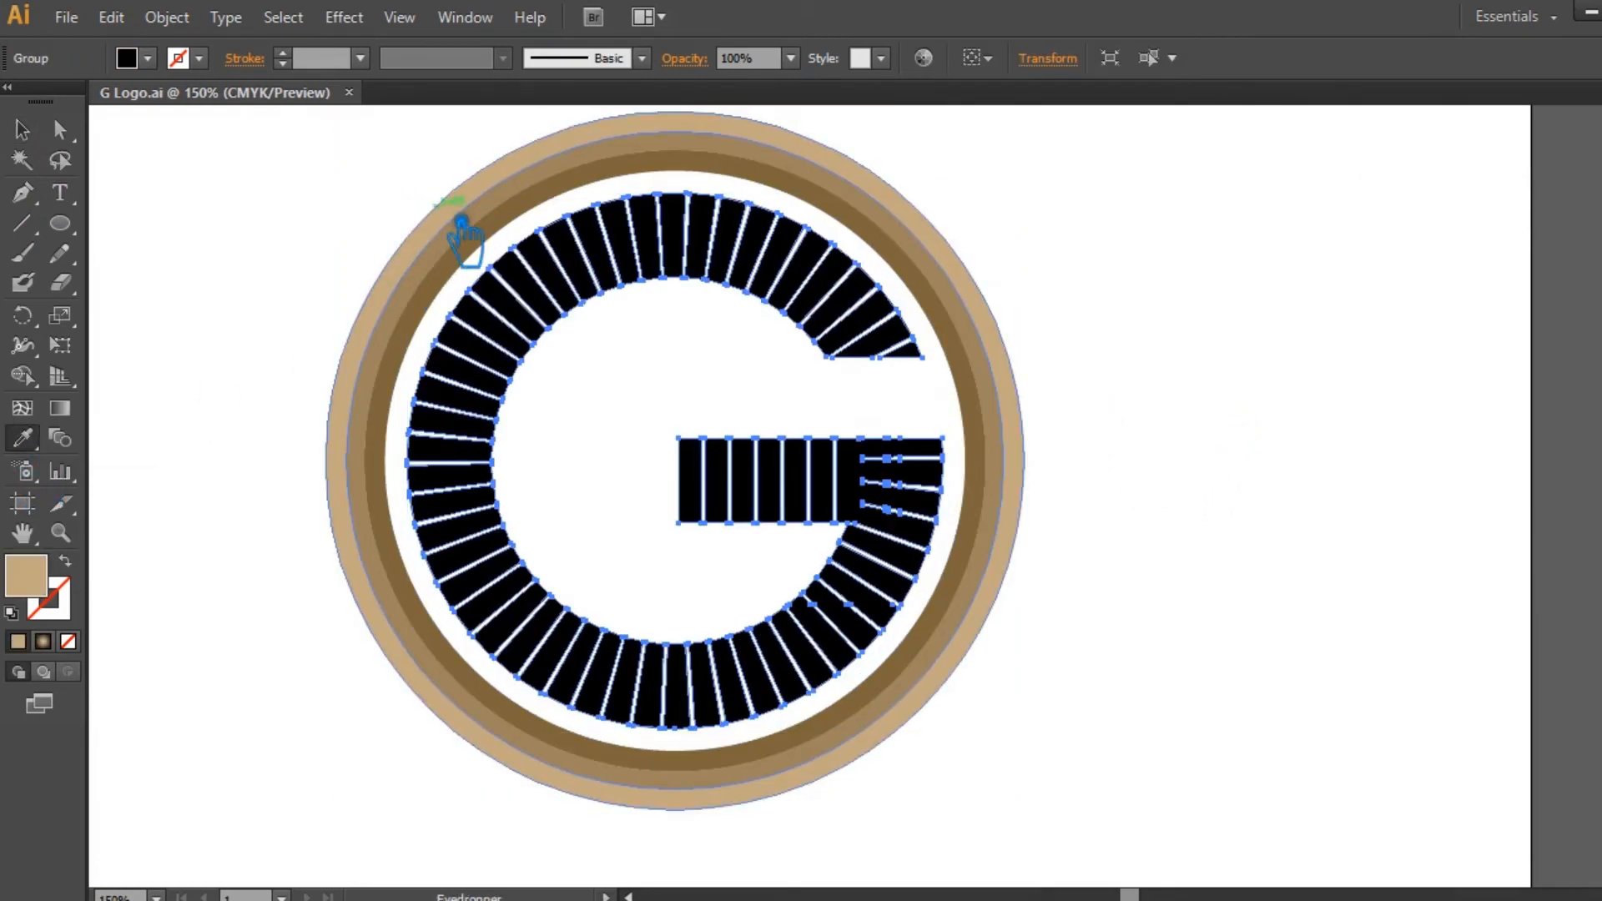
left_click(463, 255)
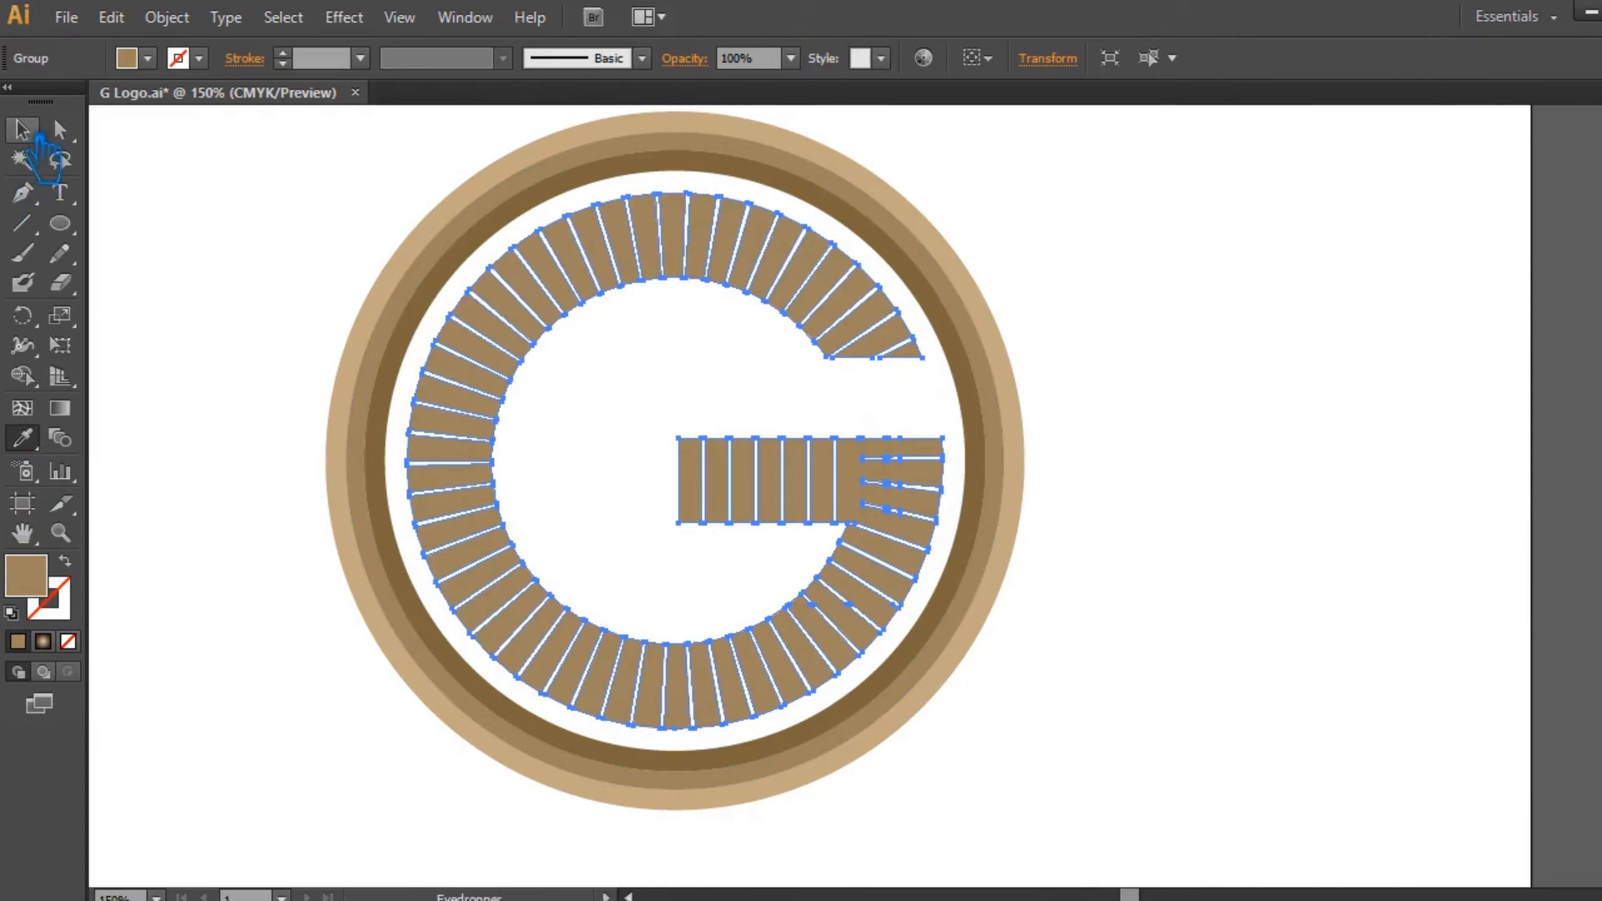
Ungroup the G so that its ring and crossbar segments can be selected individually.
left_click(29, 138)
left_click(159, 195)
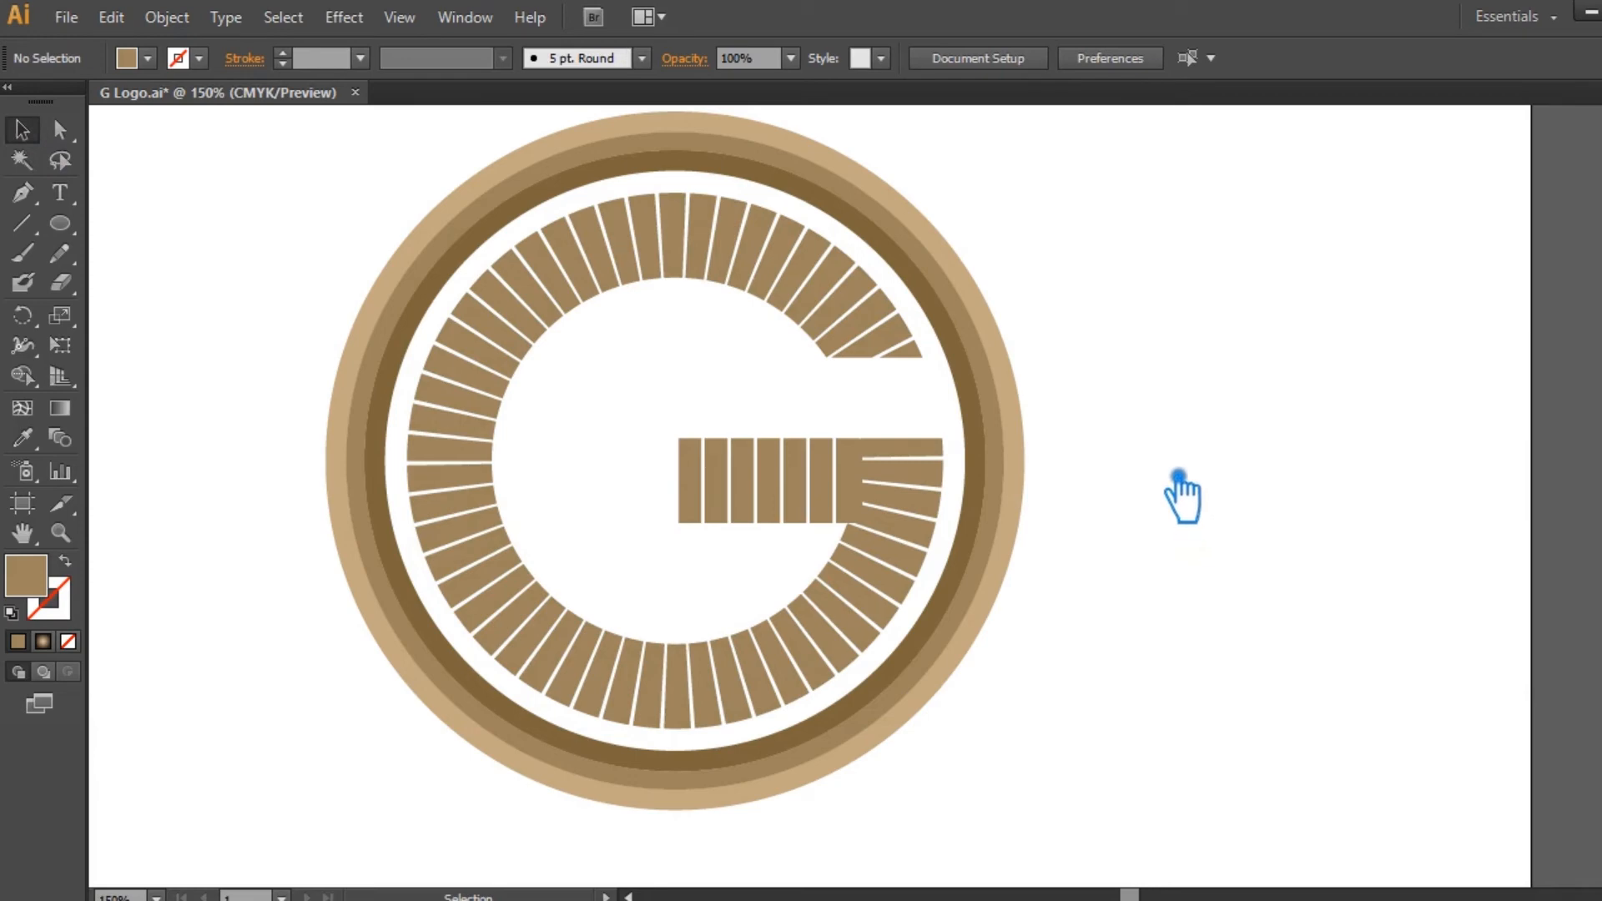
right_click(816, 289)
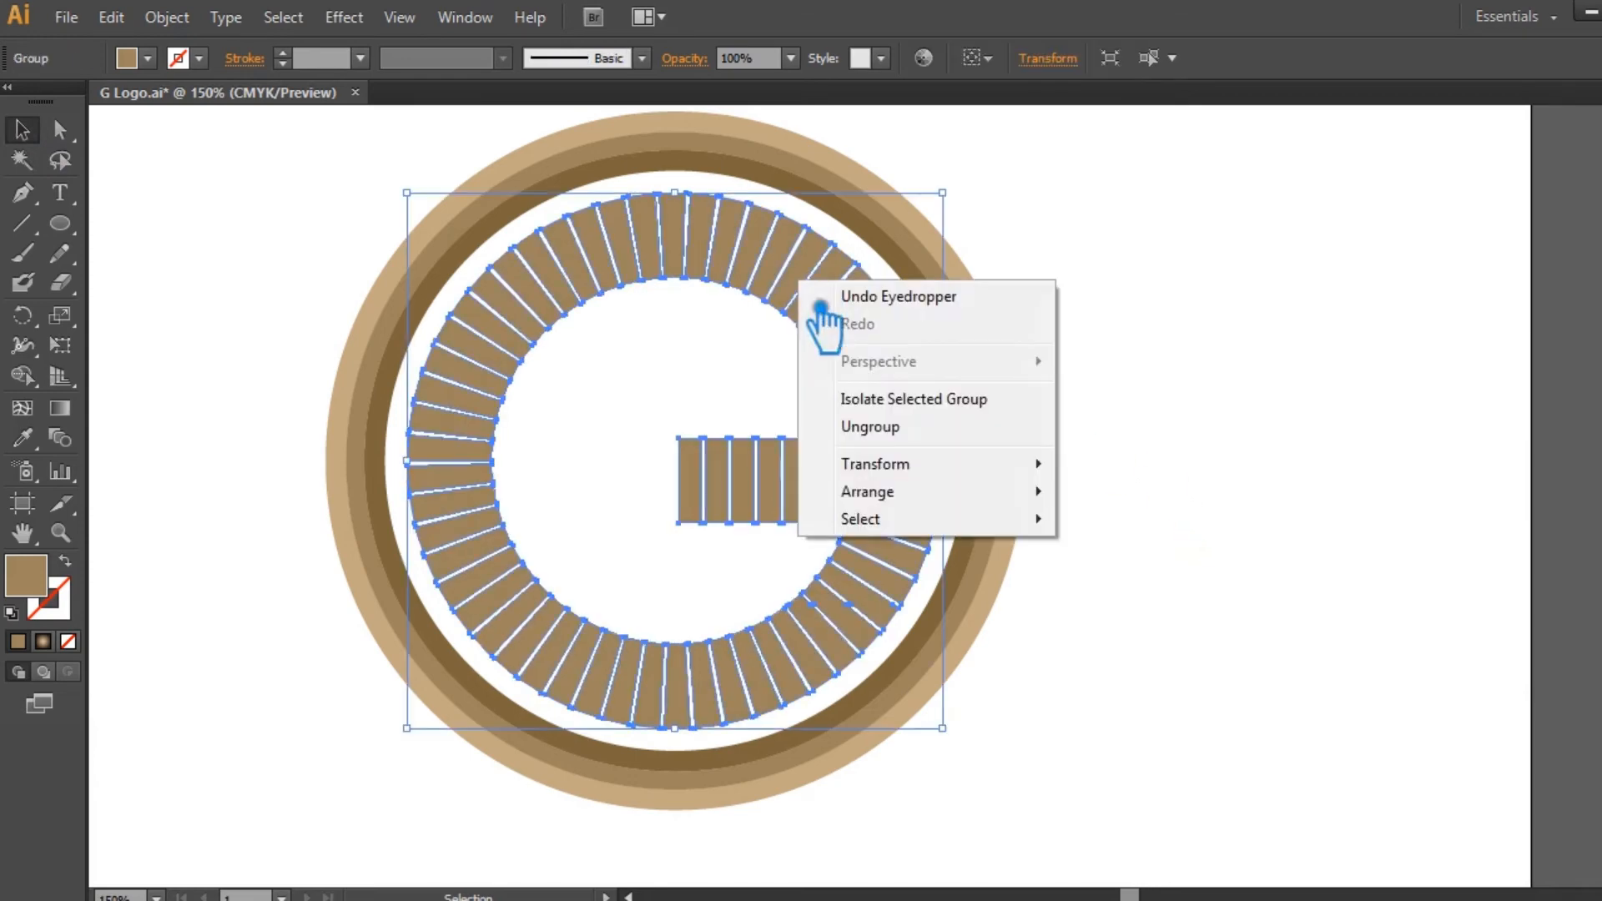
left_click(887, 431)
left_click(694, 319)
Try grouping most of the G's upper segments and coloring them with the outermost ring's pale tan, and undo both changes.
left_click_drag(938, 423, 610, 301)
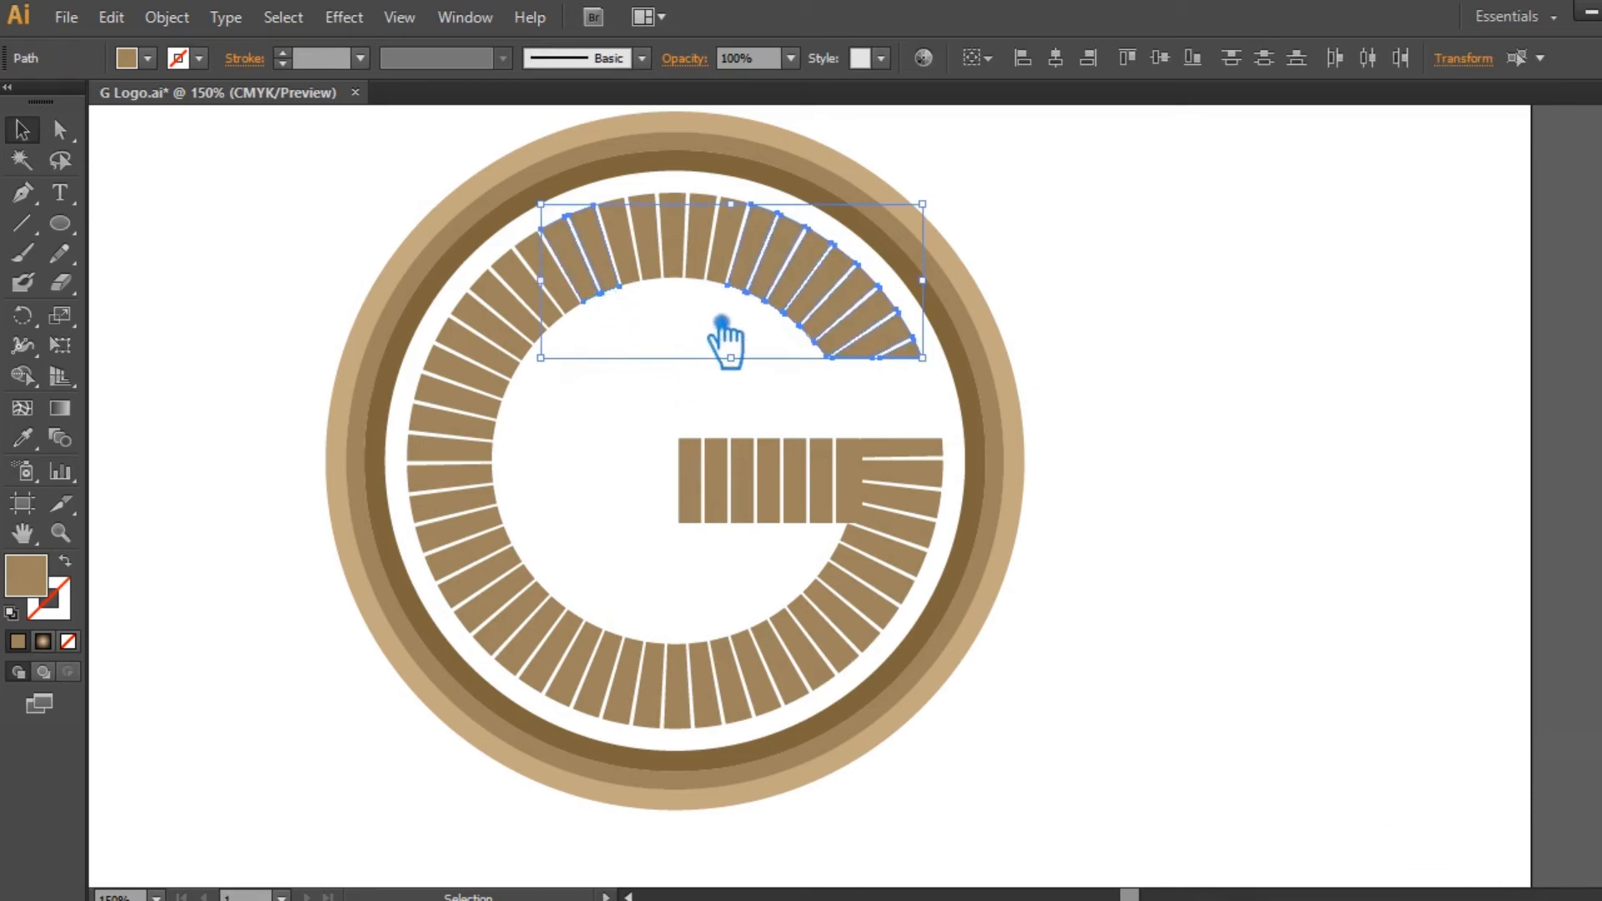
left_click_drag(701, 303, 650, 256)
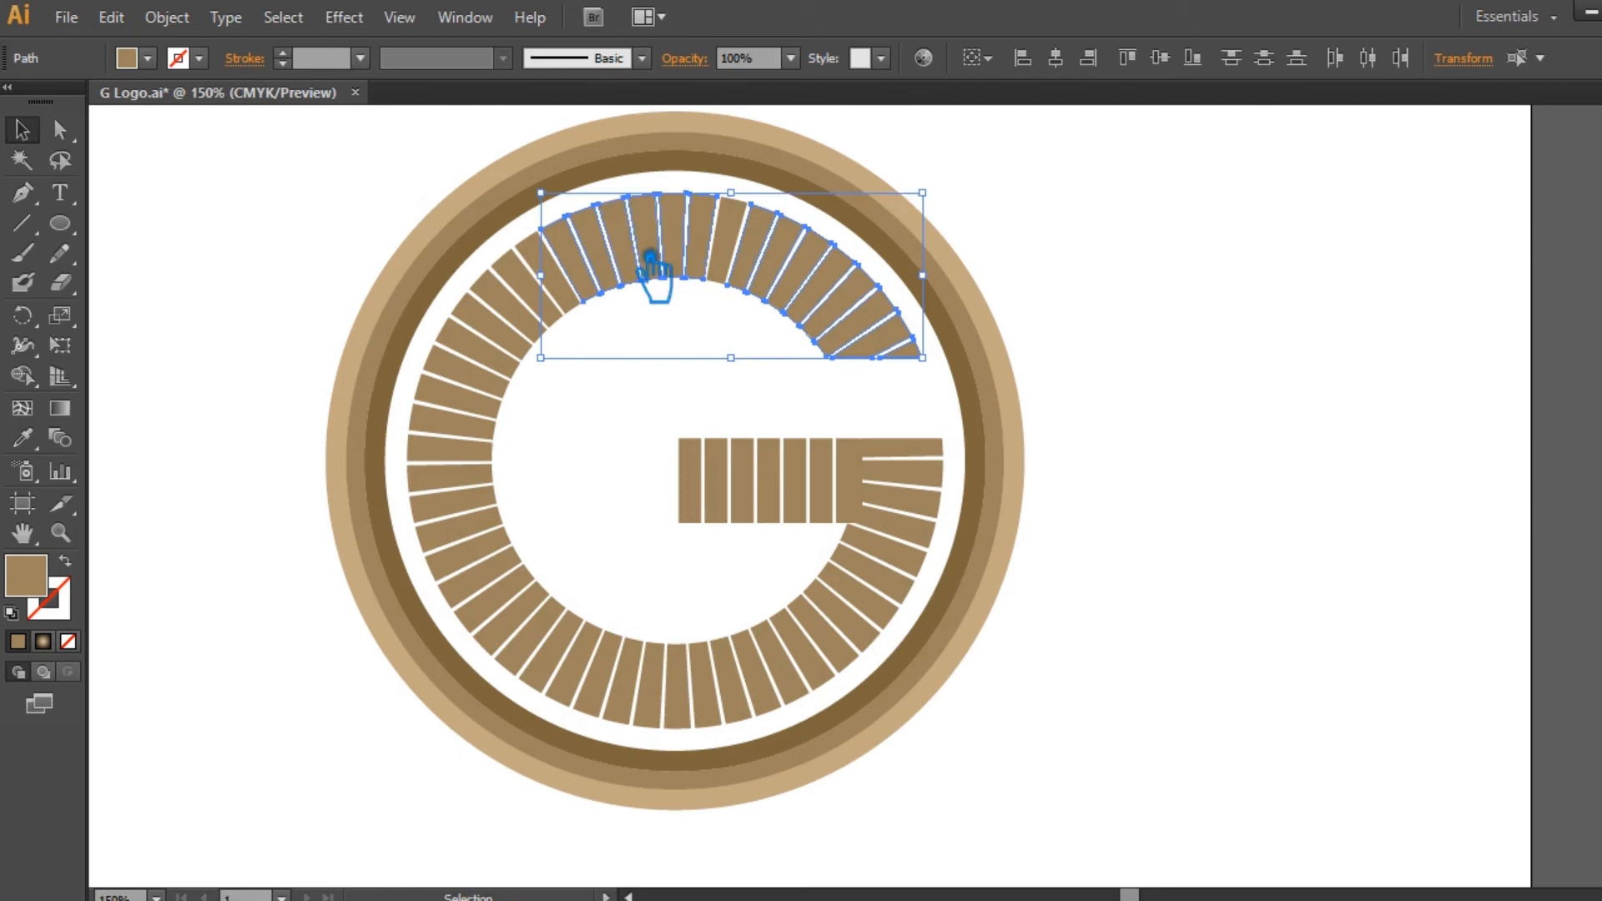
key("ctrl+g")
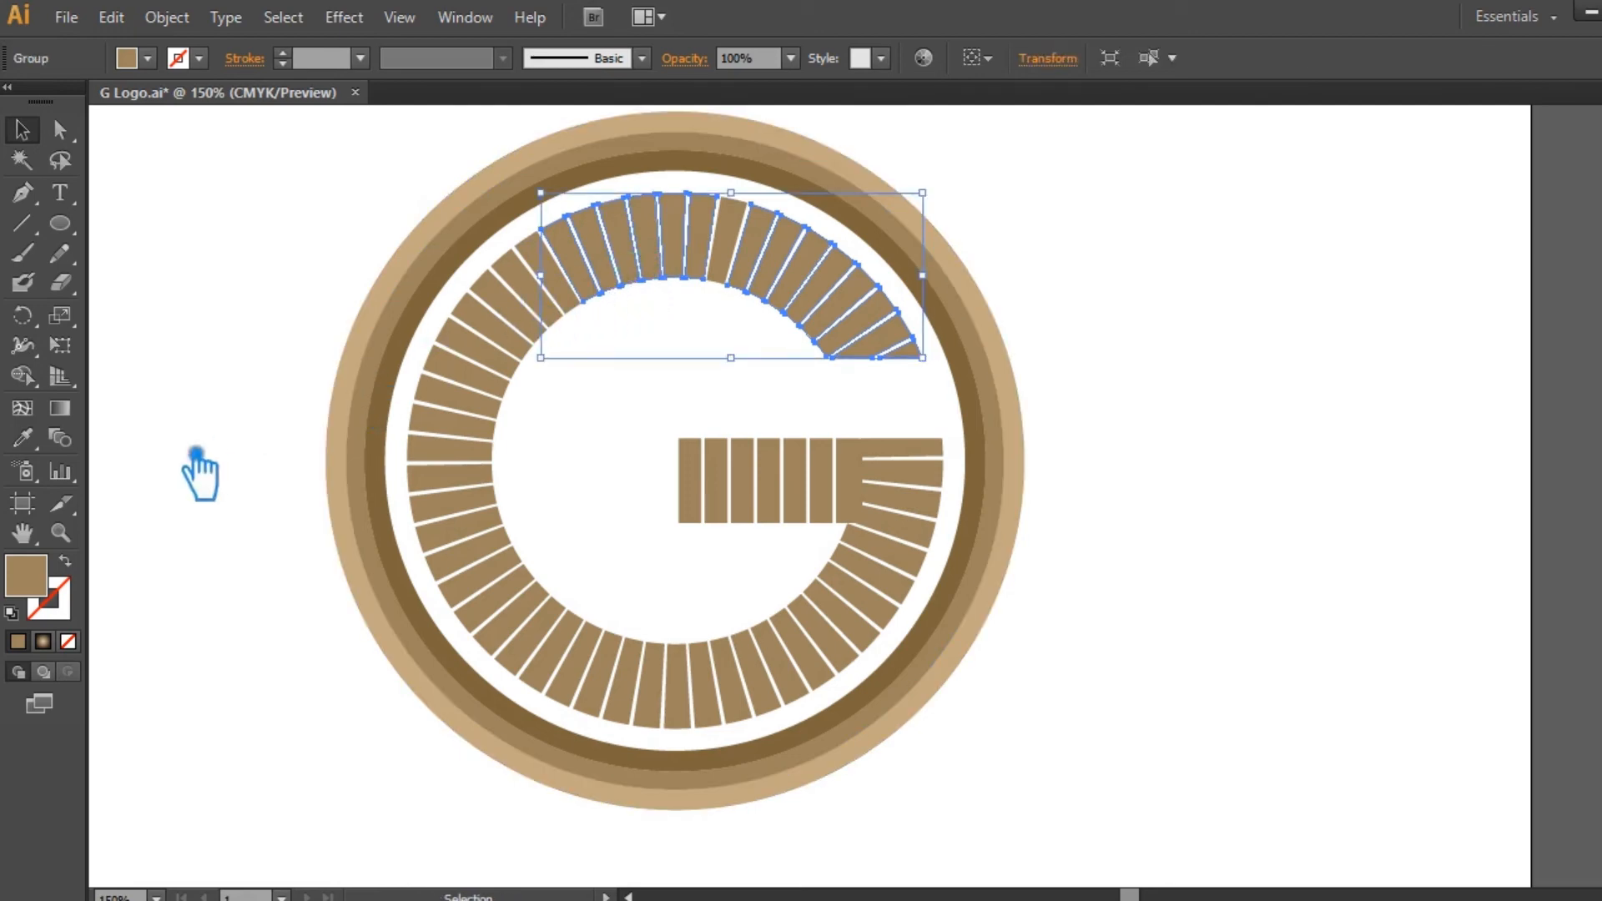
left_click(436, 243)
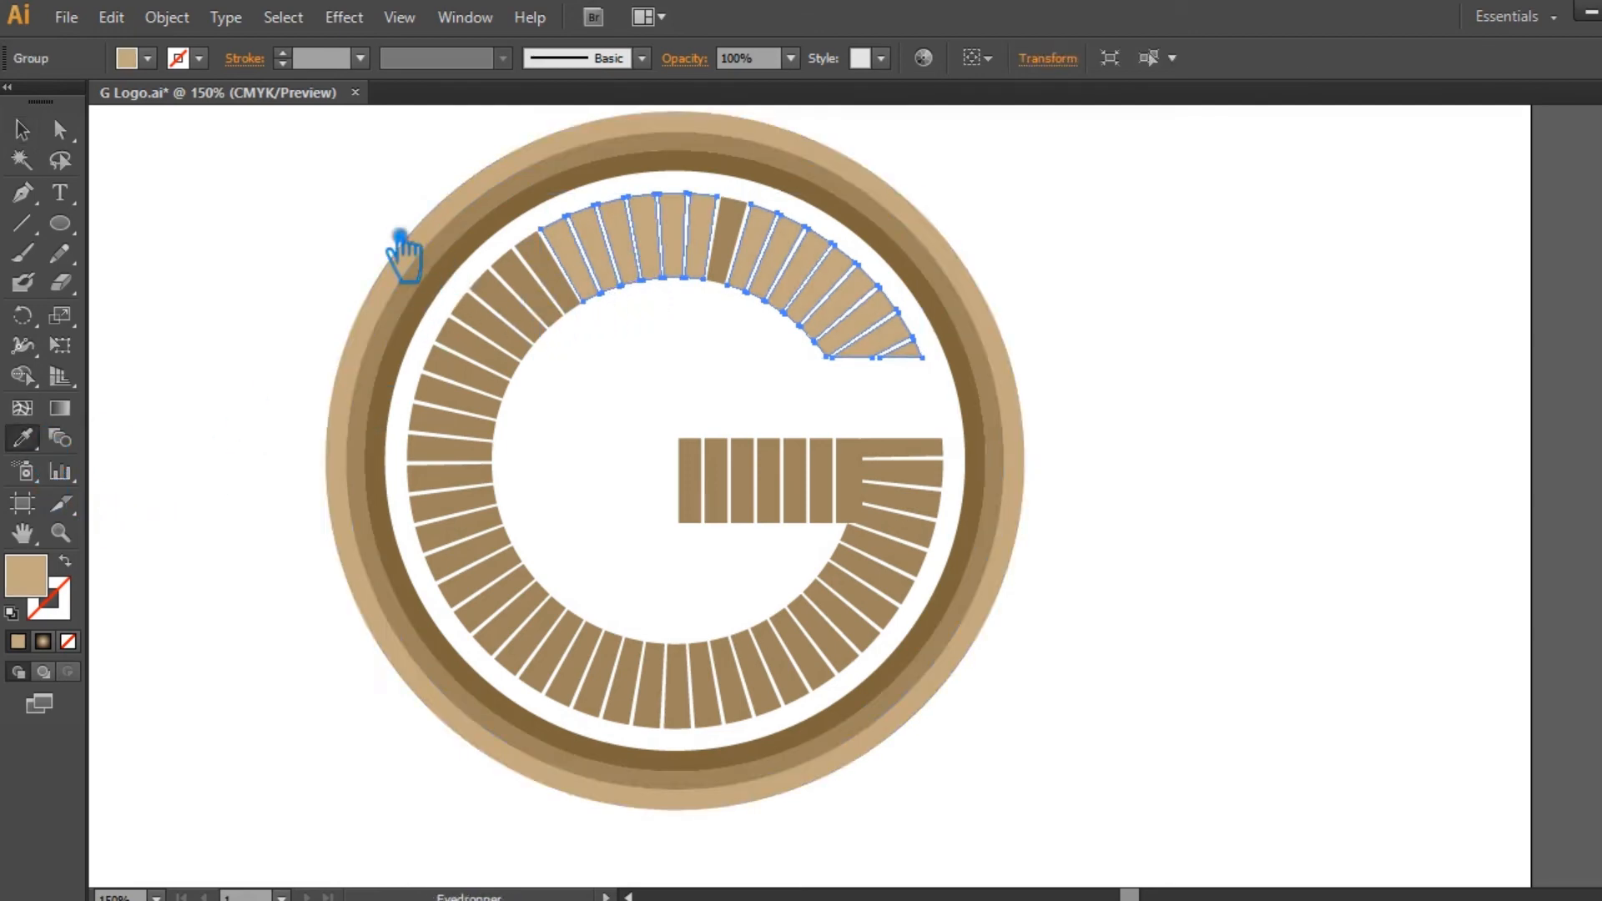
key("ctrl+z")
key("ctrl+z")
left_click(22, 130)
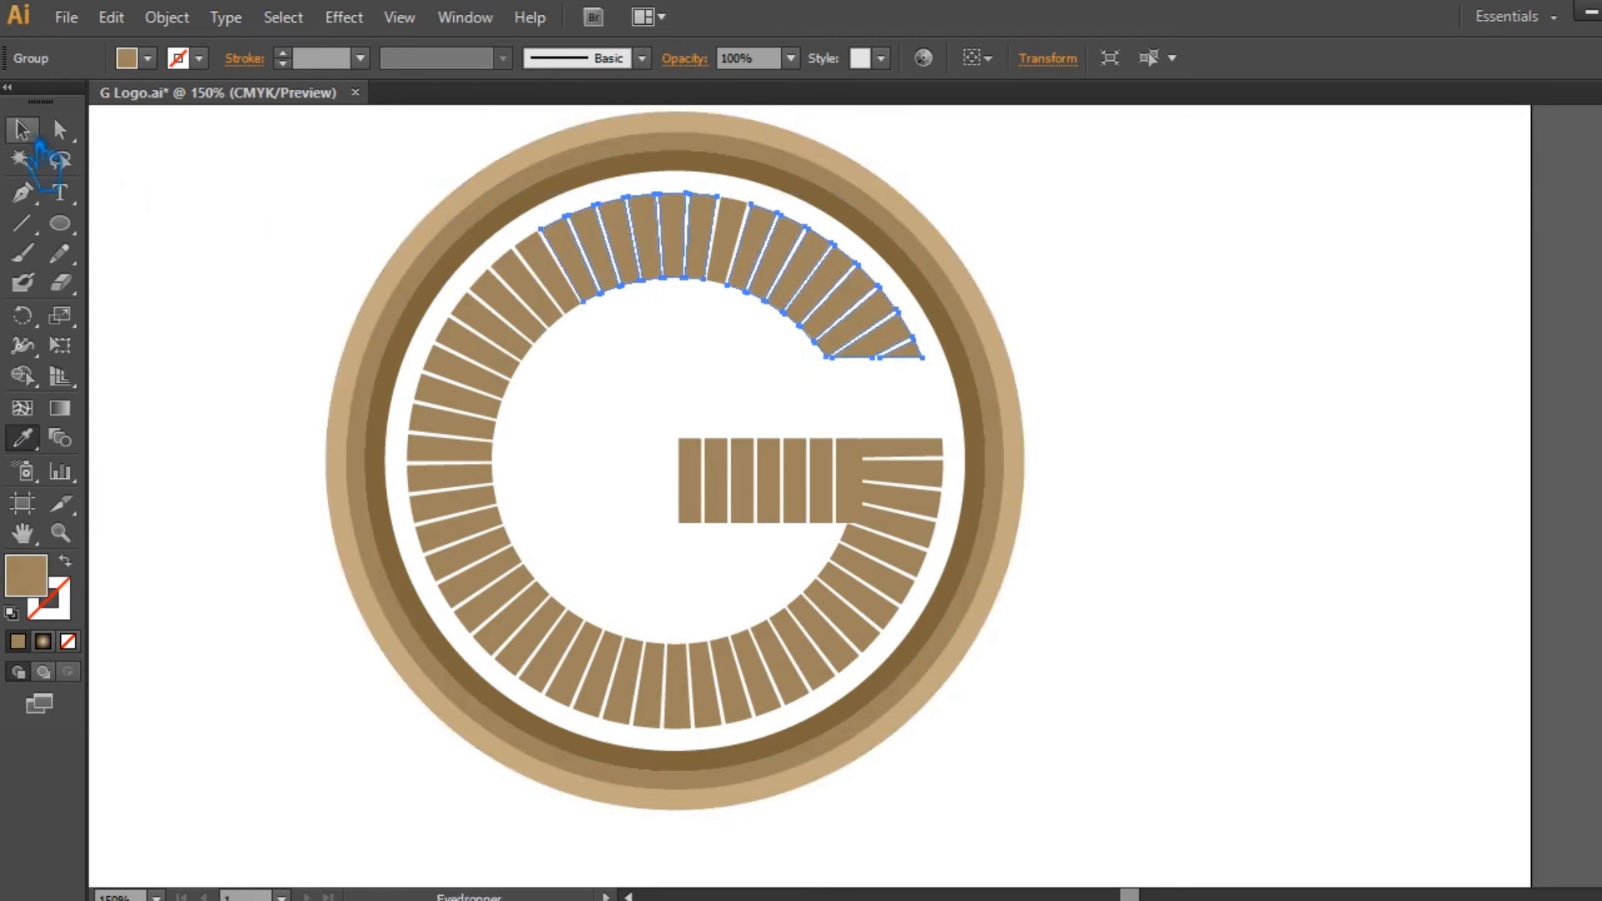
left_click(748, 243)
left_click(706, 252, "ctrl")
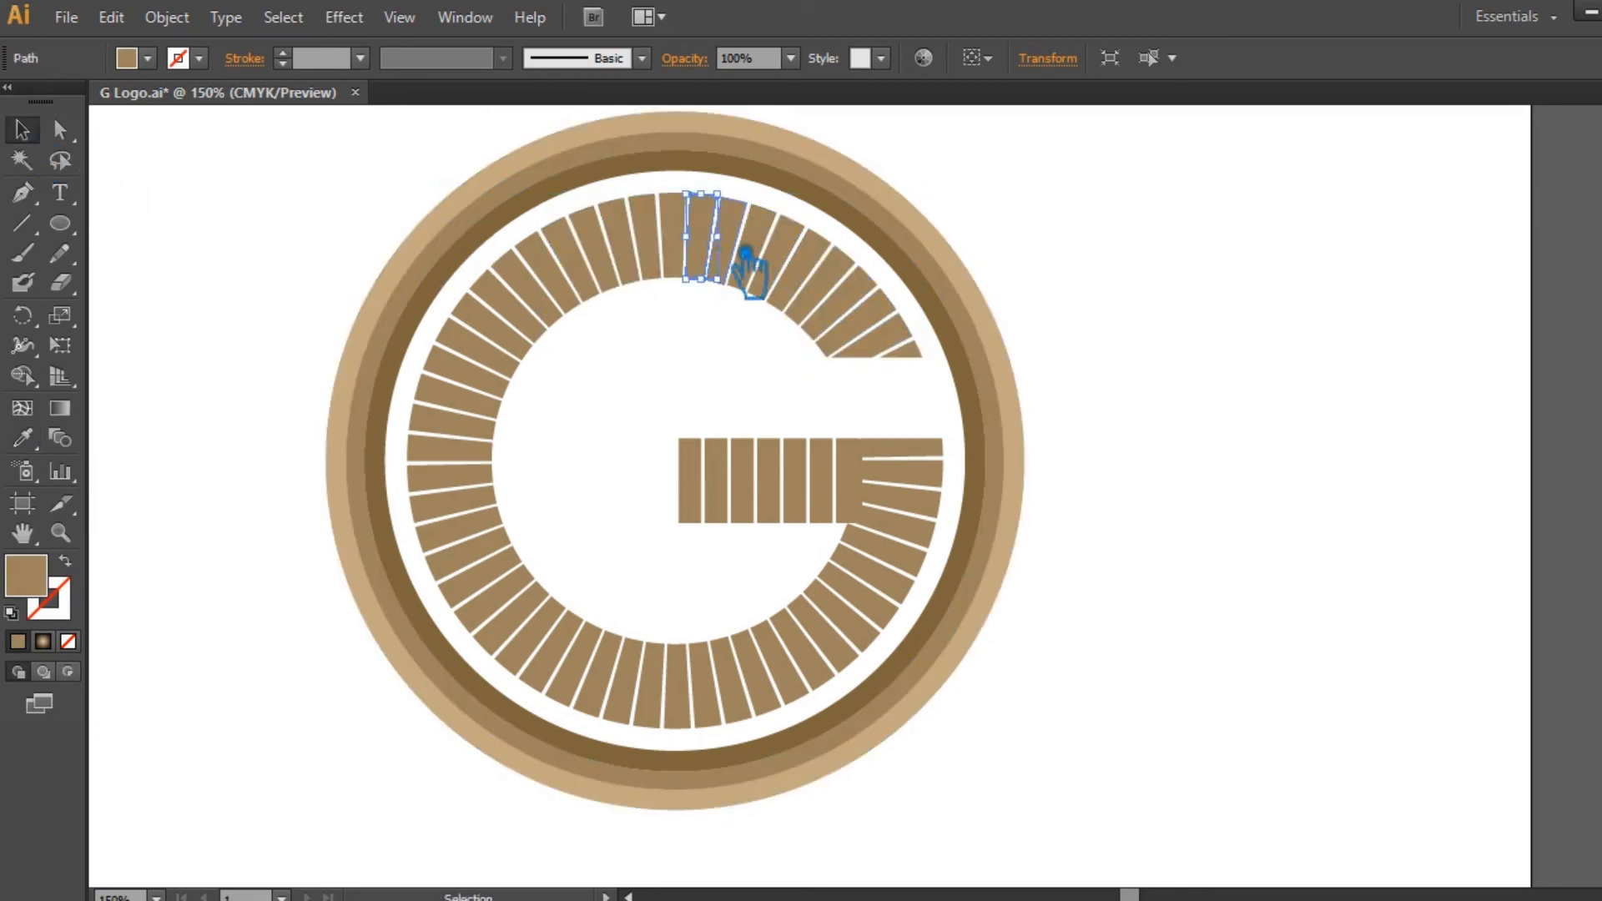
left_click(726, 418)
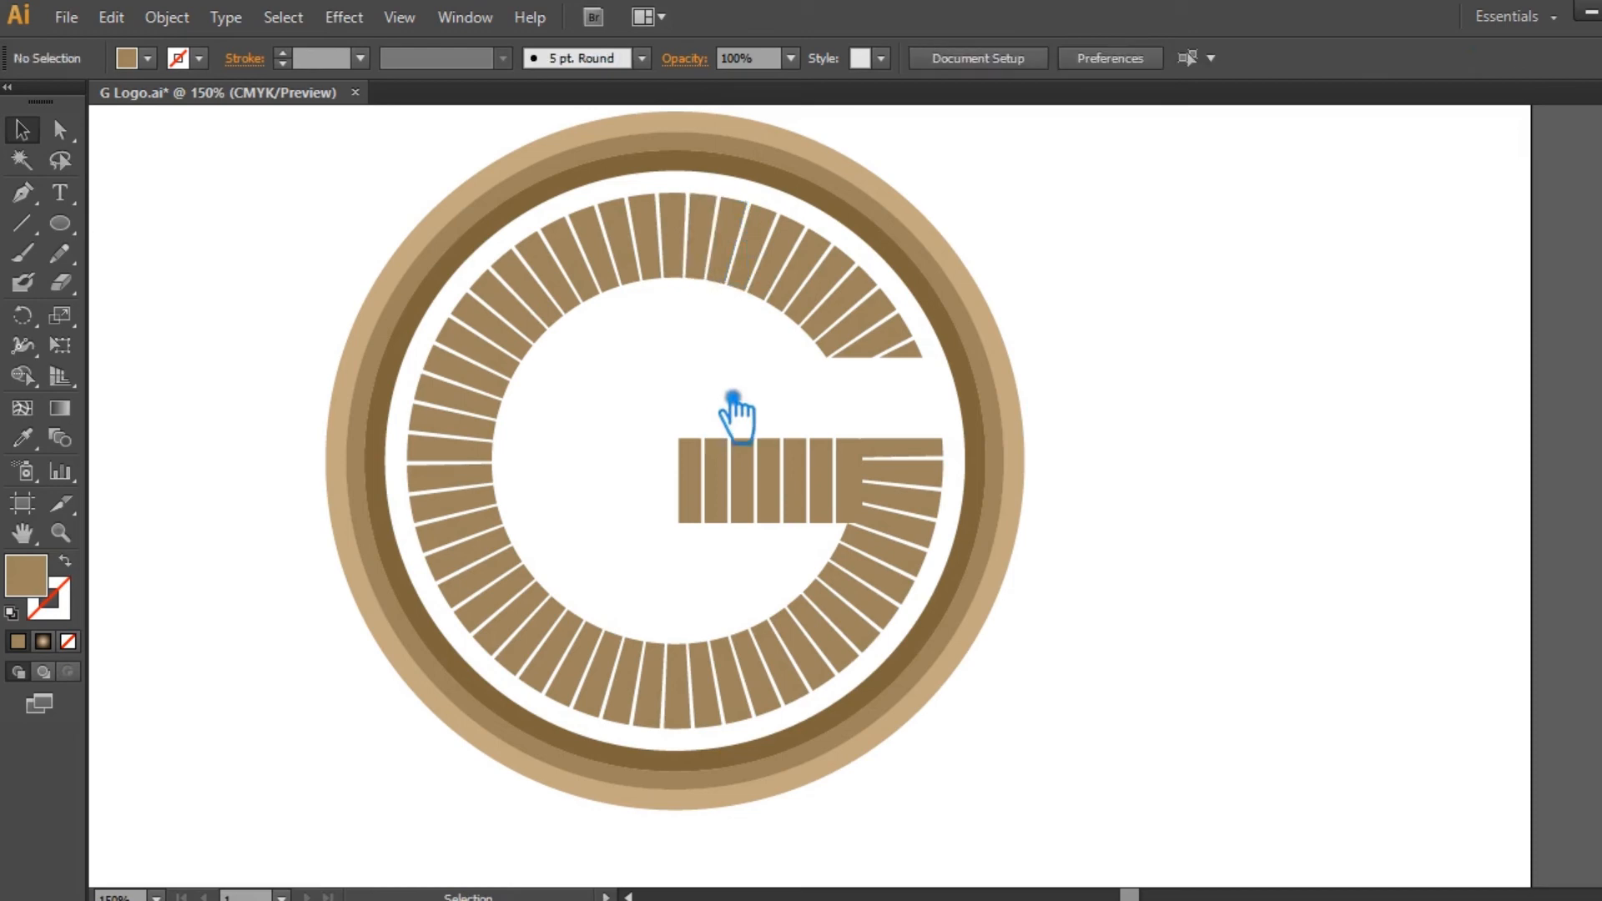
Group all segments of the G's upper arc and fill them with the outermost ring's pale tan using the Eyedropper.
left_click_drag(895, 380, 526, 250)
left_click(918, 246, "shift")
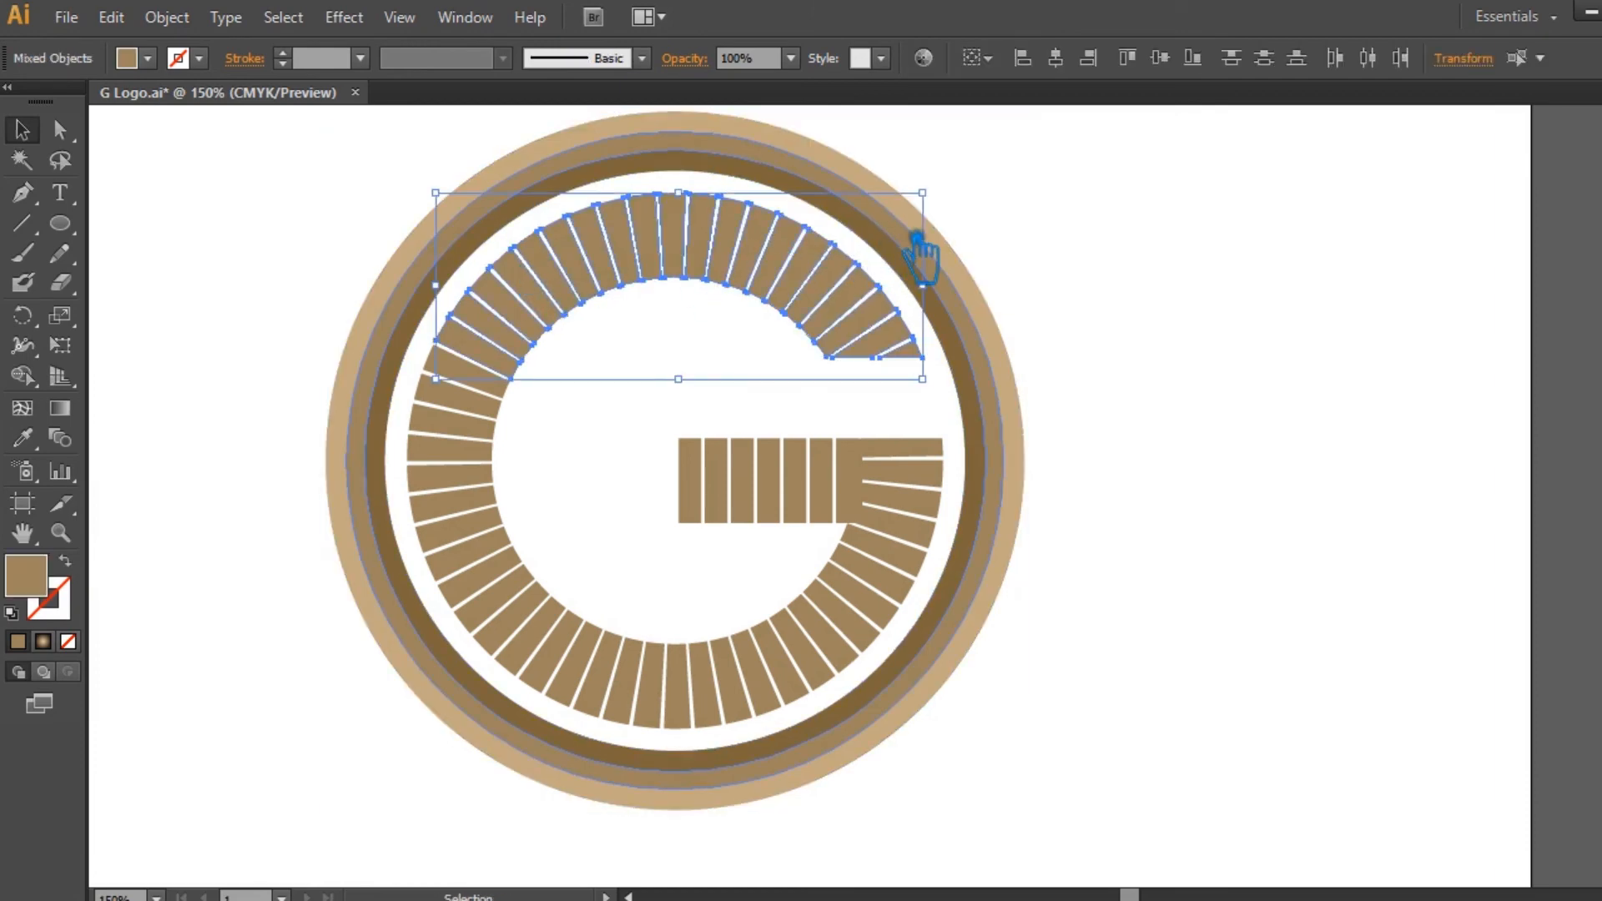
left_click(31, 439)
left_click(408, 294)
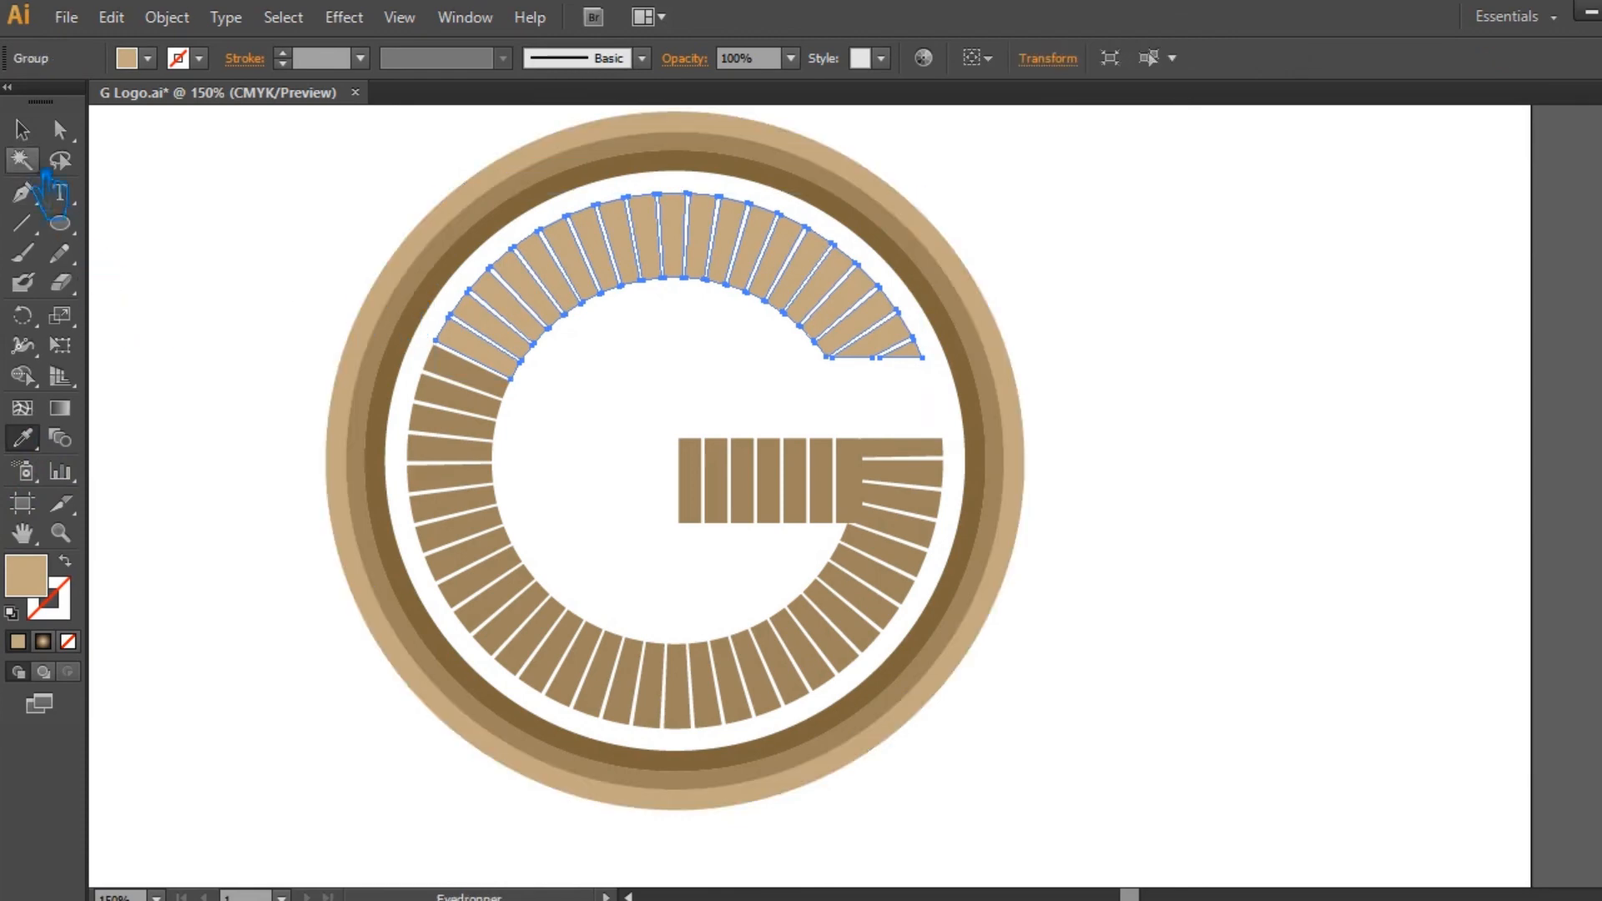
left_click(21, 129)
left_click(207, 308)
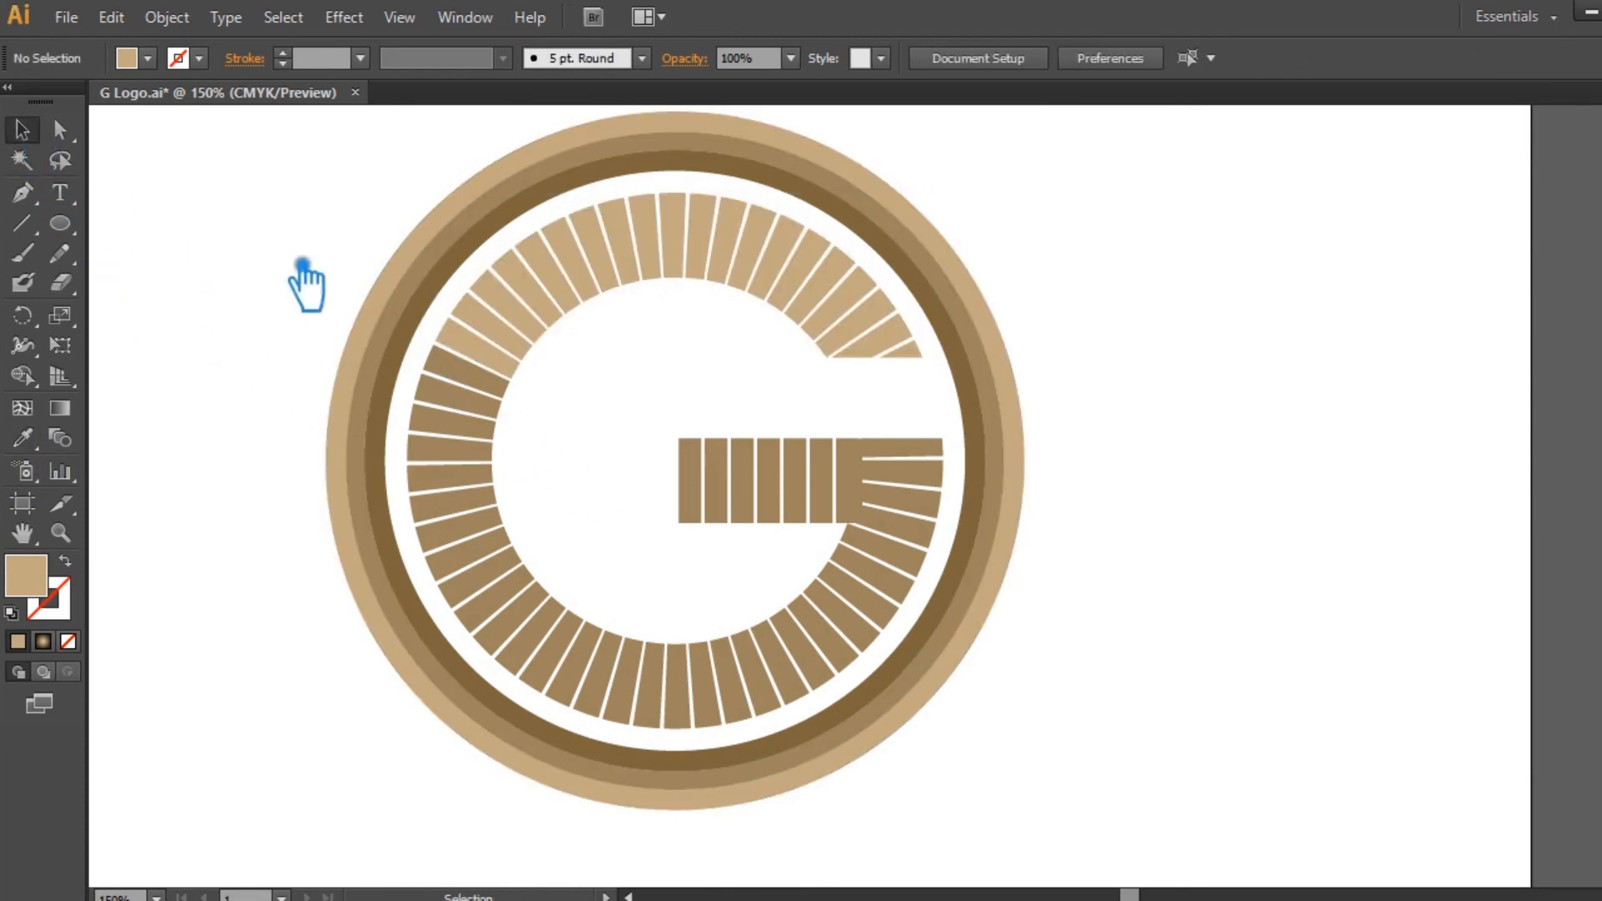
Group the G's left and lower-left segments, from below the tan arc to the bottom center, keeping the middle ring's brown.
left_click_drag(402, 333, 705, 791)
left_click(524, 319, "shift")
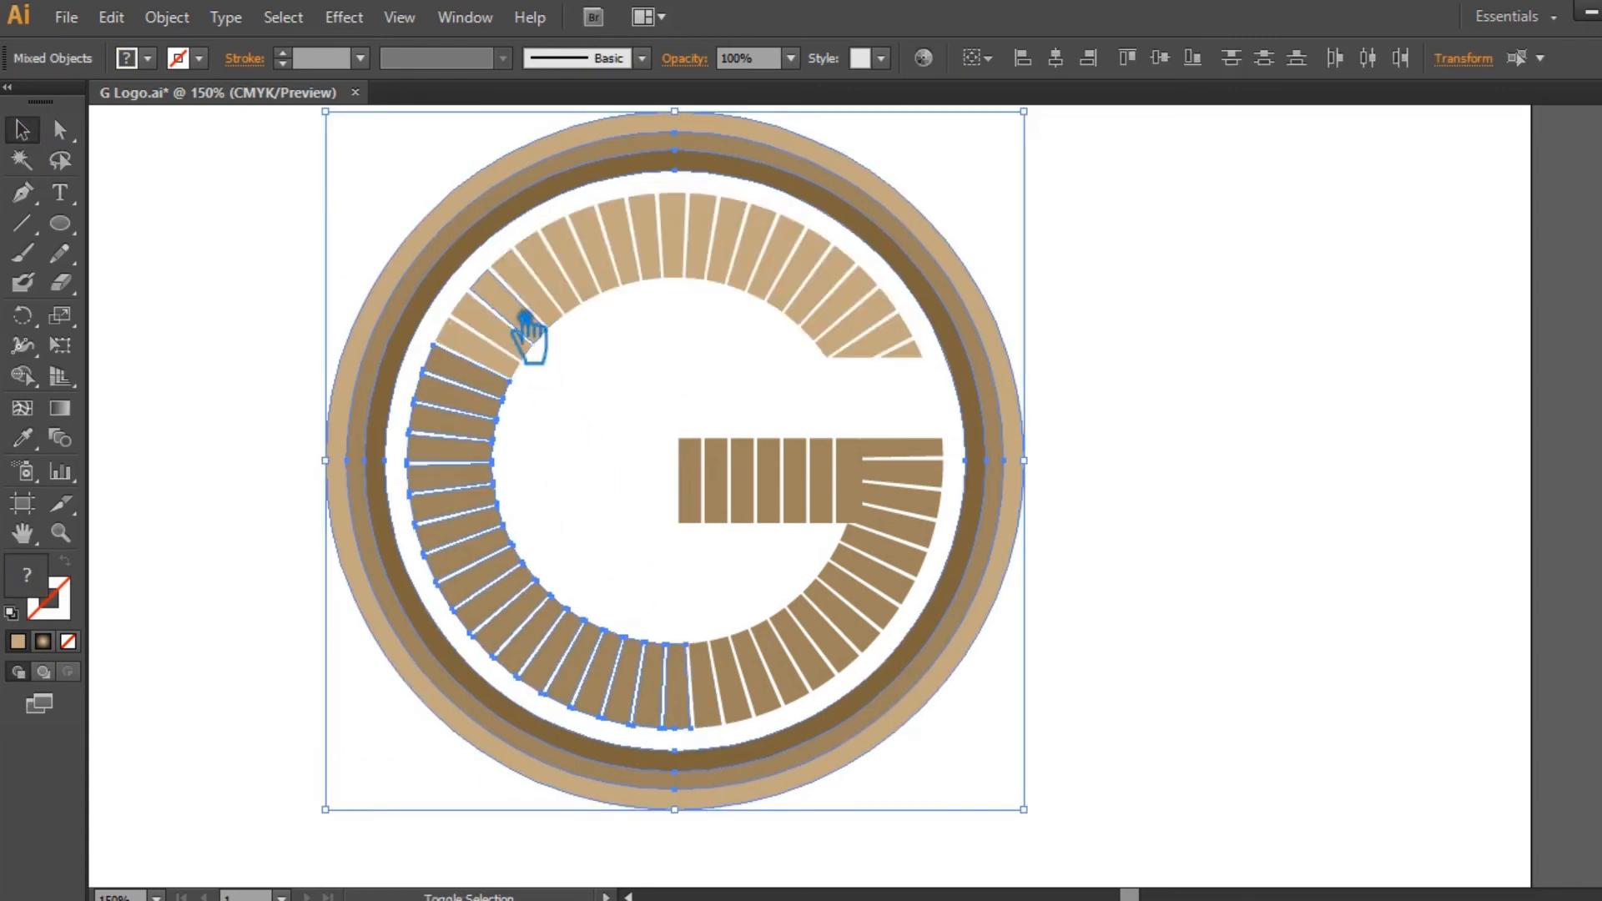
left_click(430, 306, "shift")
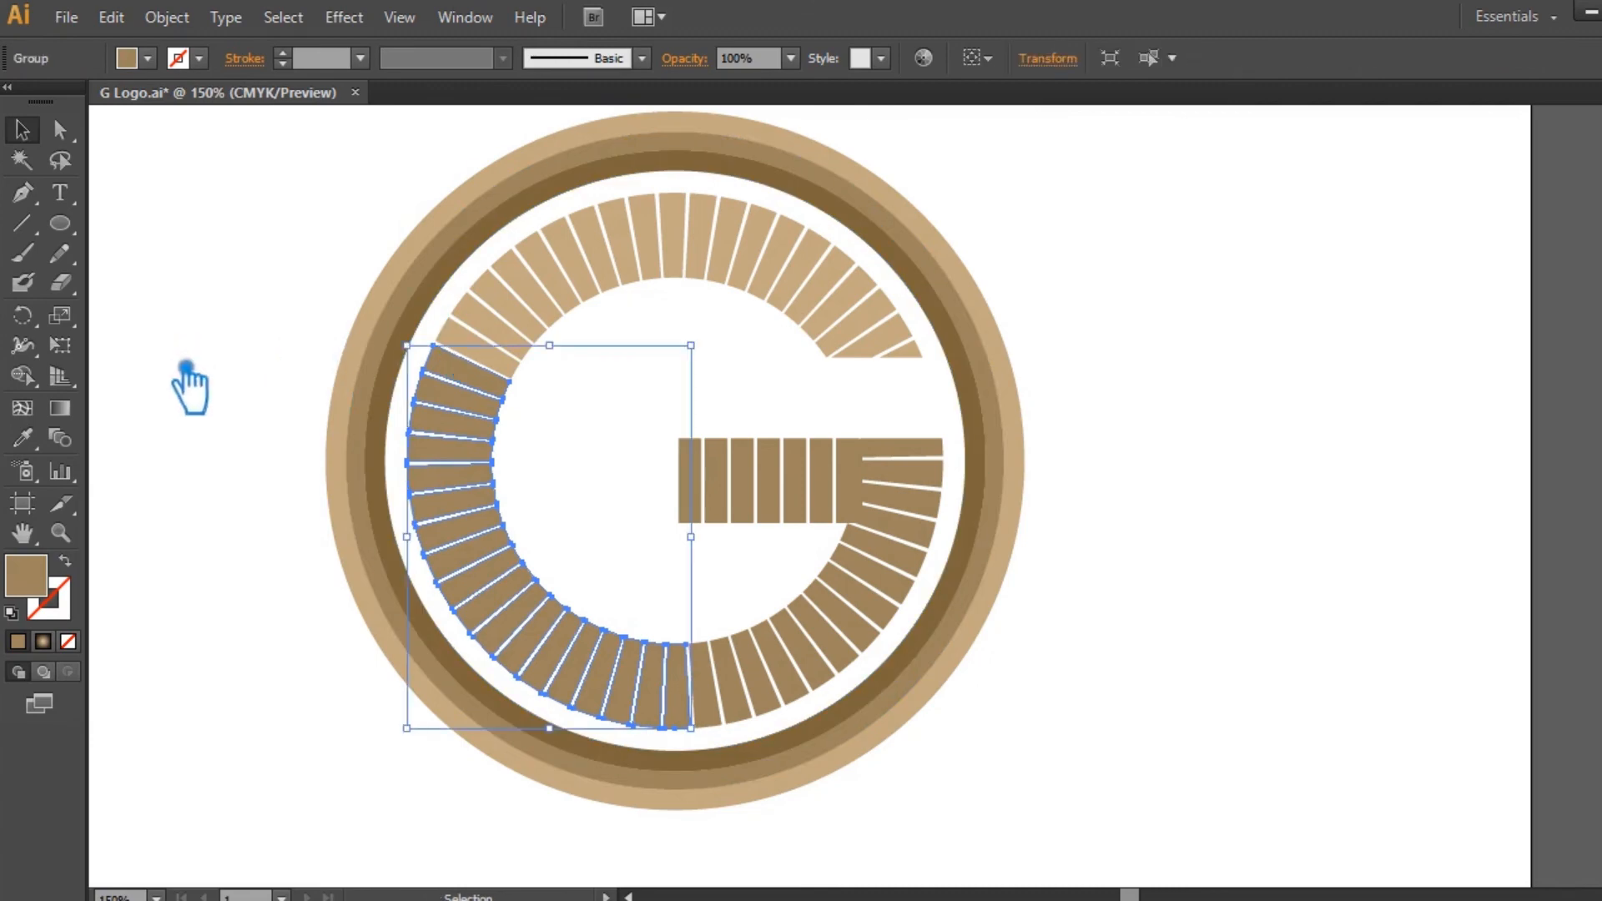
left_click(23, 437)
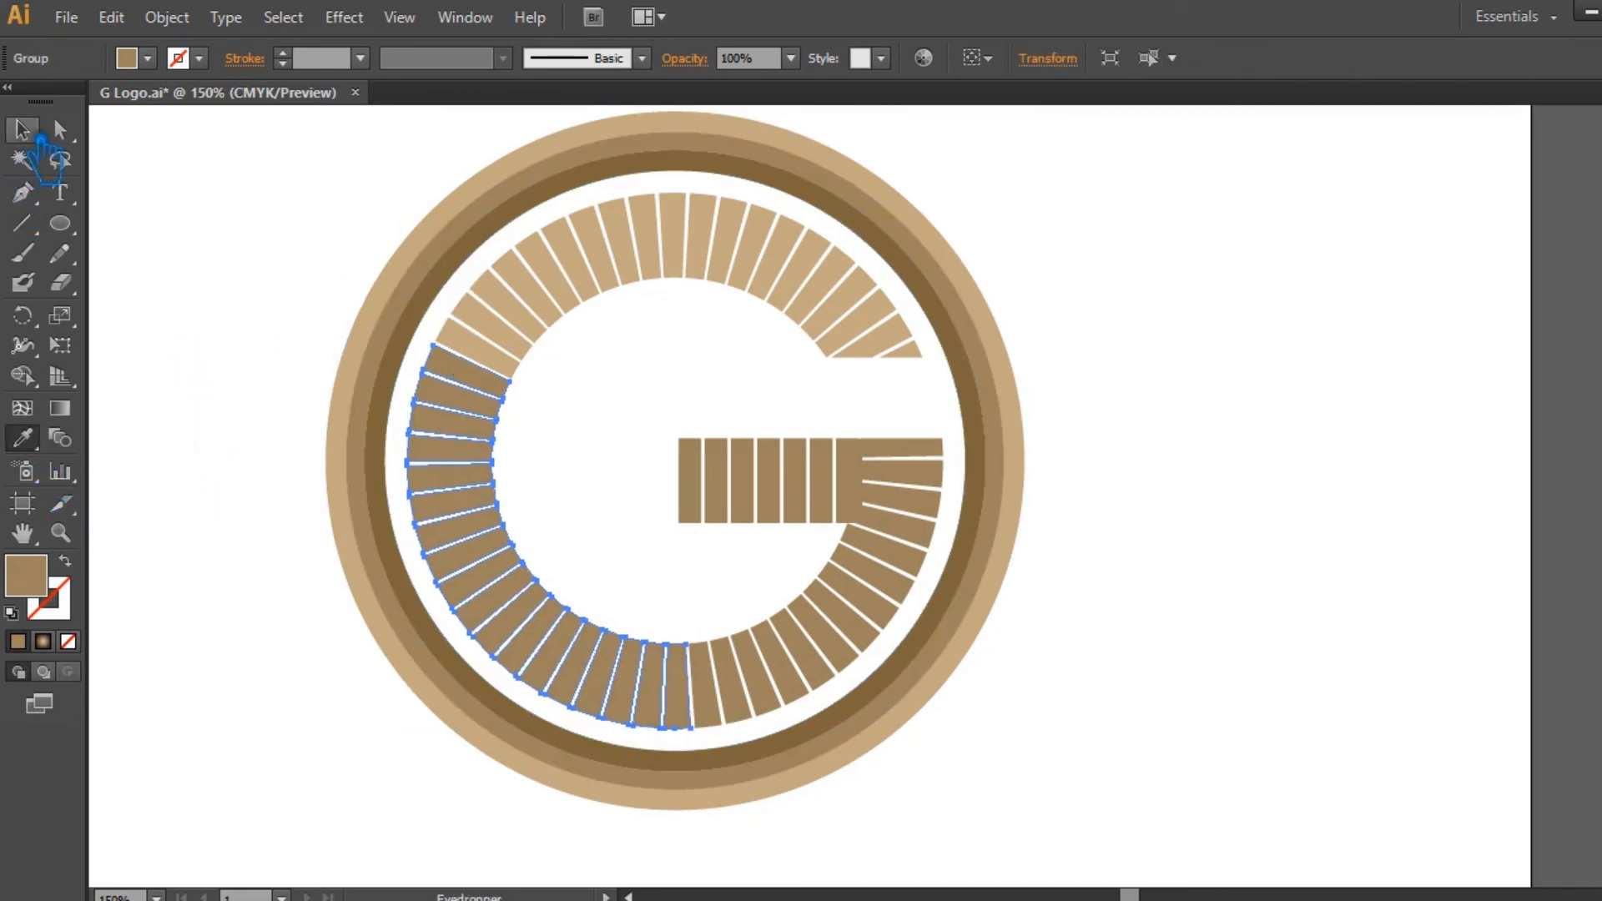
left_click(30, 134)
left_click(770, 409)
Group the G's crossbar and lower-right segments and fill them with the innermost ring's dark brown using the Eyedropper.
left_click_drag(654, 382, 964, 764)
left_click(978, 663, "shift")
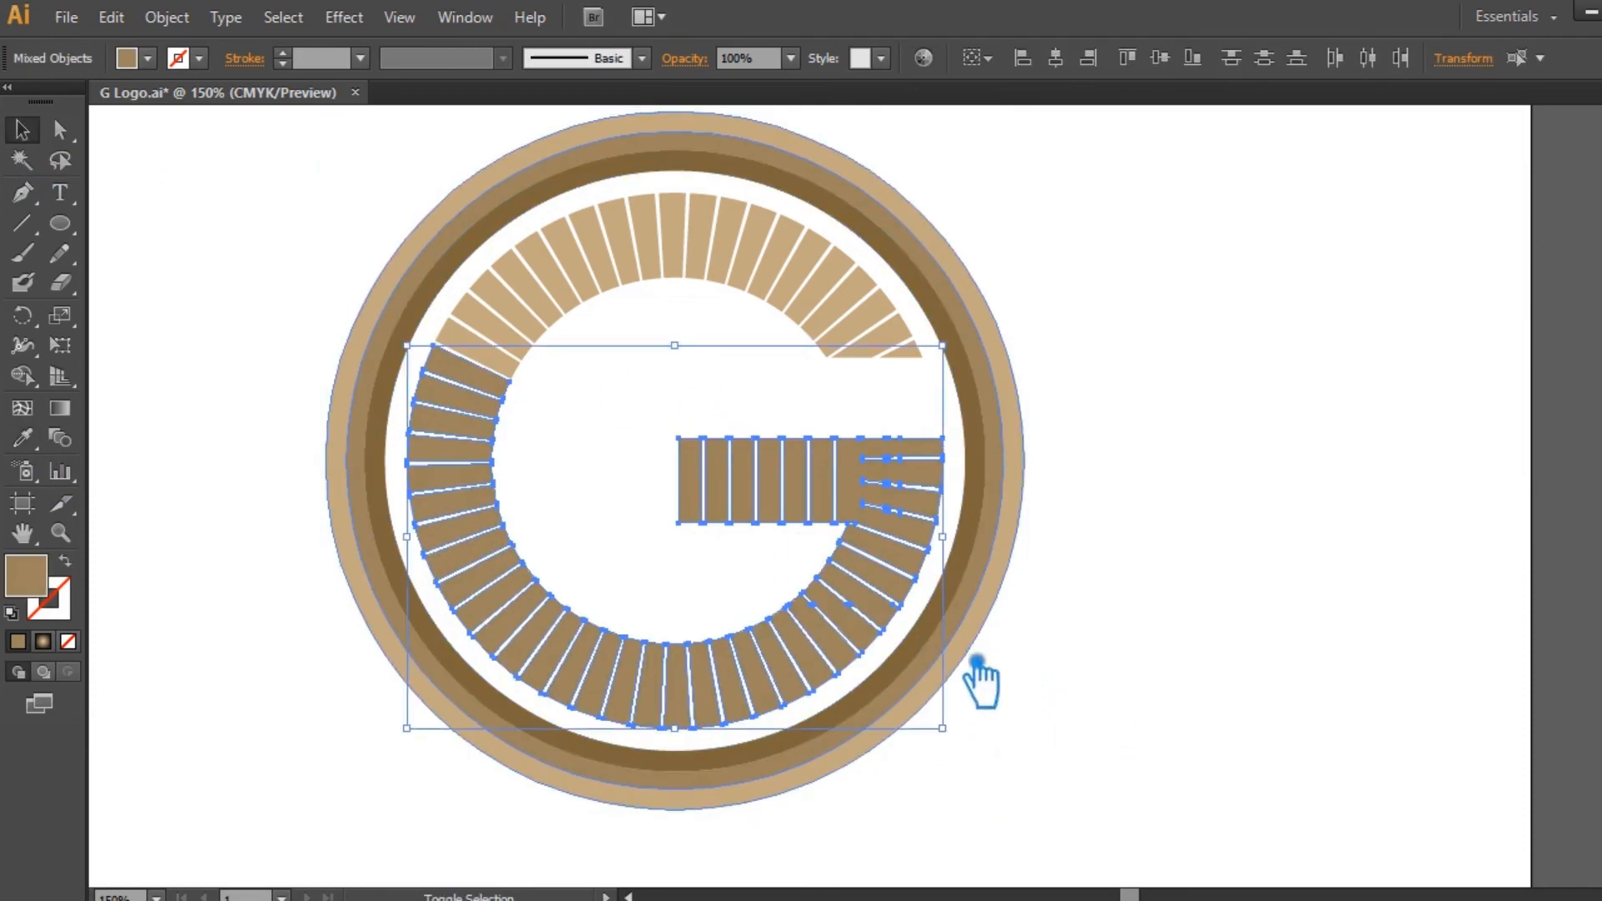
left_click(562, 661, "shift")
key("ctrl+g")
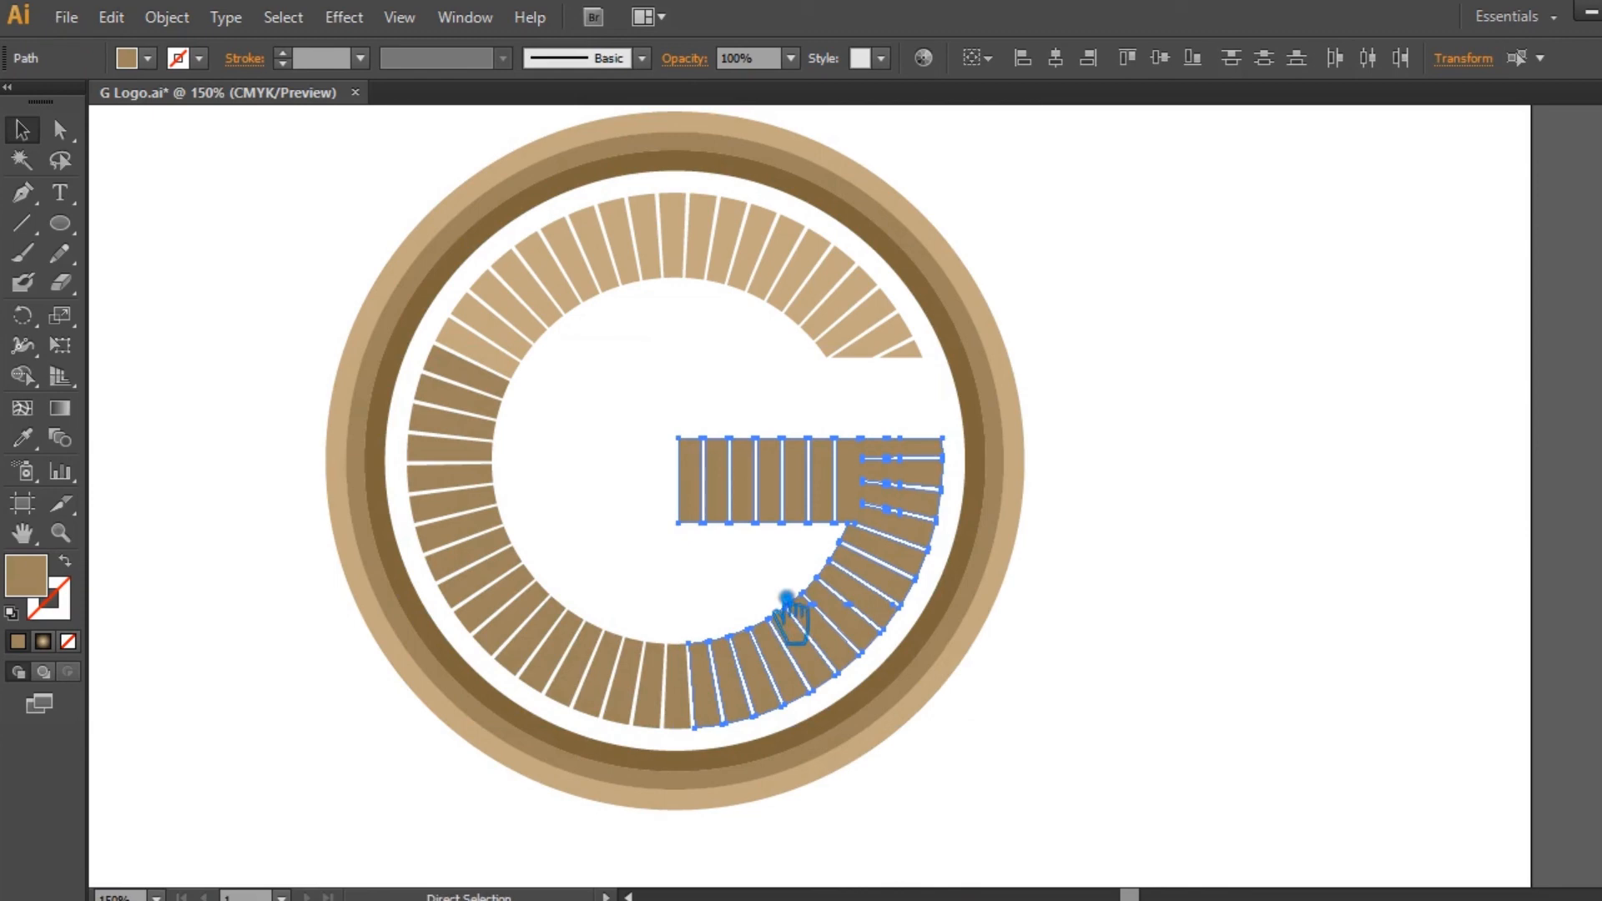
left_click(415, 342)
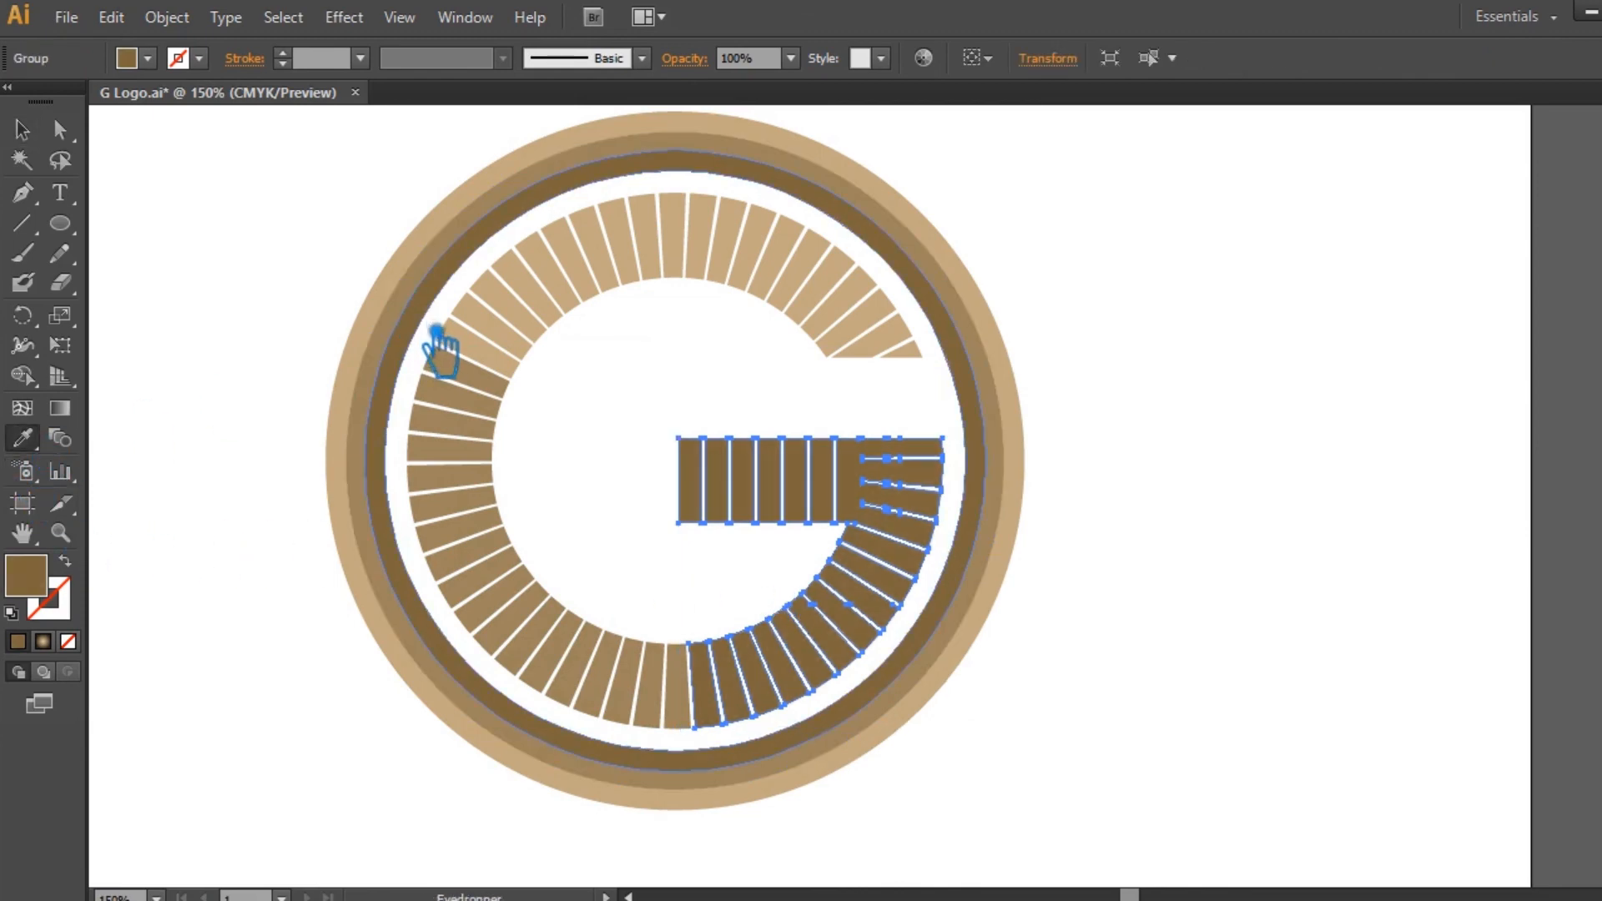
left_click(22, 130)
left_click(1235, 364)
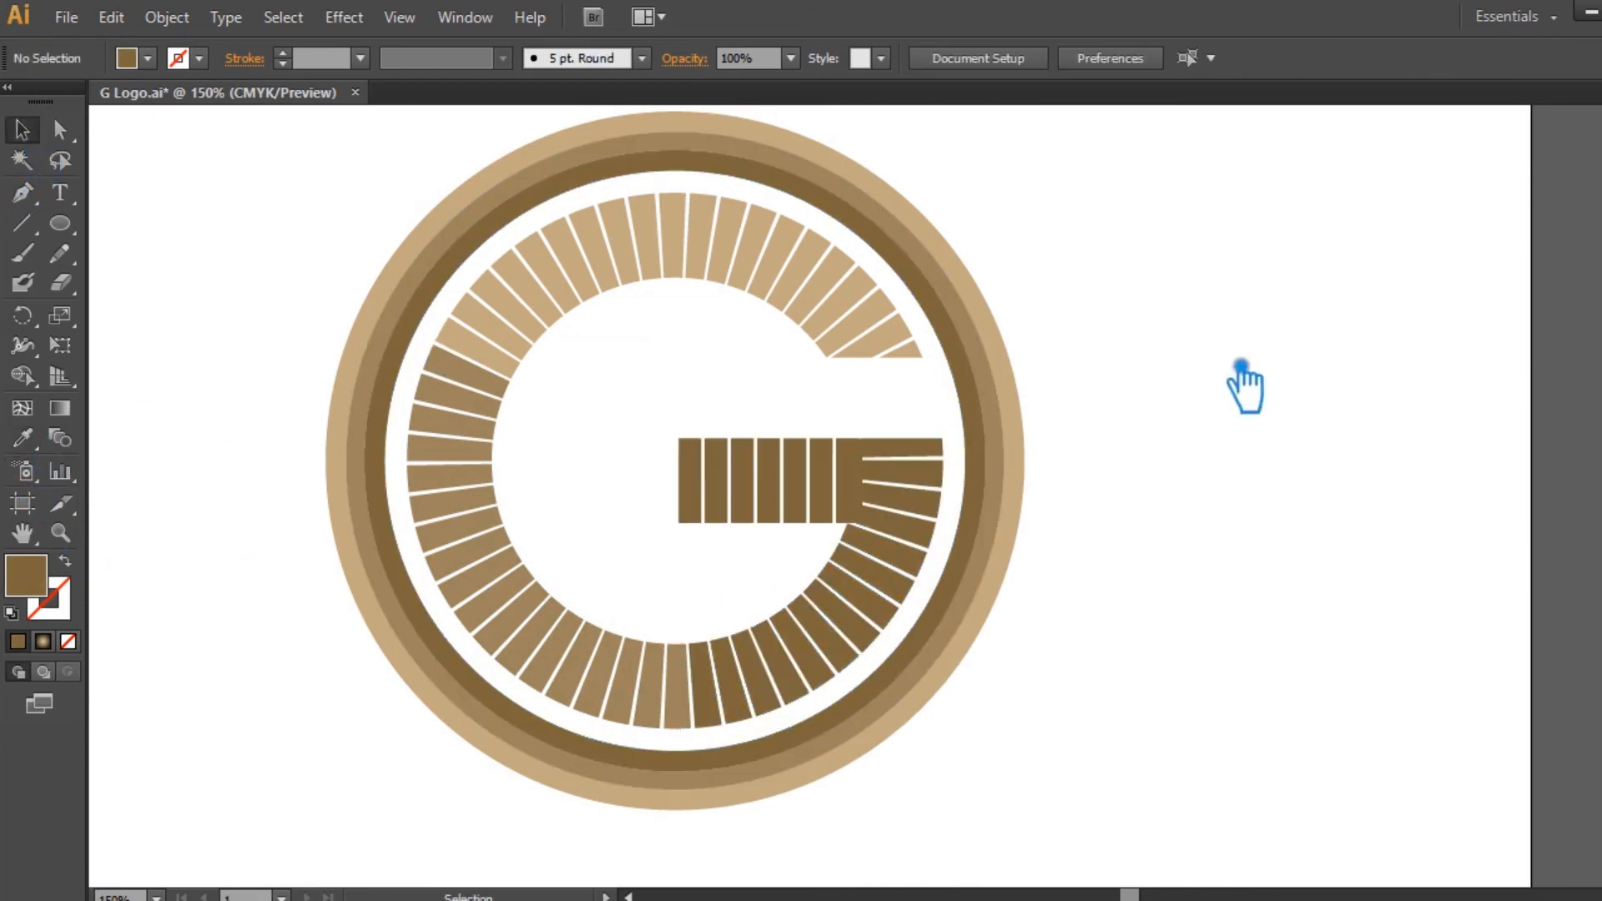